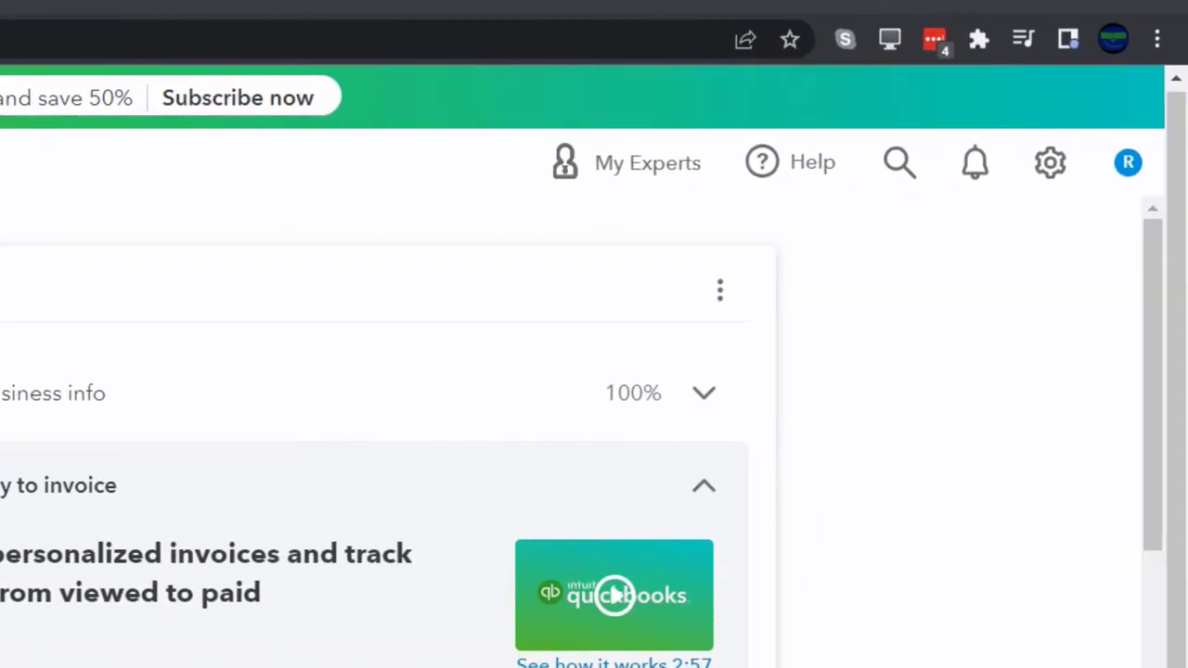
Enlarge the page, open the practice file's settings overview, and glance at the sample company in Microsoft Edge for comparison
{"action": "key", "text": "ctrl+plus"}
{"action": "key", "text": "ctrl+plus"}
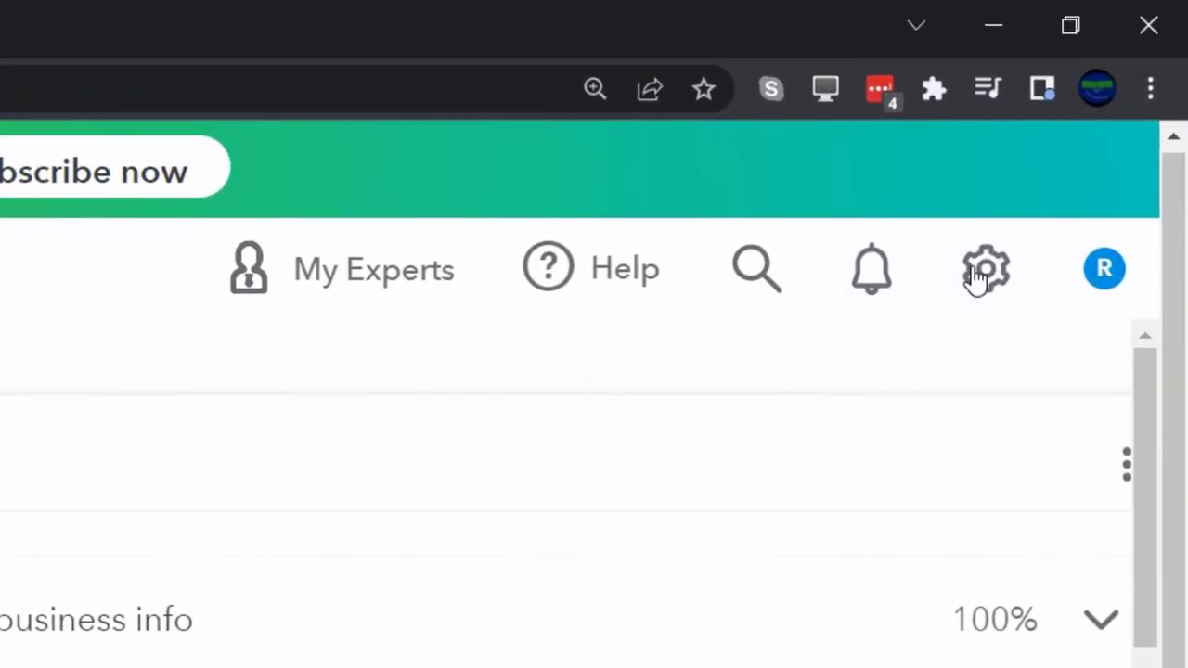
{"action": "left_click", "coordinate": [1094, 124]}
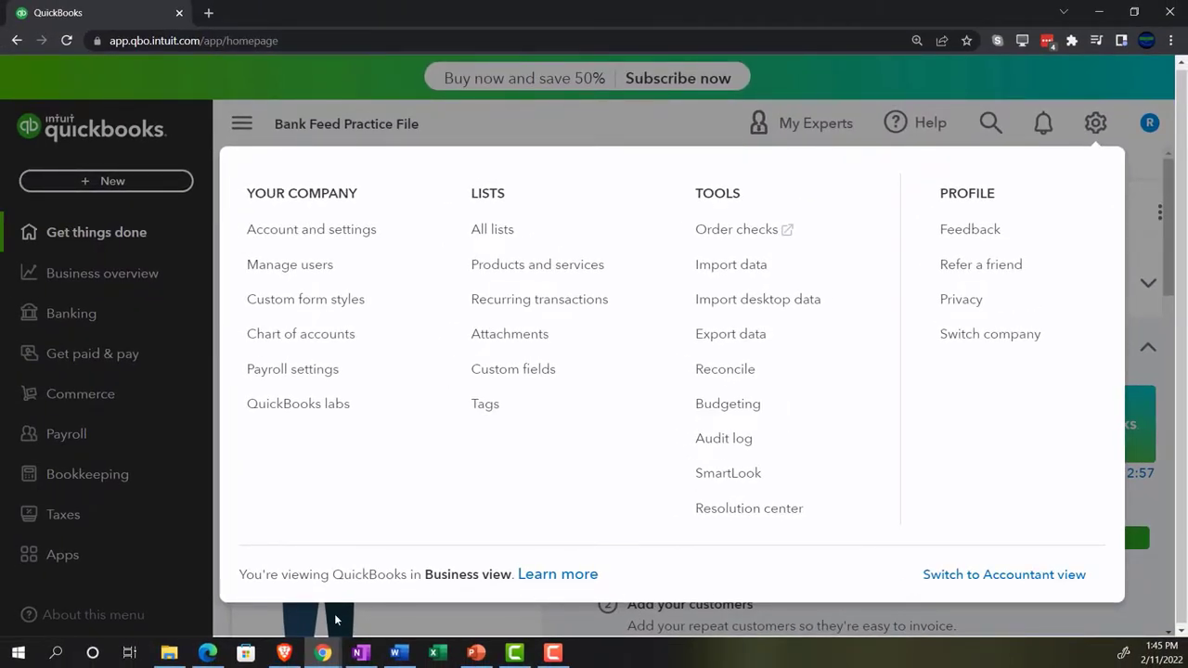
{"action": "left_click", "coordinate": [214, 654]}
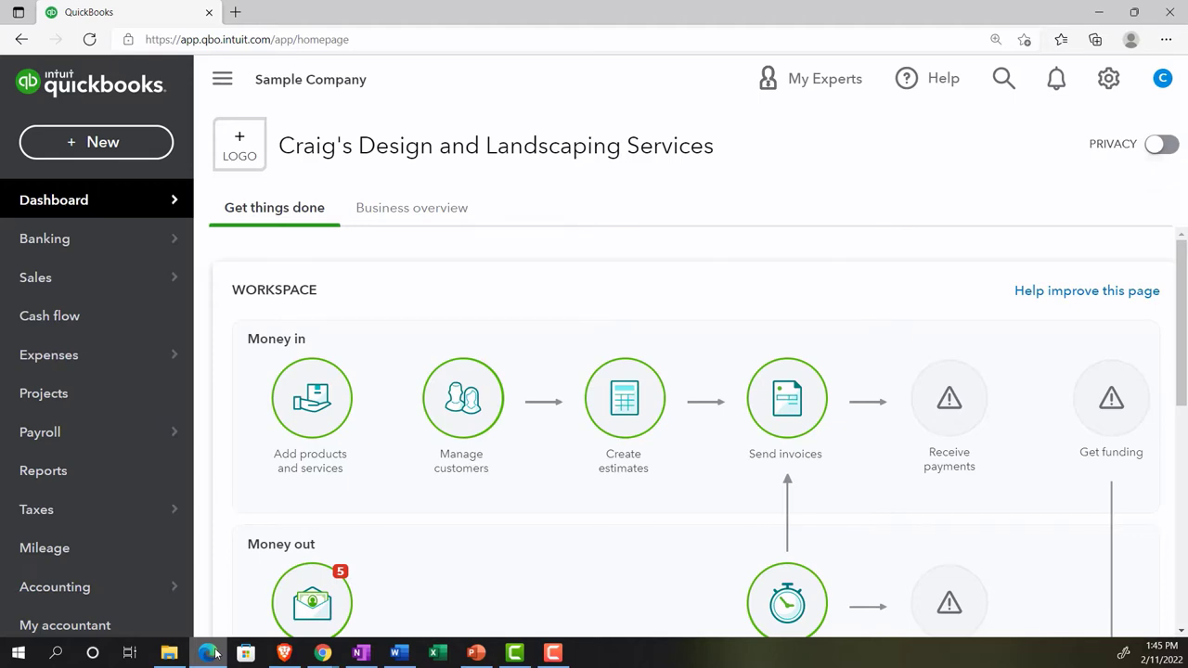
{"action": "left_click", "coordinate": [213, 654]}
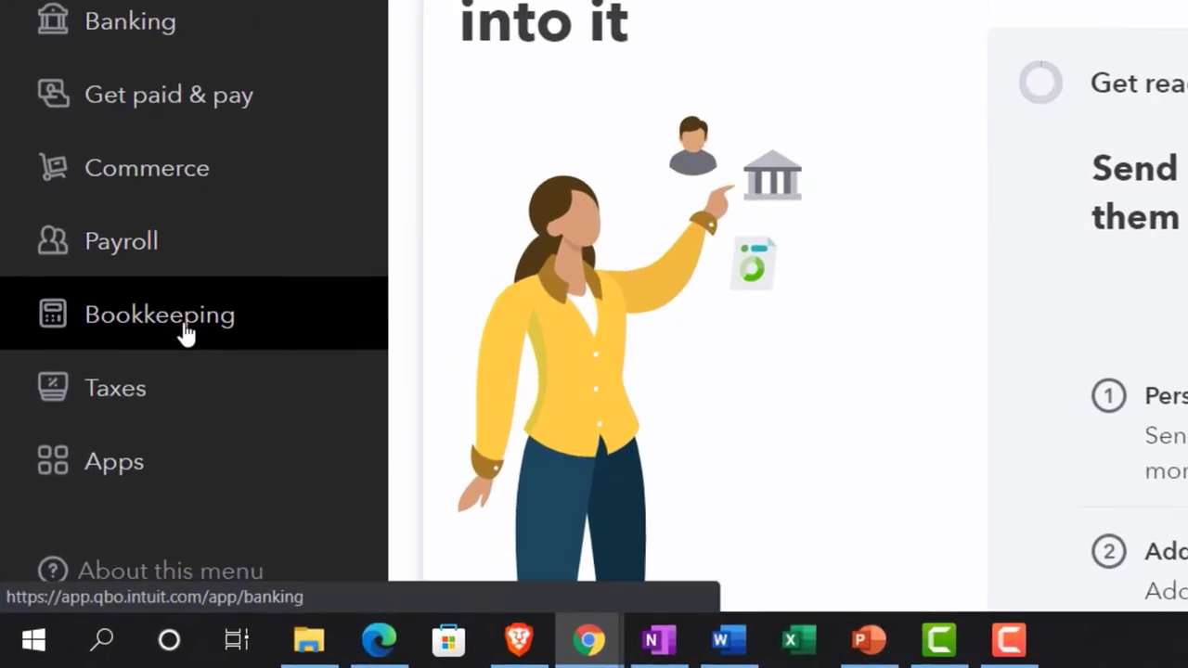
Open the practice file's chart of accounts in the Bookkeeping section
{"action": "left_click", "coordinate": [101, 487]}
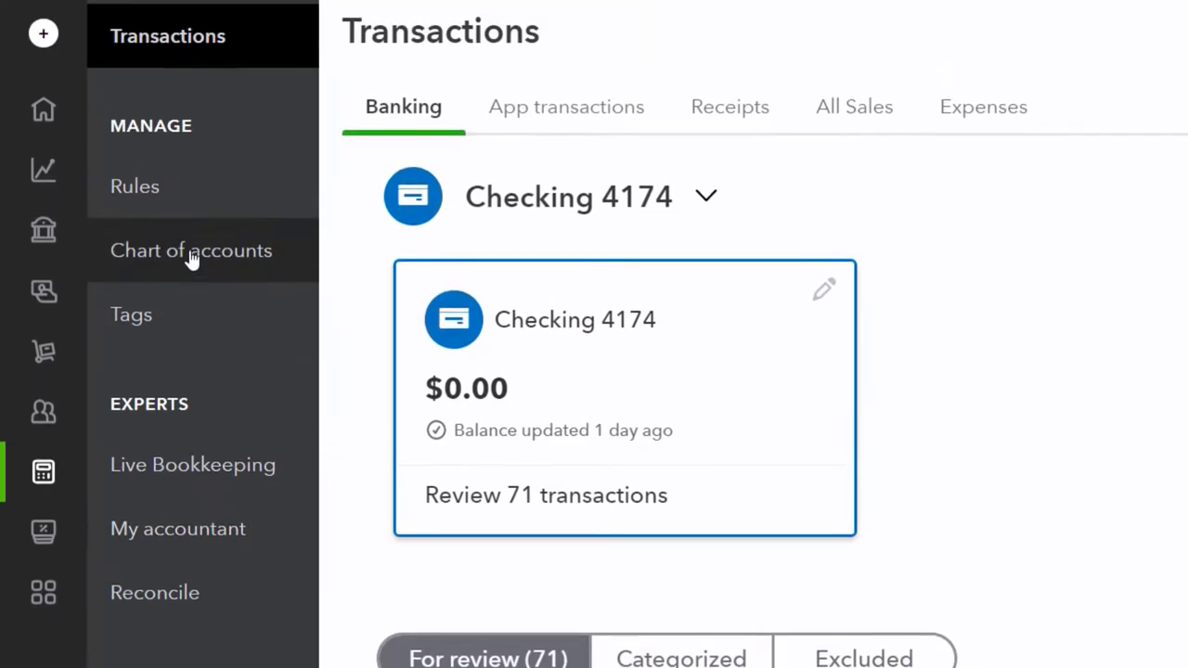
{"action": "left_click", "coordinate": [187, 413]}
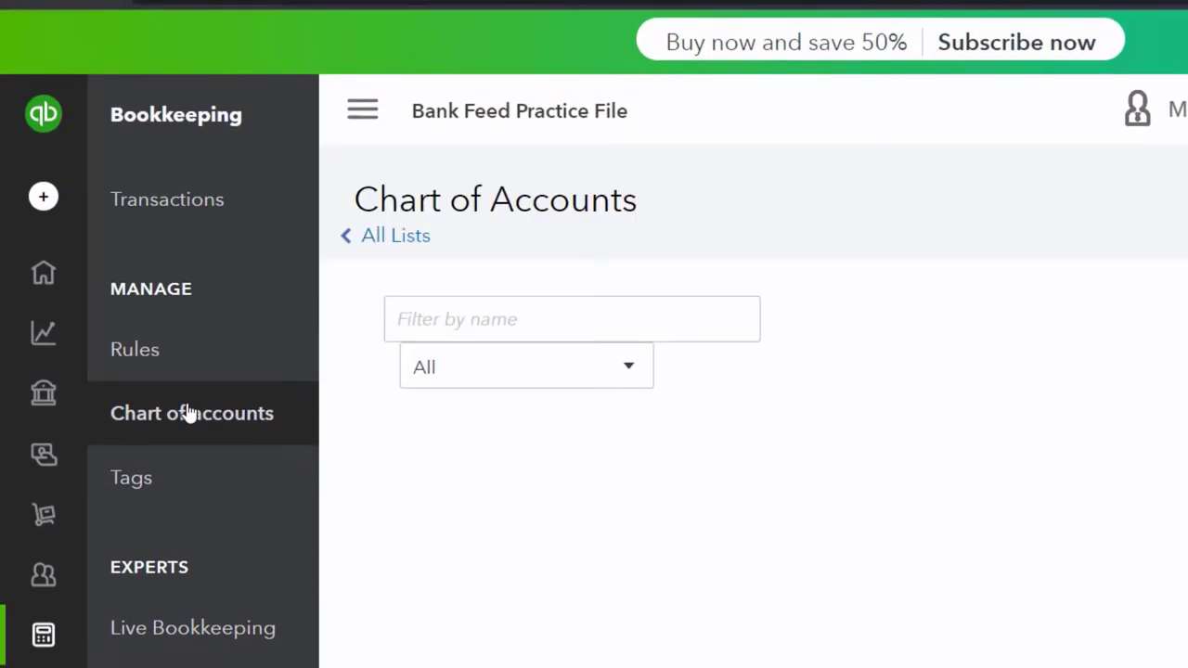
{"action": "scroll", "coordinate": [349, 425], "scroll_direction": "down", "scroll_amount": 1}
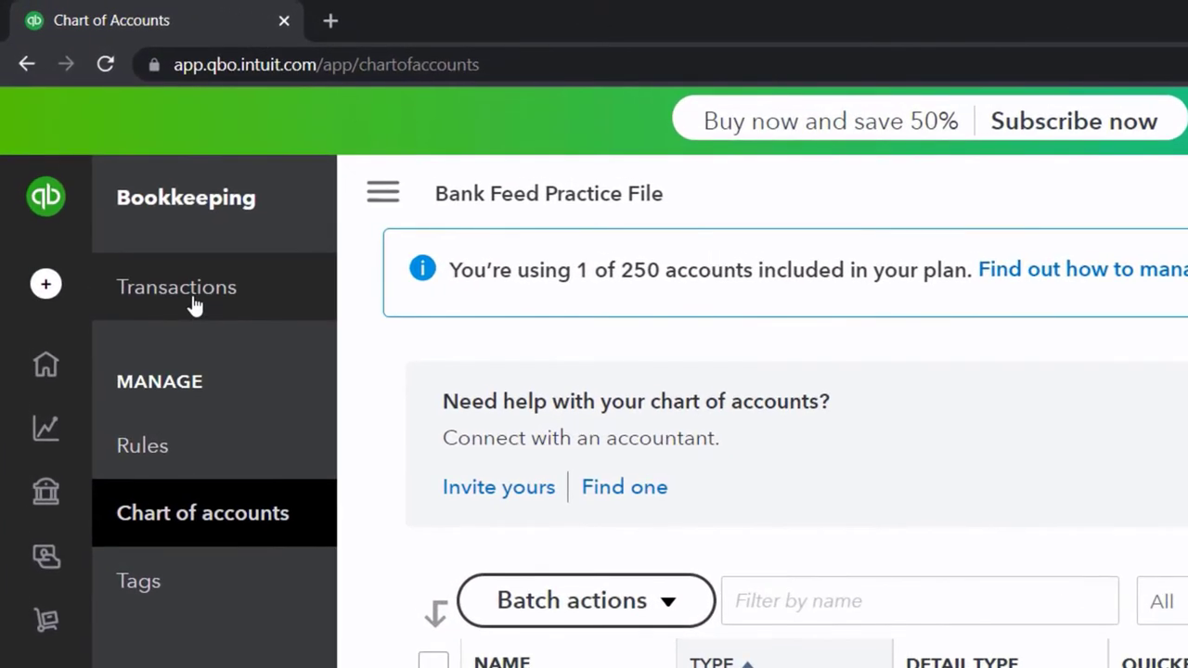
Open the bank transactions page of the Bookkeeping section and collapse the navigation menu
{"action": "left_click", "coordinate": [122, 191]}
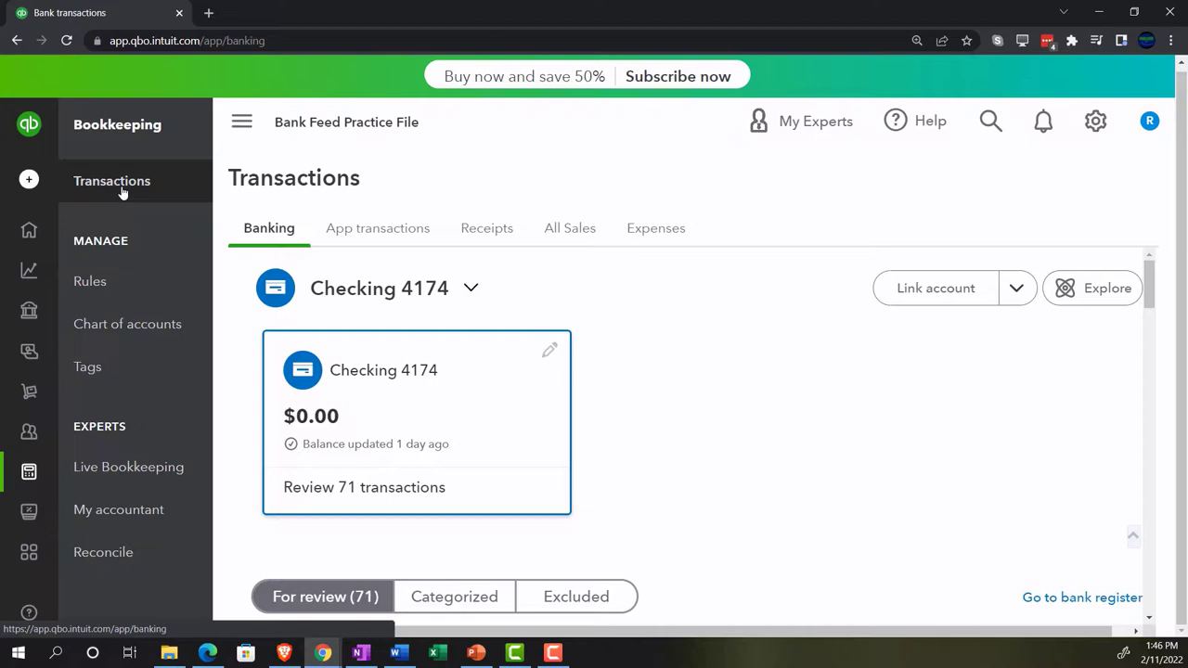
{"action": "left_click", "coordinate": [237, 126]}
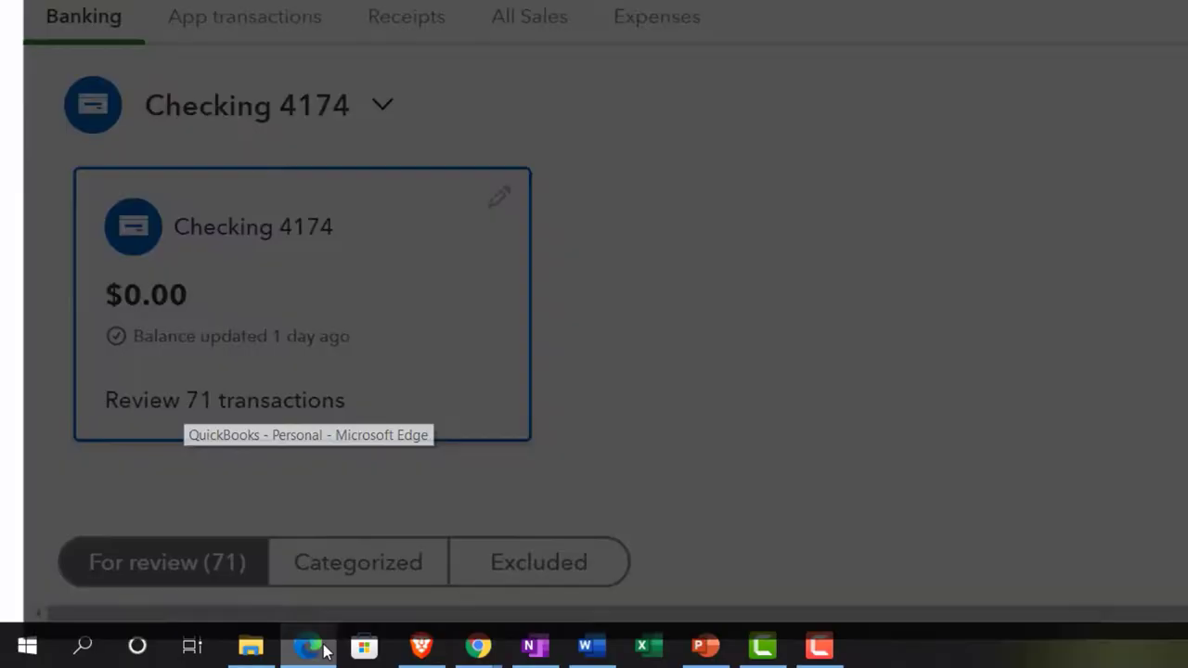
View the Banking and Accounting pages of the sample company in Microsoft Edge, dismissing the bank connection message, and return to the practice file in Chrome
{"action": "left_click", "coordinate": [323, 650]}
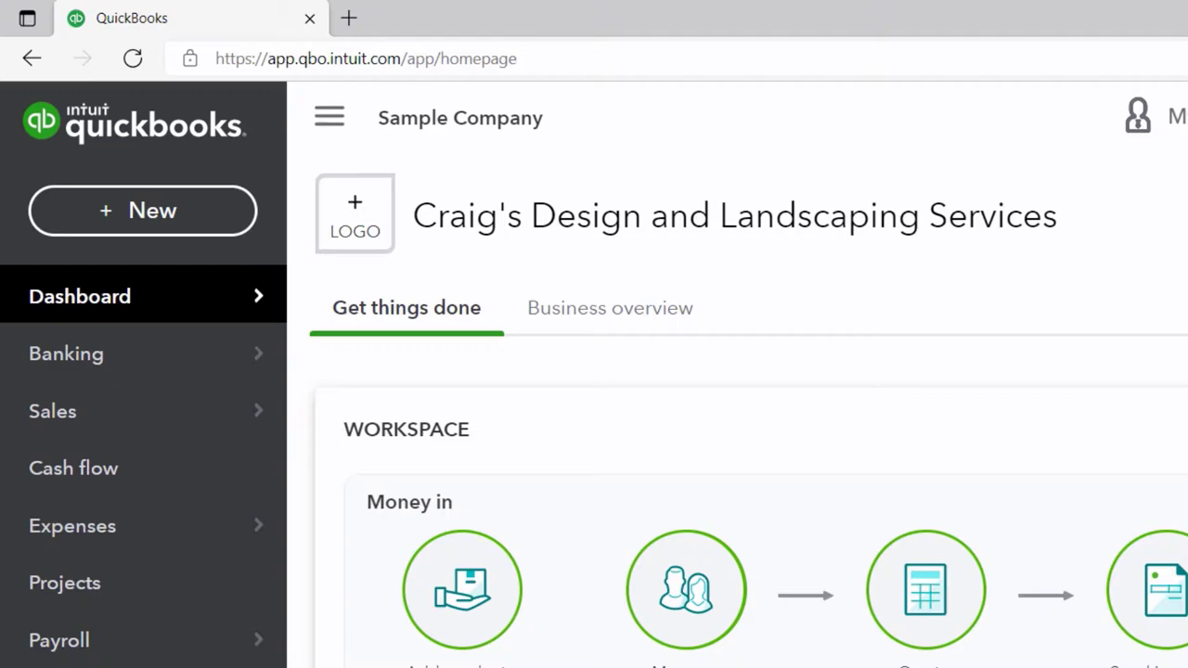
{"action": "left_click", "coordinate": [84, 370]}
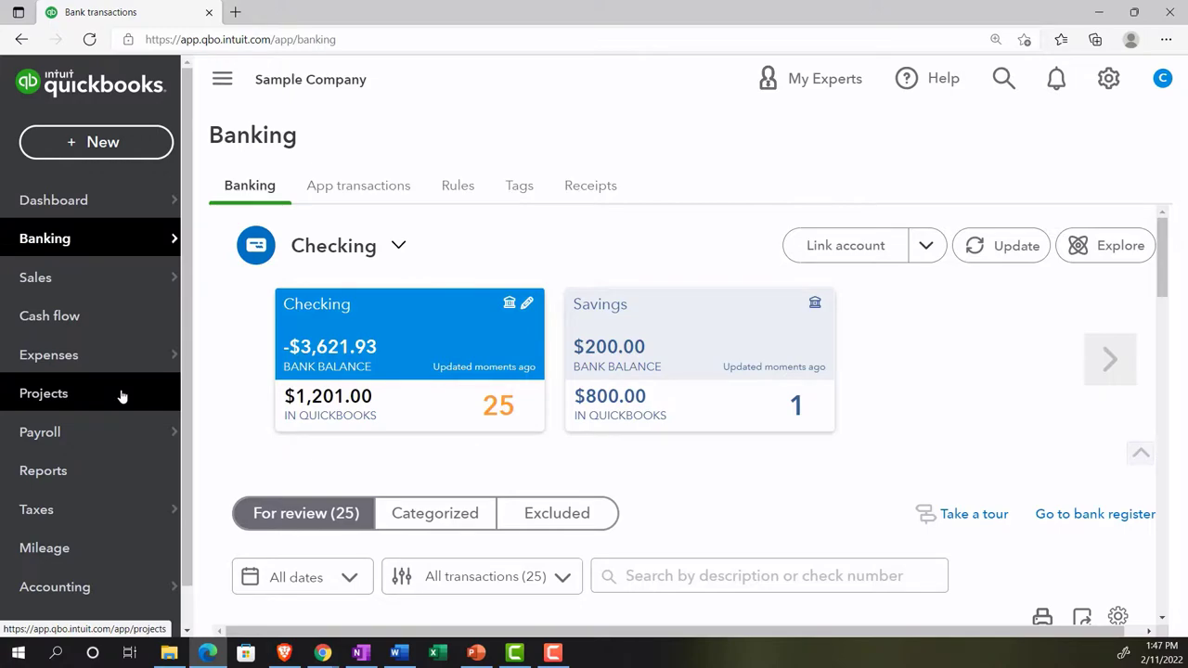
{"action": "scroll", "coordinate": [120, 393], "scroll_direction": "down", "scroll_amount": 1}
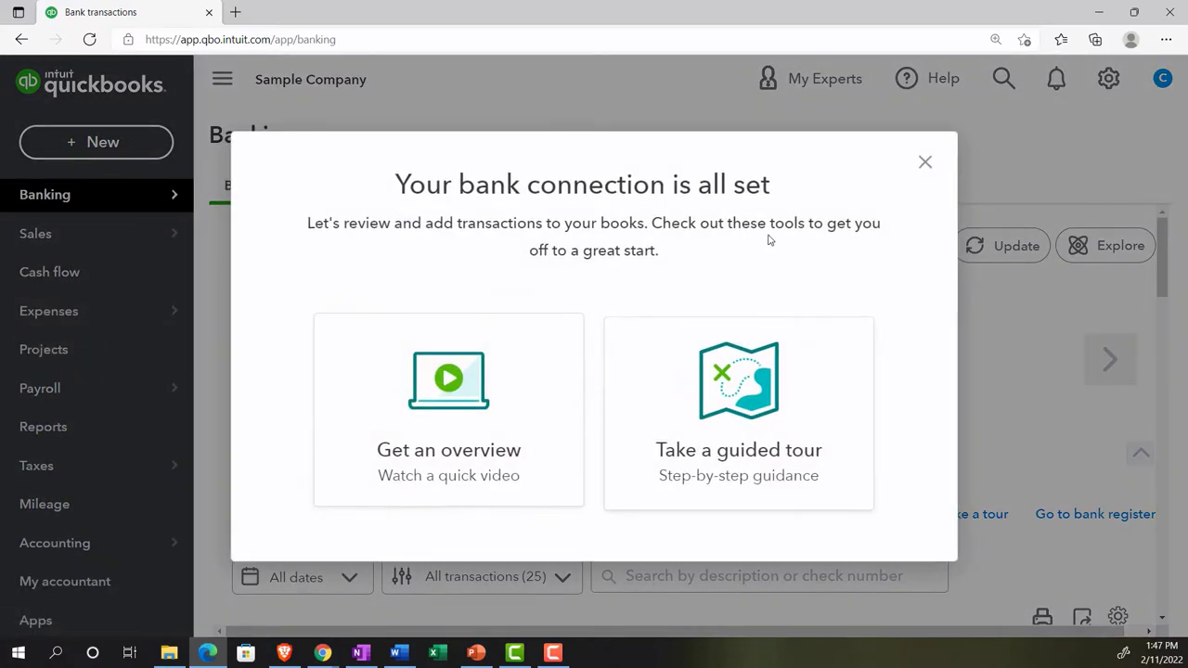
{"action": "left_click", "coordinate": [925, 162]}
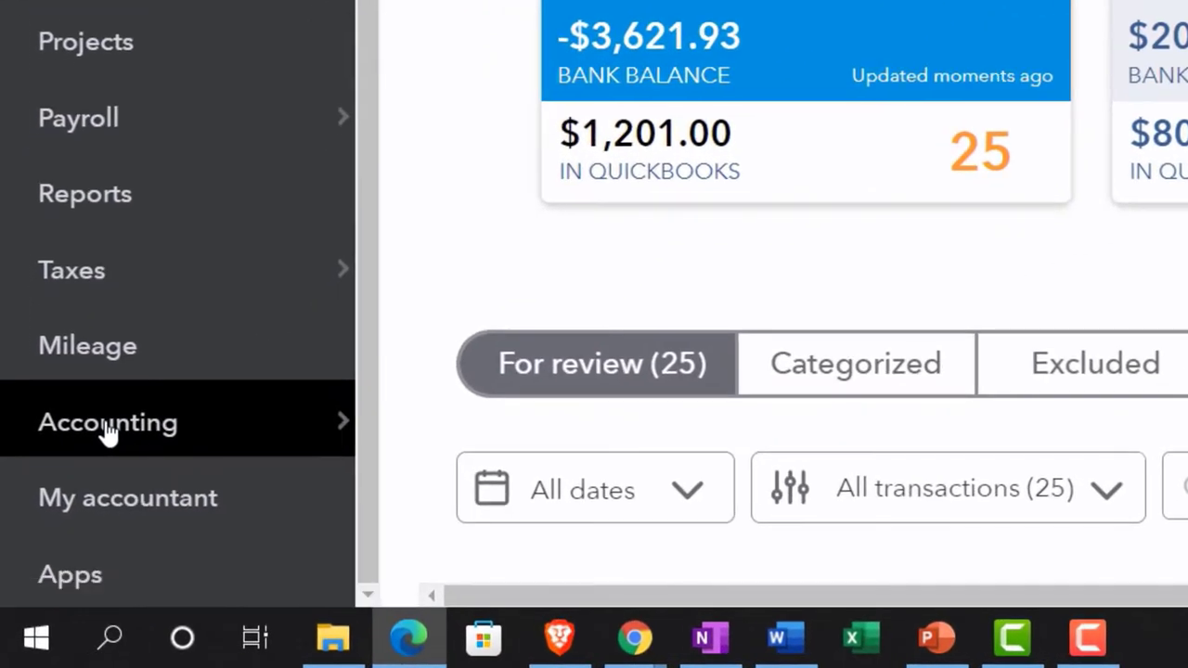
{"action": "left_click", "coordinate": [109, 427]}
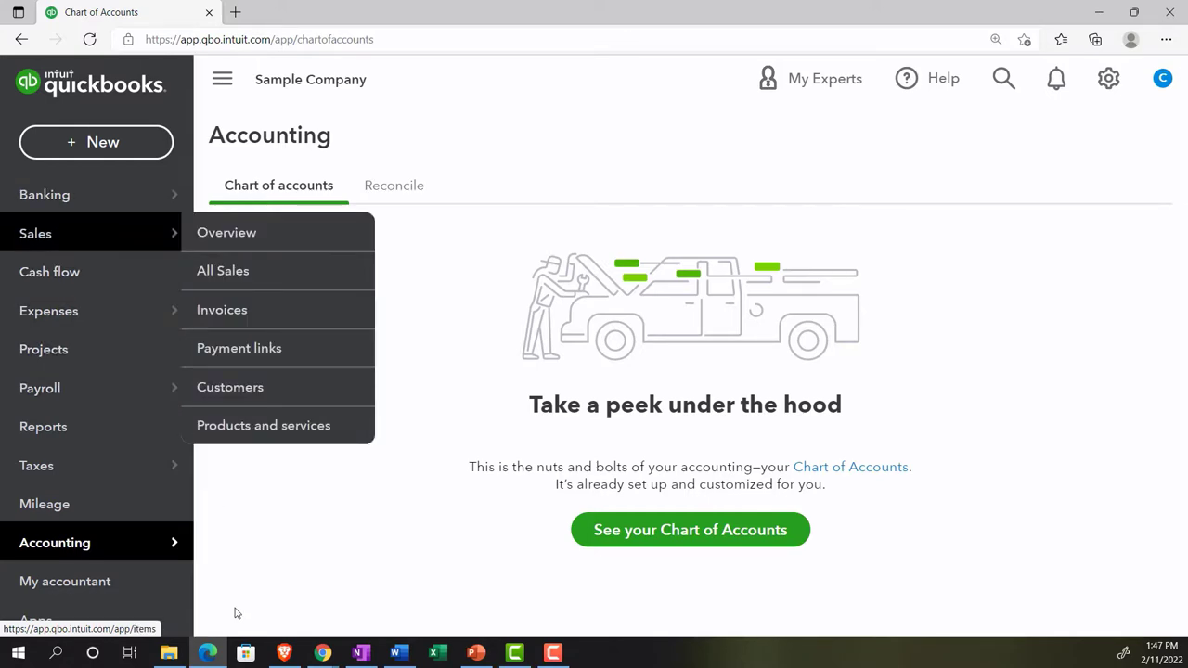
{"action": "left_click", "coordinate": [210, 655]}
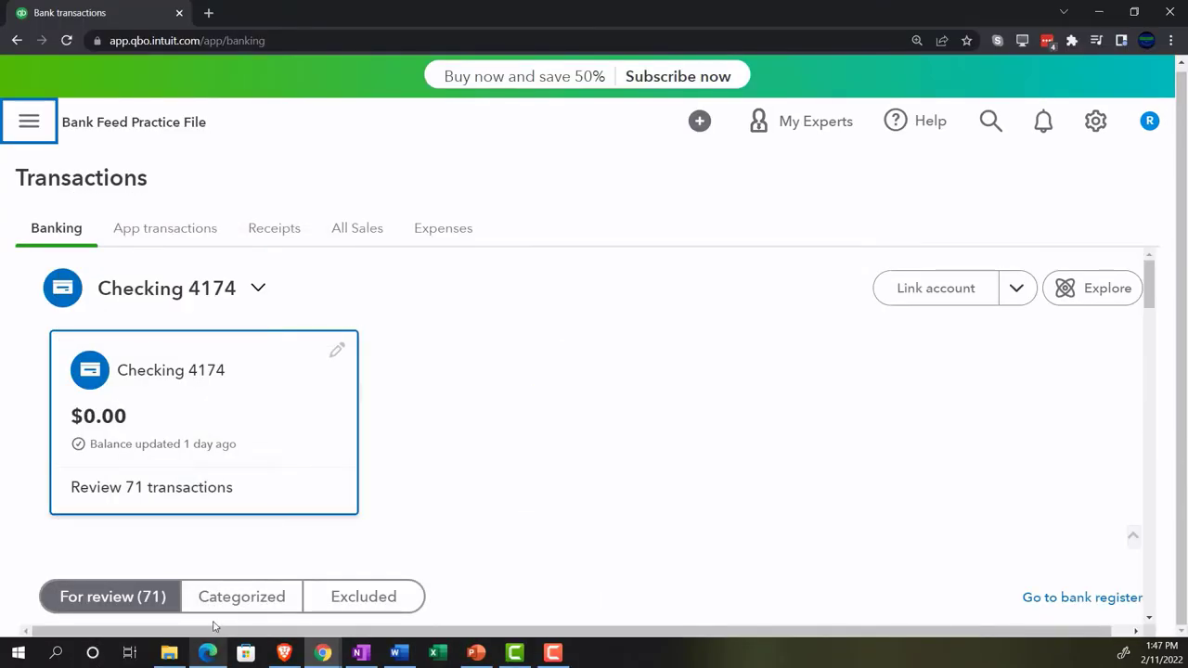
Examine the downloaded checking account transactions waiting for review in the bank feed
{"action": "scroll", "coordinate": [34, 331], "scroll_direction": "down", "scroll_amount": 1}
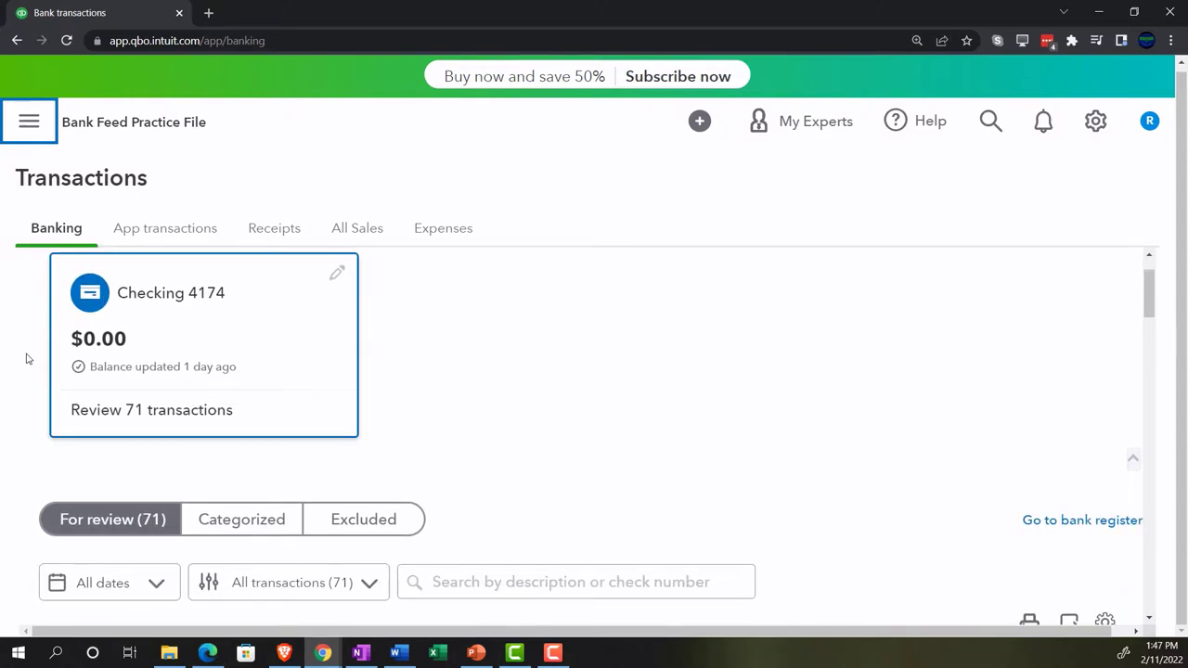
{"action": "scroll", "coordinate": [27, 358], "scroll_direction": "up", "scroll_amount": 1}
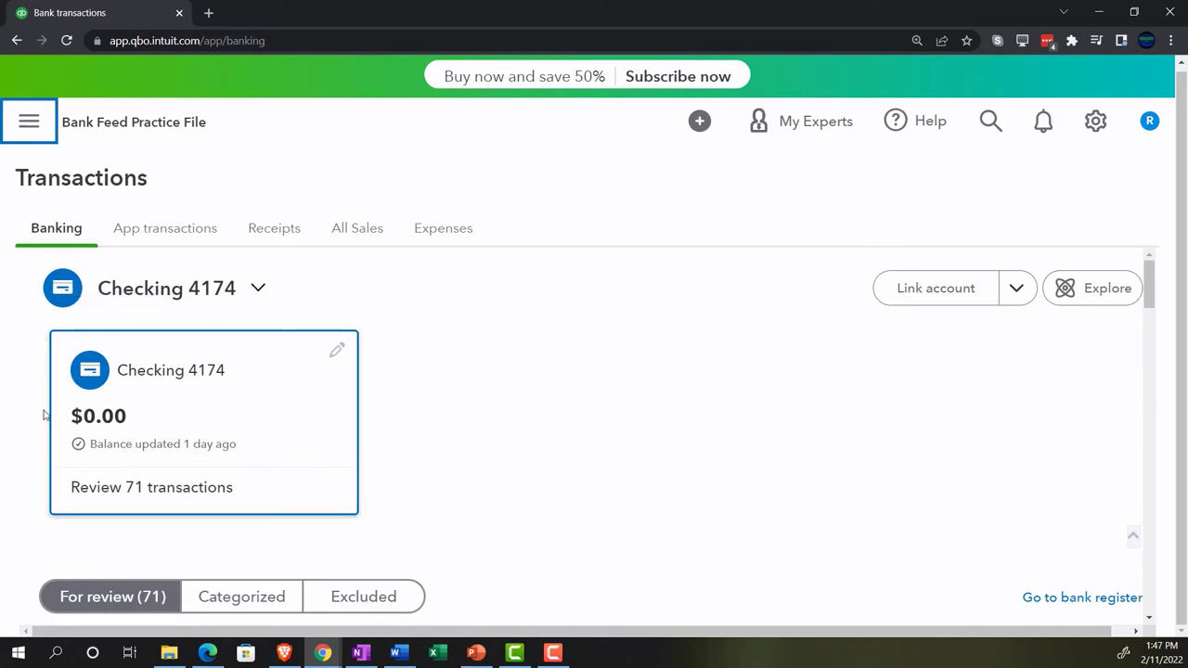
{"action": "scroll", "coordinate": [42, 415], "scroll_direction": "down", "scroll_amount": 4}
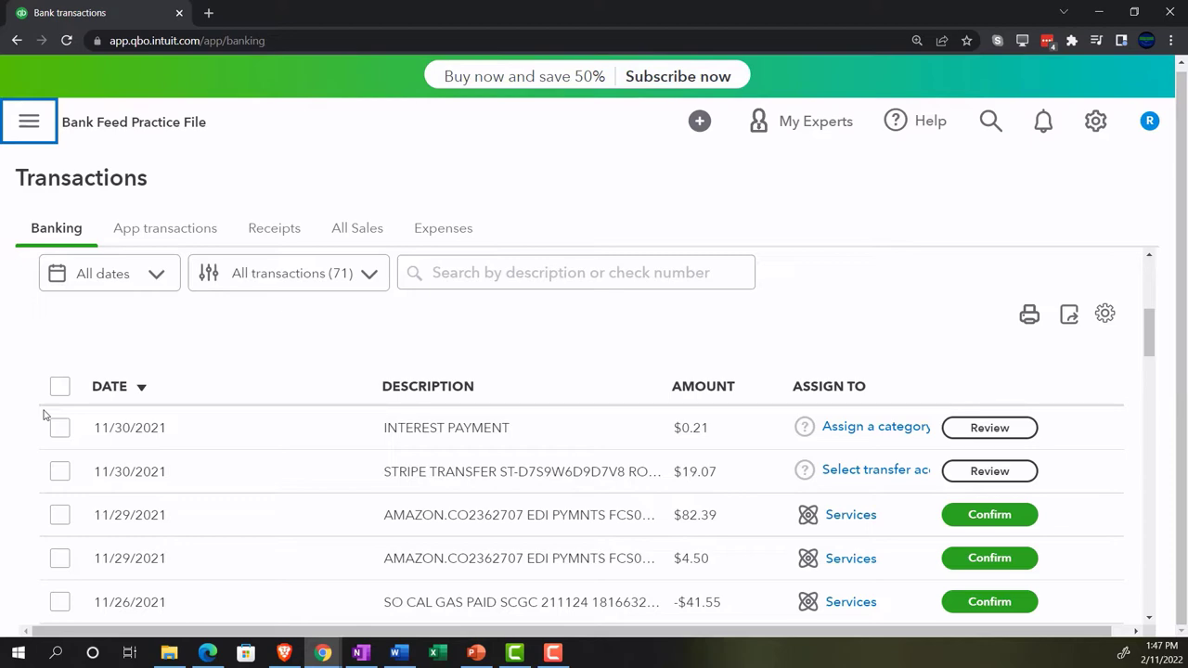
{"action": "scroll", "coordinate": [43, 415], "scroll_direction": "down", "scroll_amount": 1}
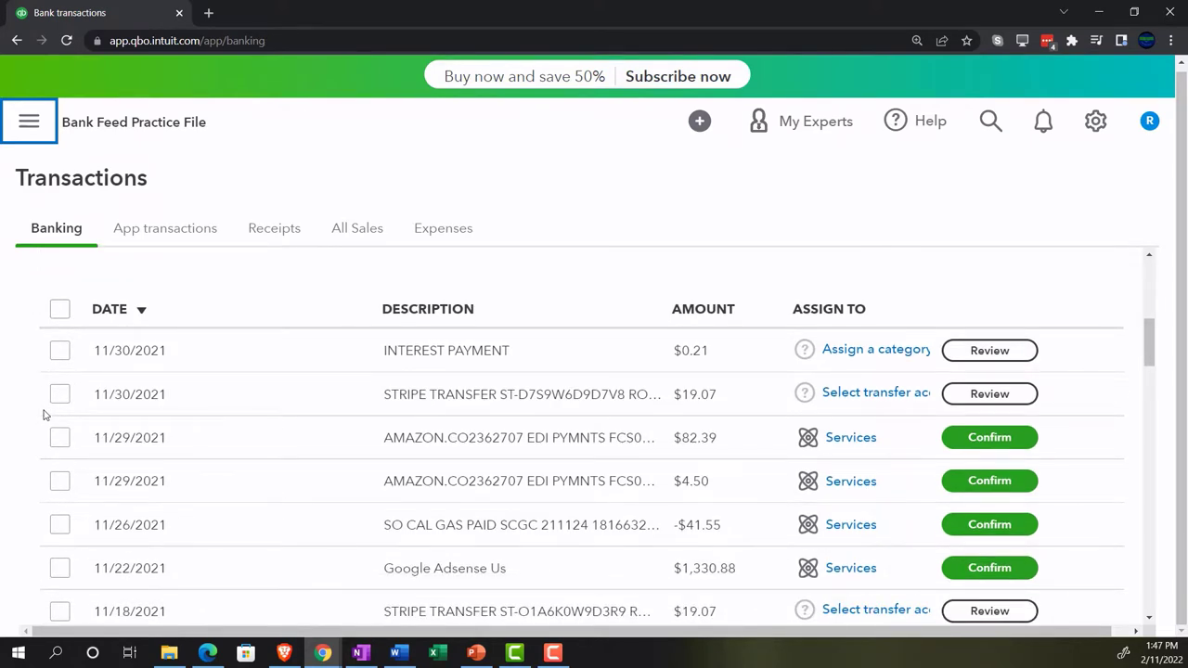
{"action": "scroll", "coordinate": [43, 415], "scroll_direction": "down", "scroll_amount": 1}
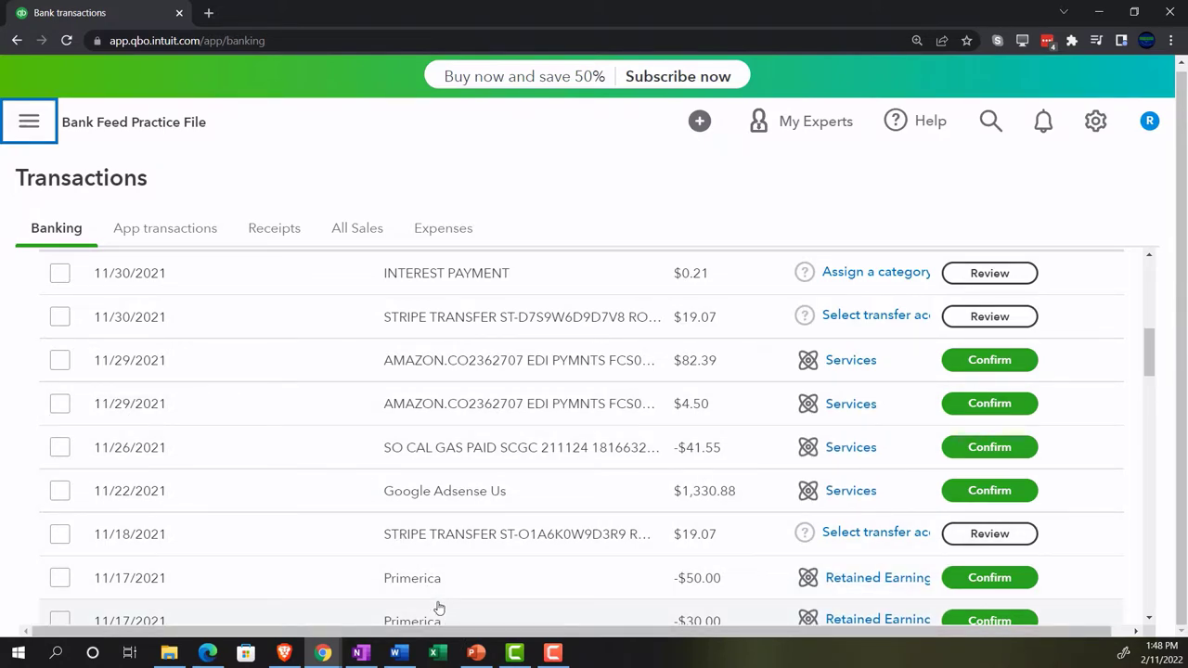
Switch to OneNote to view the home page workflow diagram, and return to the bank transactions in Chrome
{"action": "left_click", "coordinate": [360, 655]}
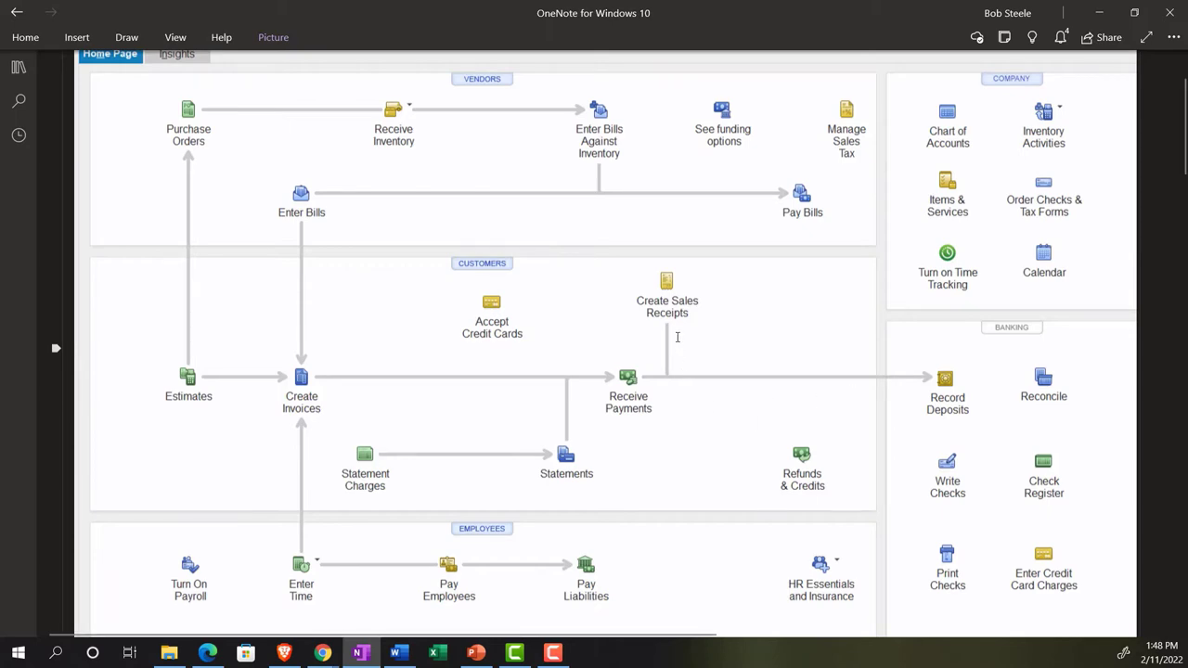
{"action": "left_click", "coordinate": [1098, 14]}
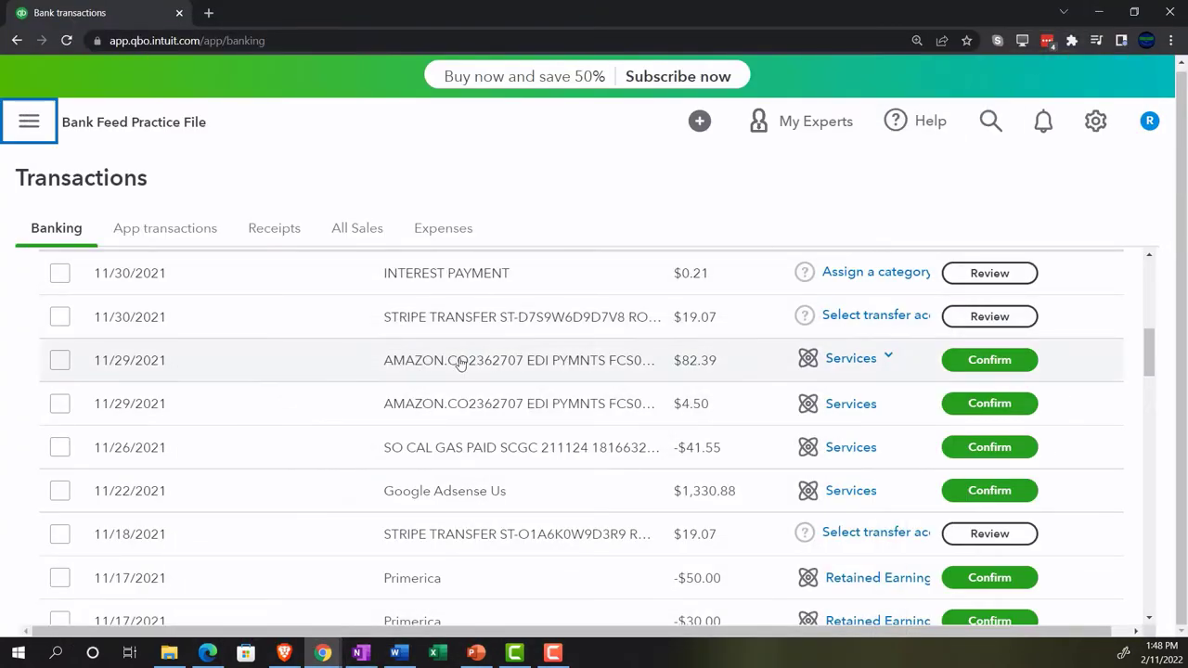
Show the additional options for linking an account, such as uploading from a file, and close them
{"action": "scroll", "coordinate": [392, 442], "scroll_direction": "up", "scroll_amount": 3}
{"action": "scroll", "coordinate": [389, 443], "scroll_direction": "up", "scroll_amount": 4}
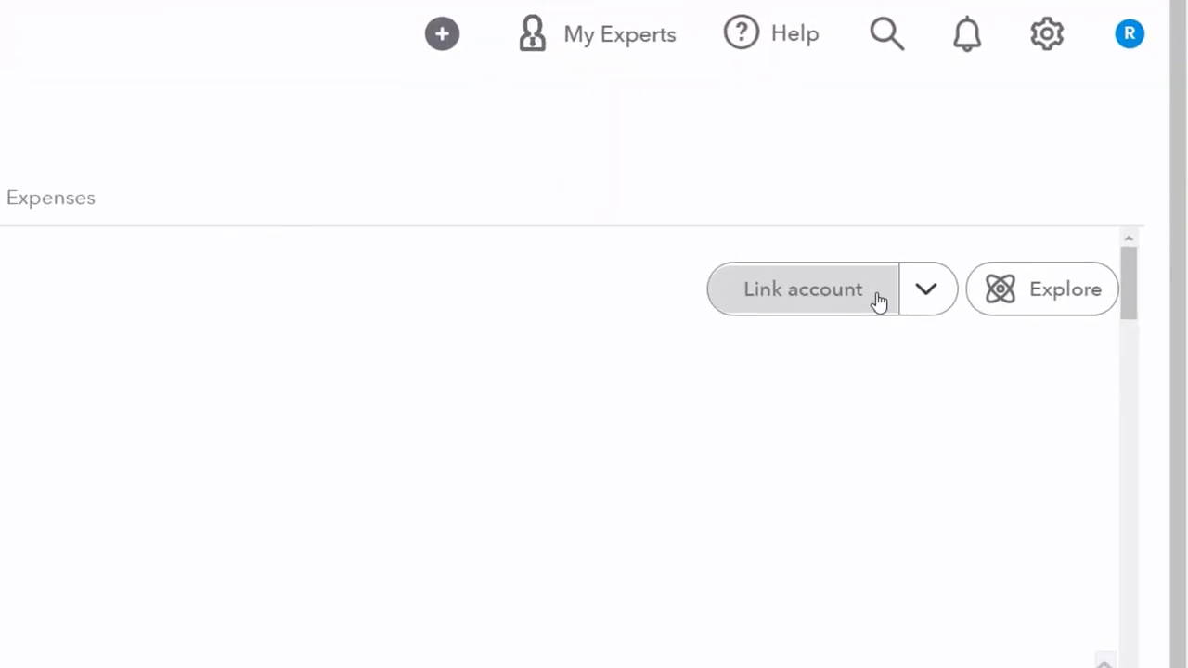
{"action": "left_click", "coordinate": [929, 297]}
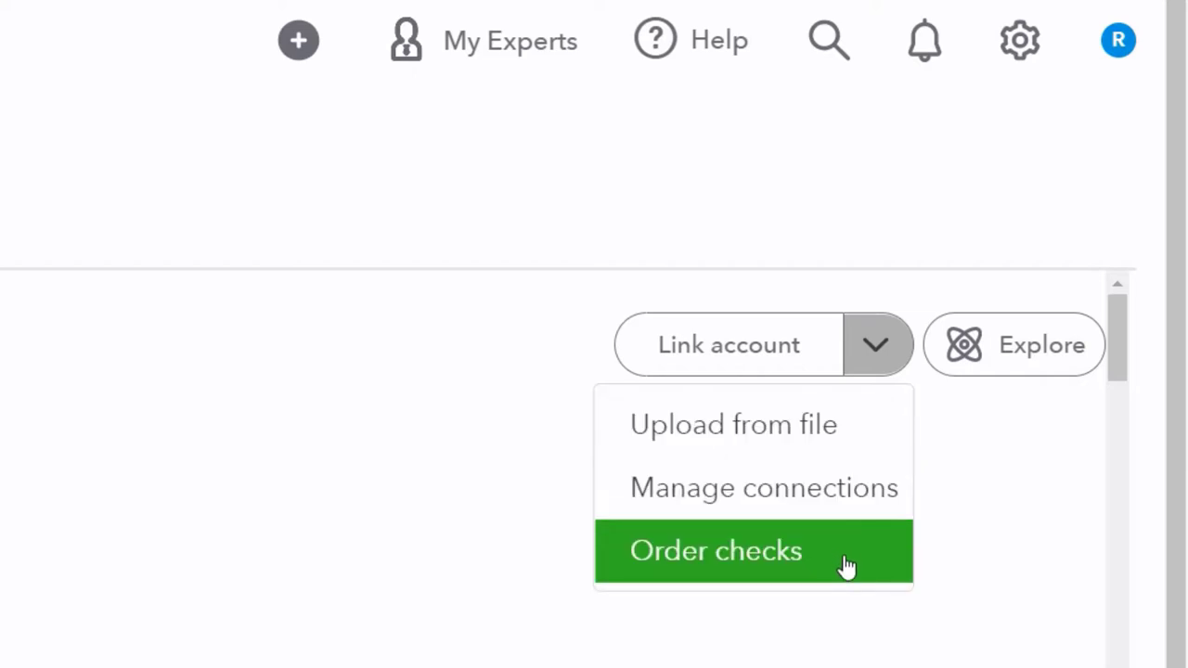
{"action": "left_click", "coordinate": [802, 661]}
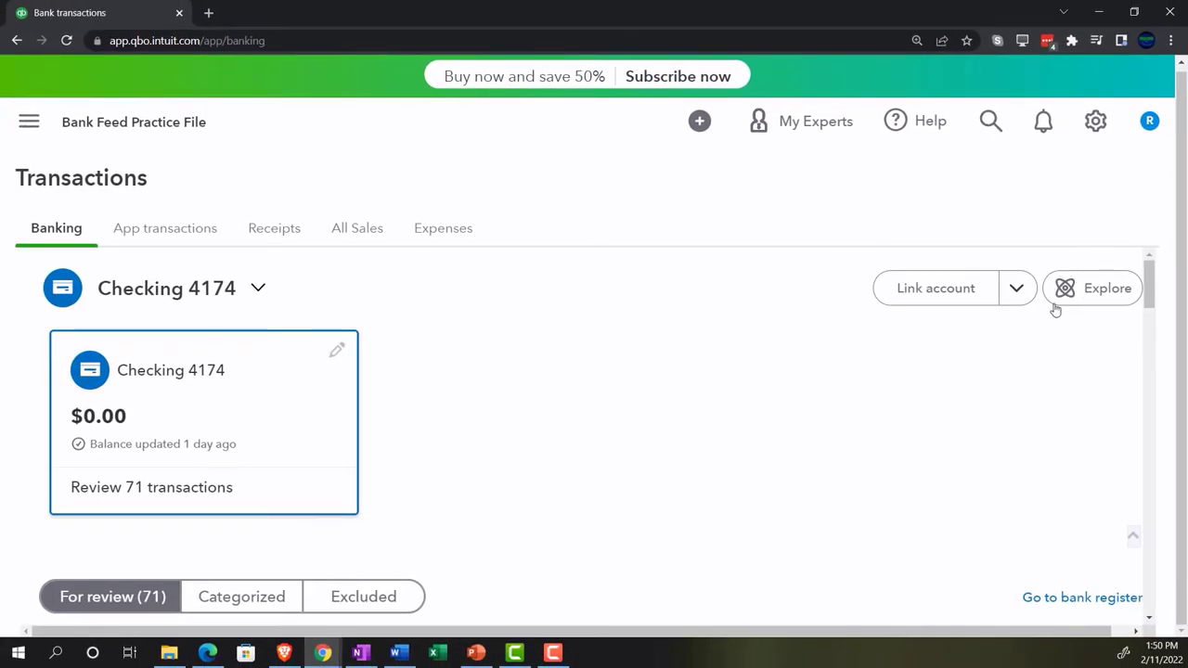
Examine the suggested categories and the review or confirm choices for the checking account's transactions
{"action": "scroll", "coordinate": [776, 470], "scroll_direction": "down", "scroll_amount": 5}
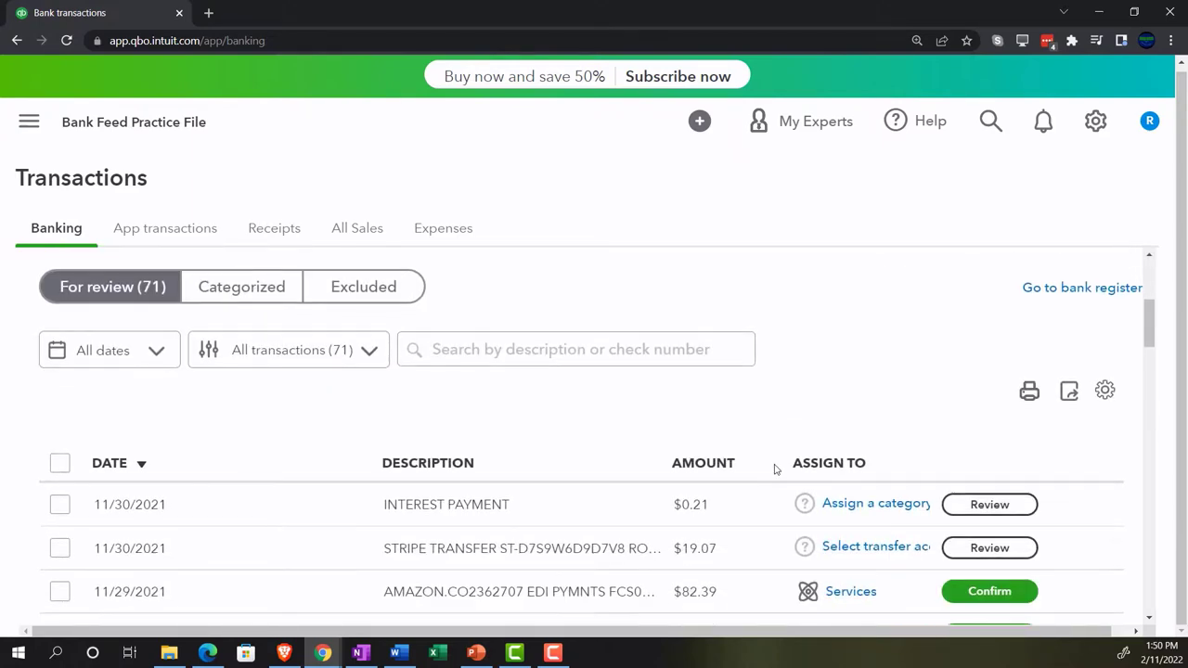
{"action": "scroll", "coordinate": [776, 470], "scroll_direction": "down", "scroll_amount": 1}
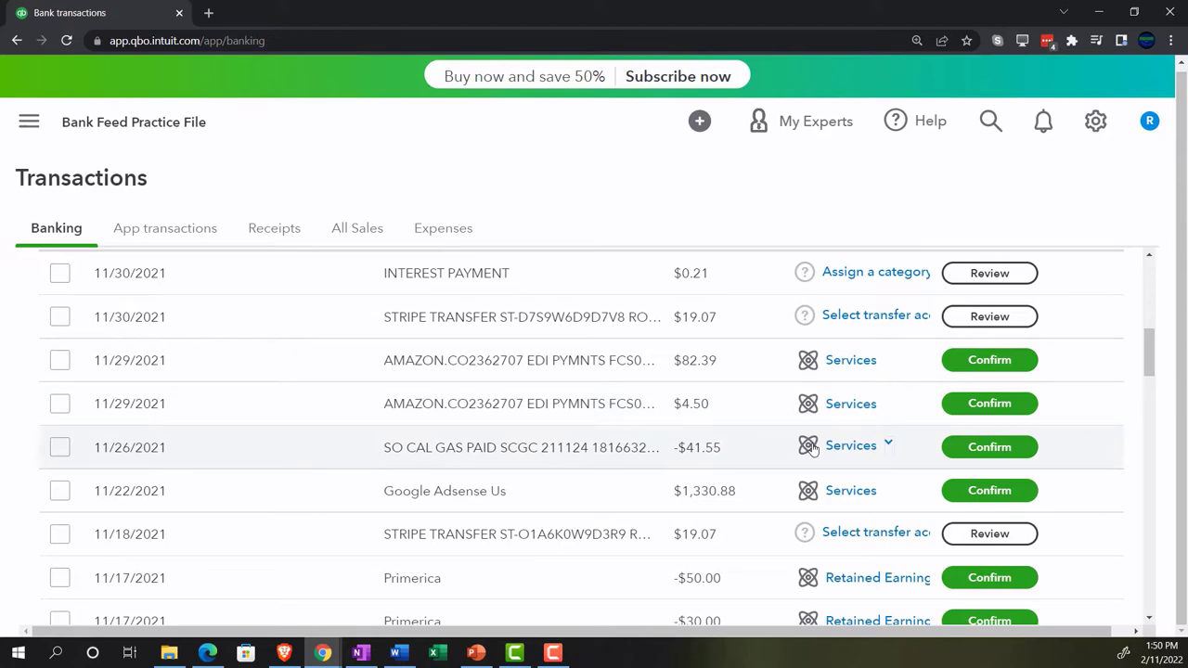
{"action": "scroll", "coordinate": [817, 448], "scroll_direction": "up", "scroll_amount": 1}
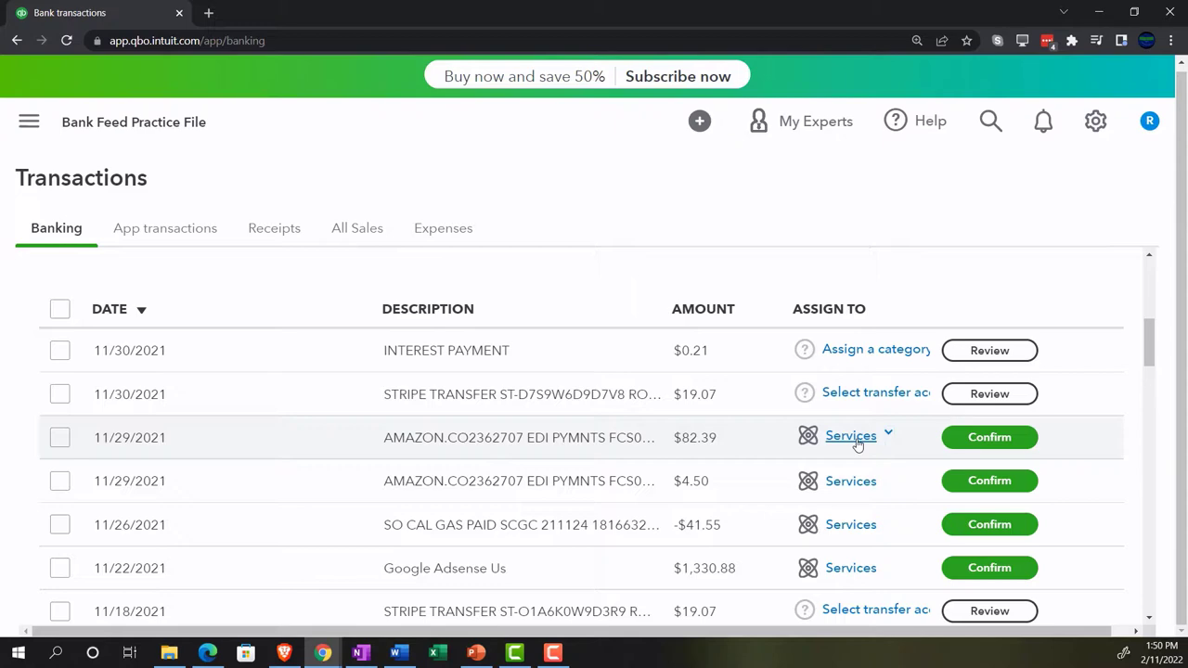
{"action": "scroll", "coordinate": [882, 427], "scroll_direction": "down", "scroll_amount": 1}
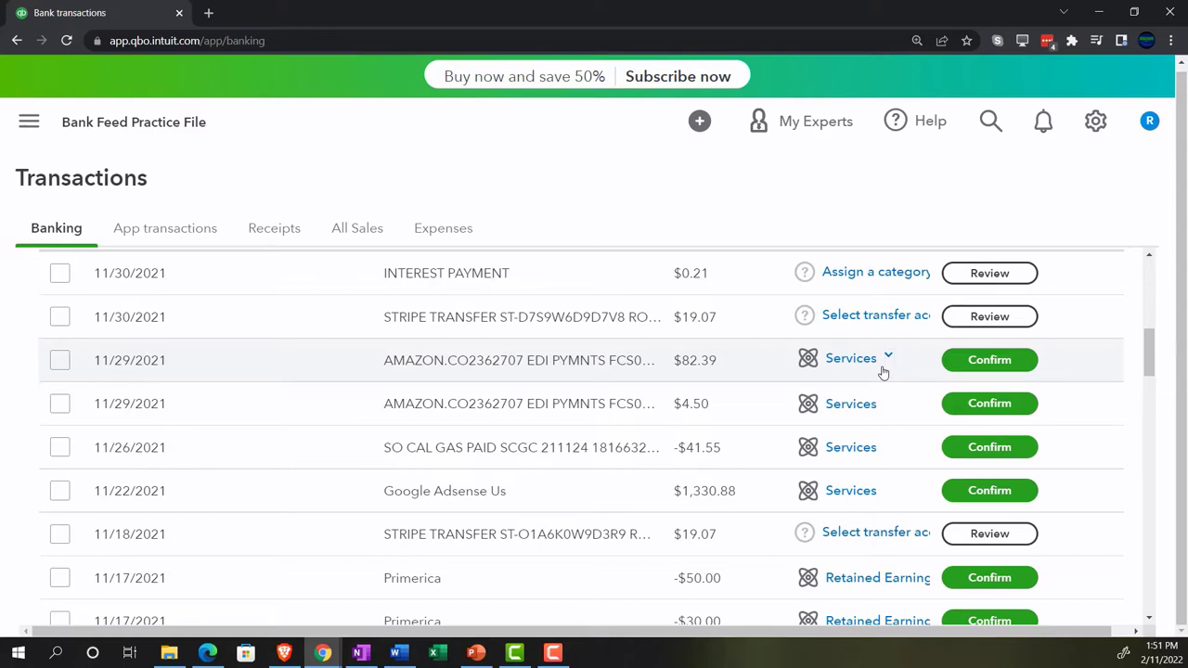
{"action": "scroll", "coordinate": [566, 443], "scroll_direction": "up", "scroll_amount": 4}
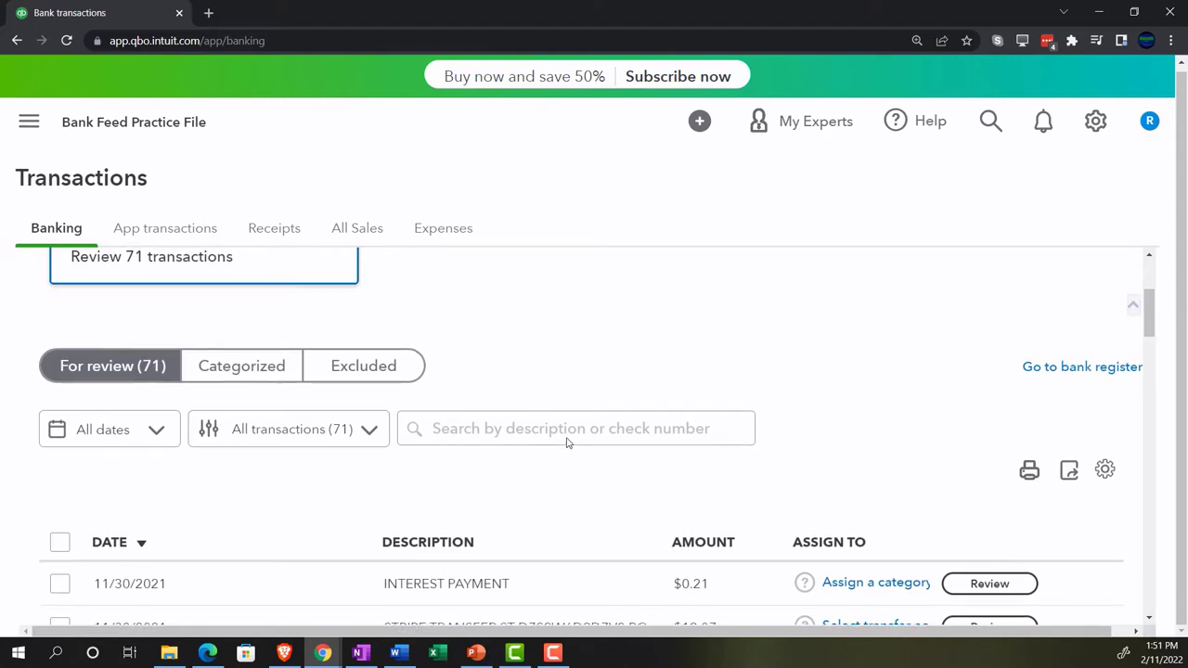
{"action": "scroll", "coordinate": [567, 444], "scroll_direction": "up", "scroll_amount": 1}
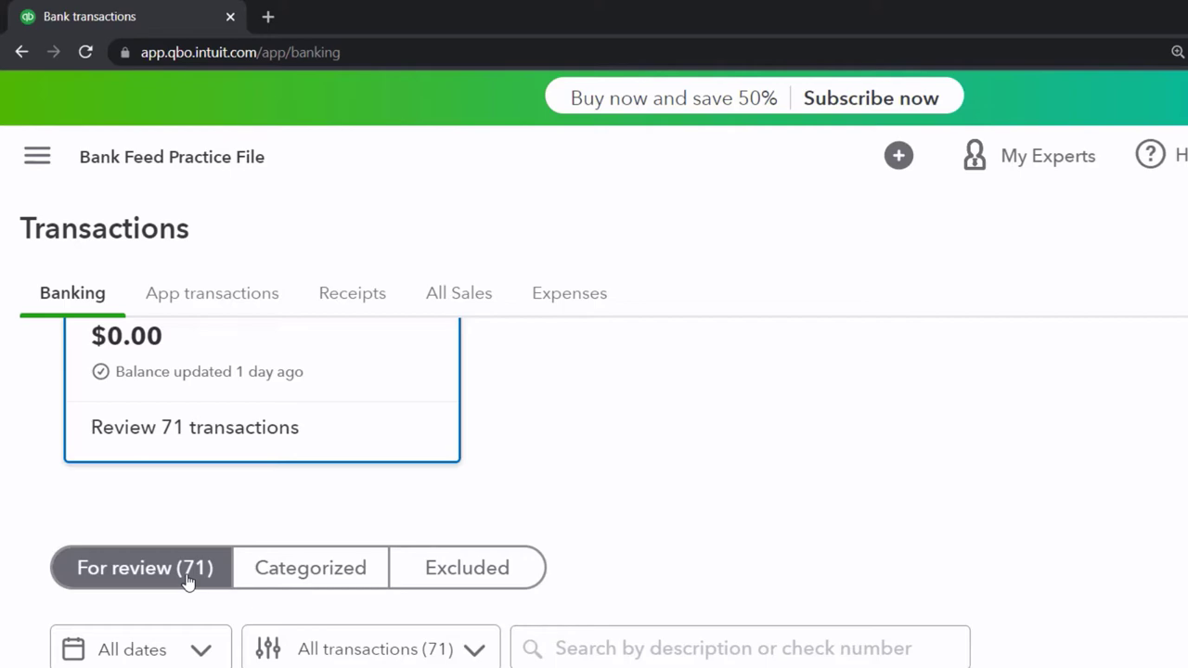
Switch the checking account's bank feed from the transactions for review to the Categorized ones
{"action": "scroll", "coordinate": [186, 581], "scroll_direction": "down", "scroll_amount": 5}
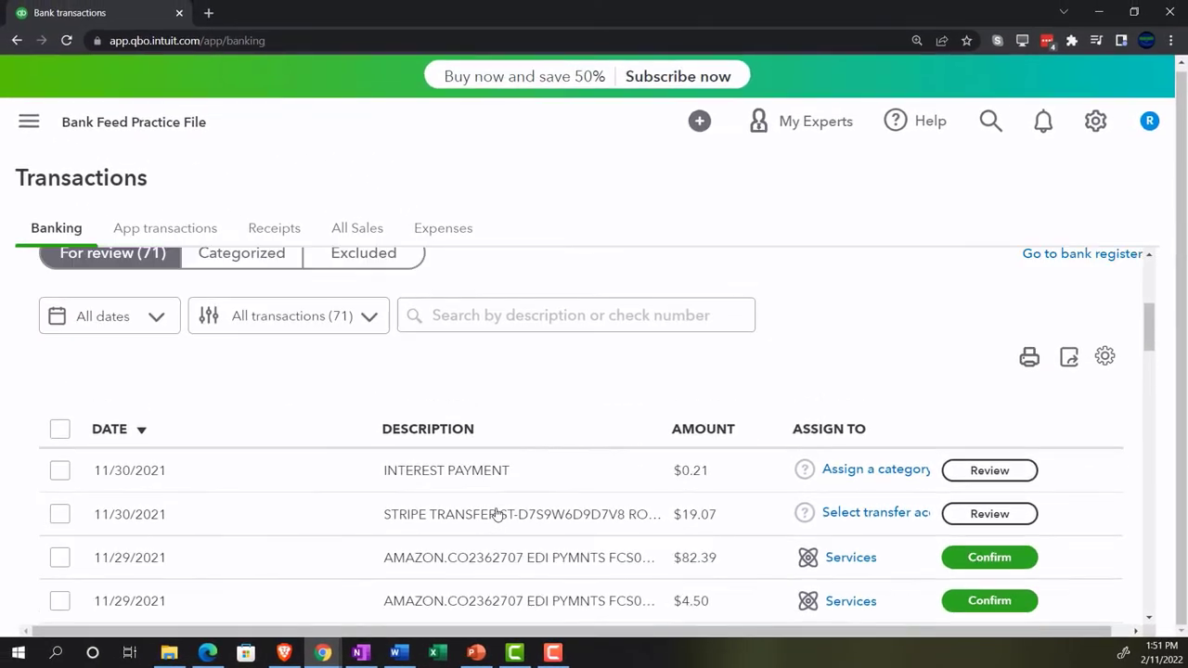
{"action": "scroll", "coordinate": [299, 321], "scroll_direction": "up", "scroll_amount": 2}
{"action": "scroll", "coordinate": [299, 321], "scroll_direction": "down", "scroll_amount": 1}
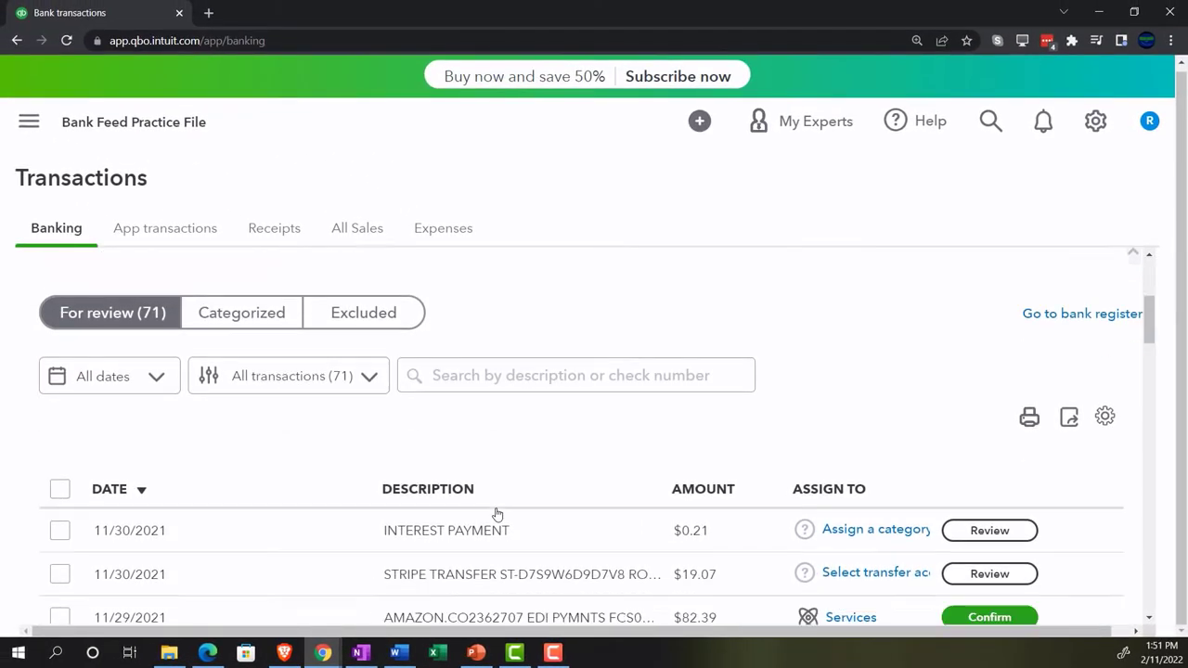
{"action": "scroll", "coordinate": [498, 513], "scroll_direction": "down", "scroll_amount": 1}
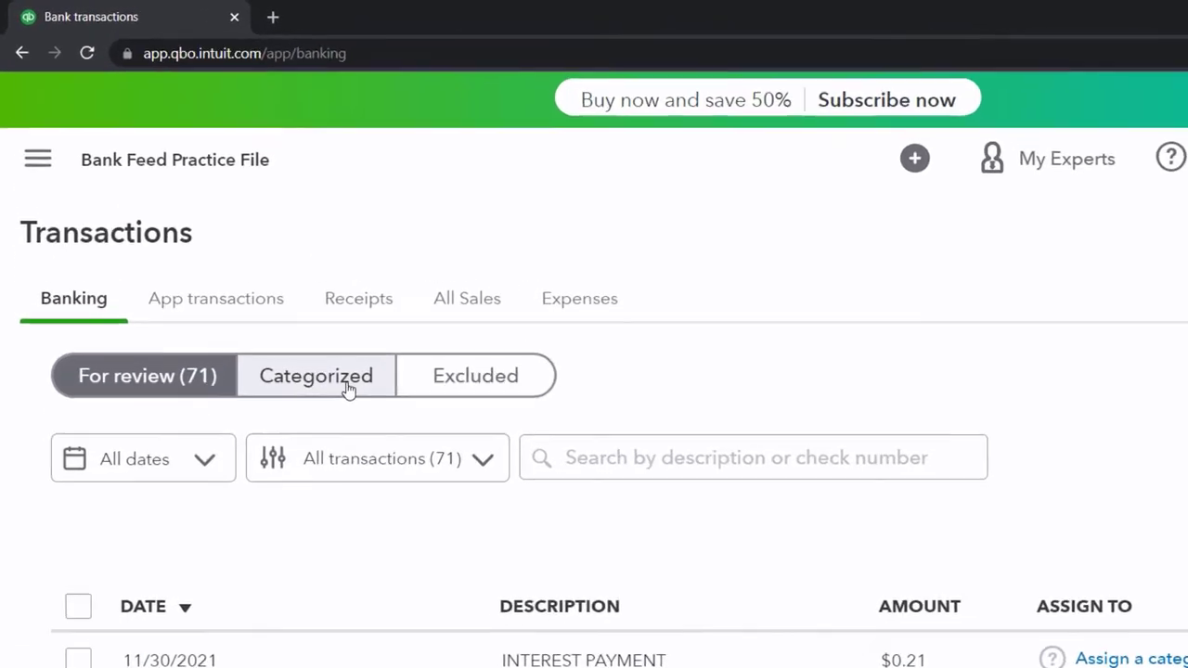
{"action": "left_click", "coordinate": [348, 390]}
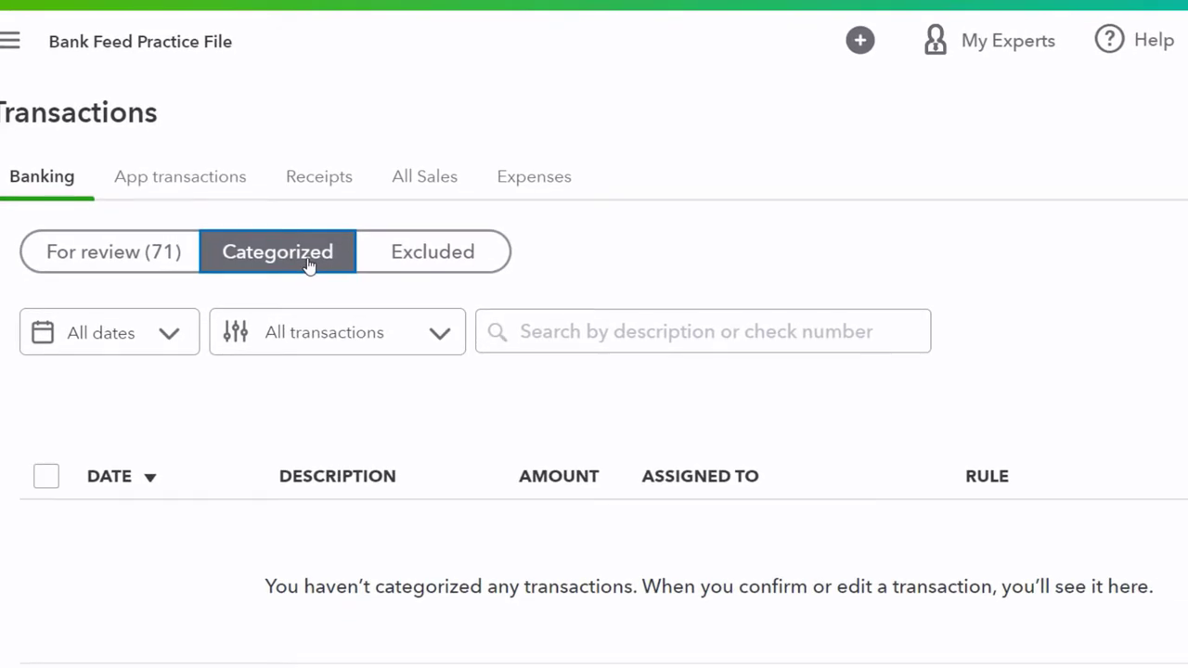
View the Excluded transactions list, return to the For review list, and look over its transactions
{"action": "left_click", "coordinate": [423, 267]}
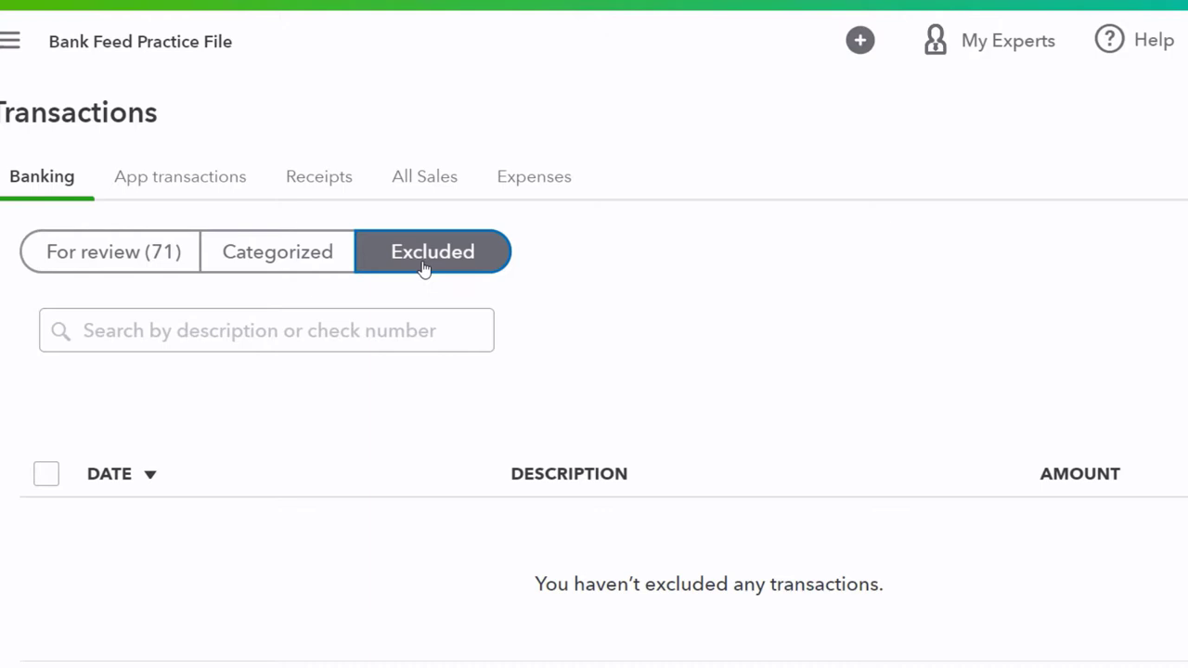
{"action": "left_click", "coordinate": [126, 268]}
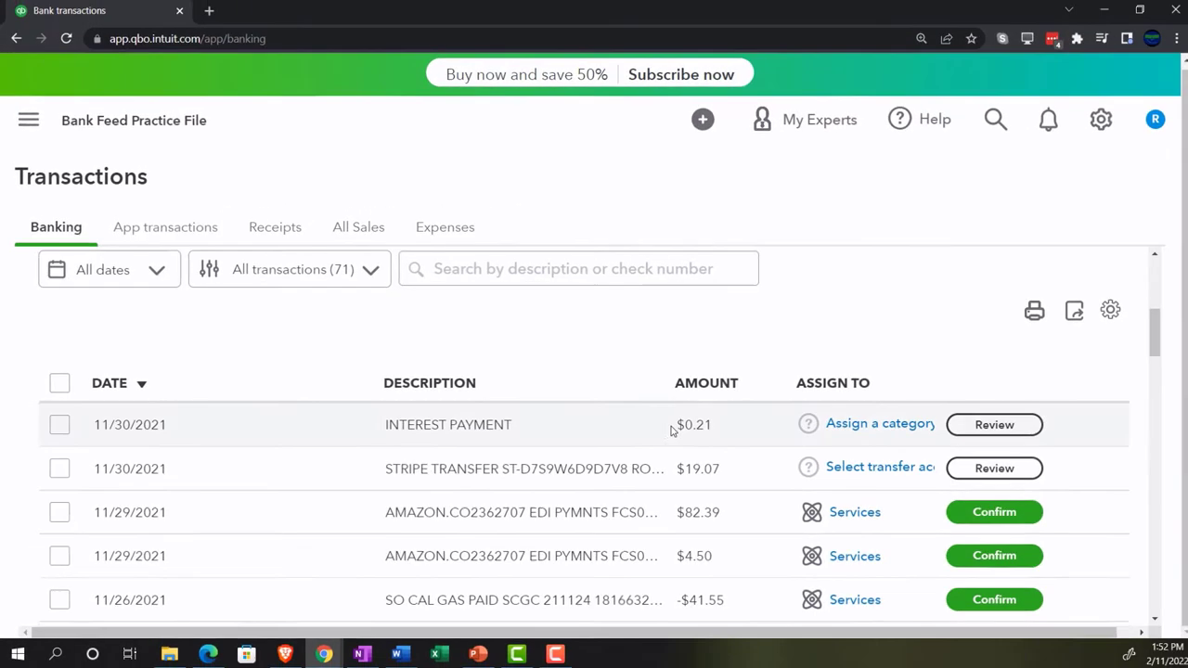
{"action": "scroll", "coordinate": [682, 432], "scroll_direction": "down", "scroll_amount": 1}
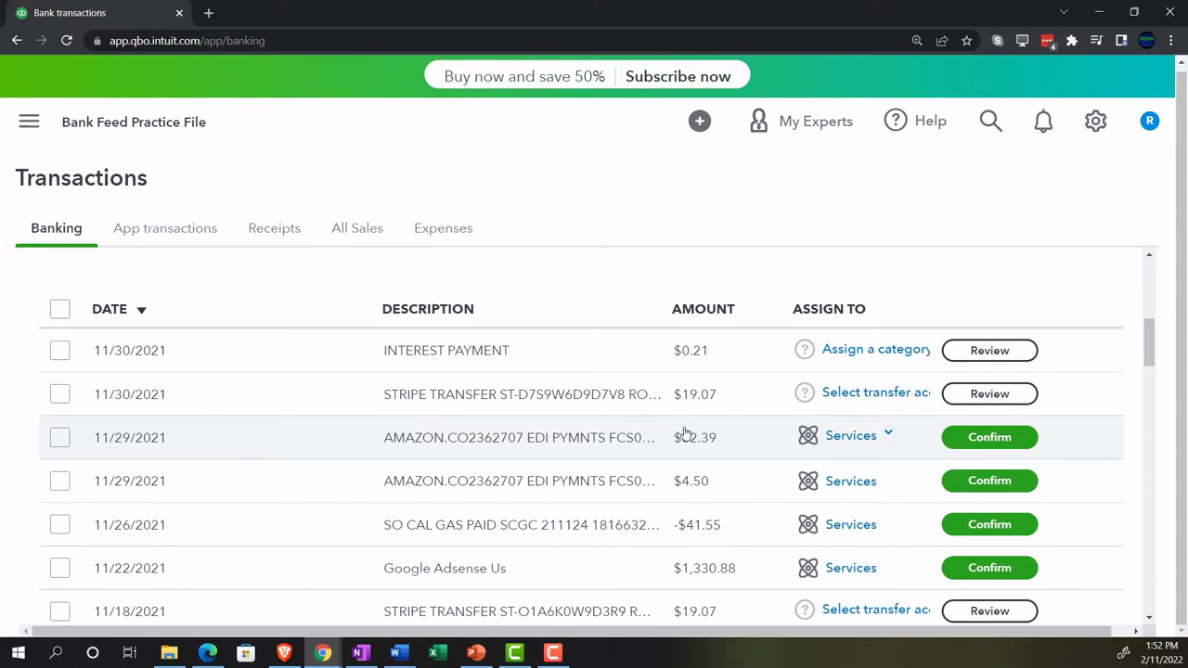
{"action": "scroll", "coordinate": [483, 541], "scroll_direction": "up", "scroll_amount": 2}
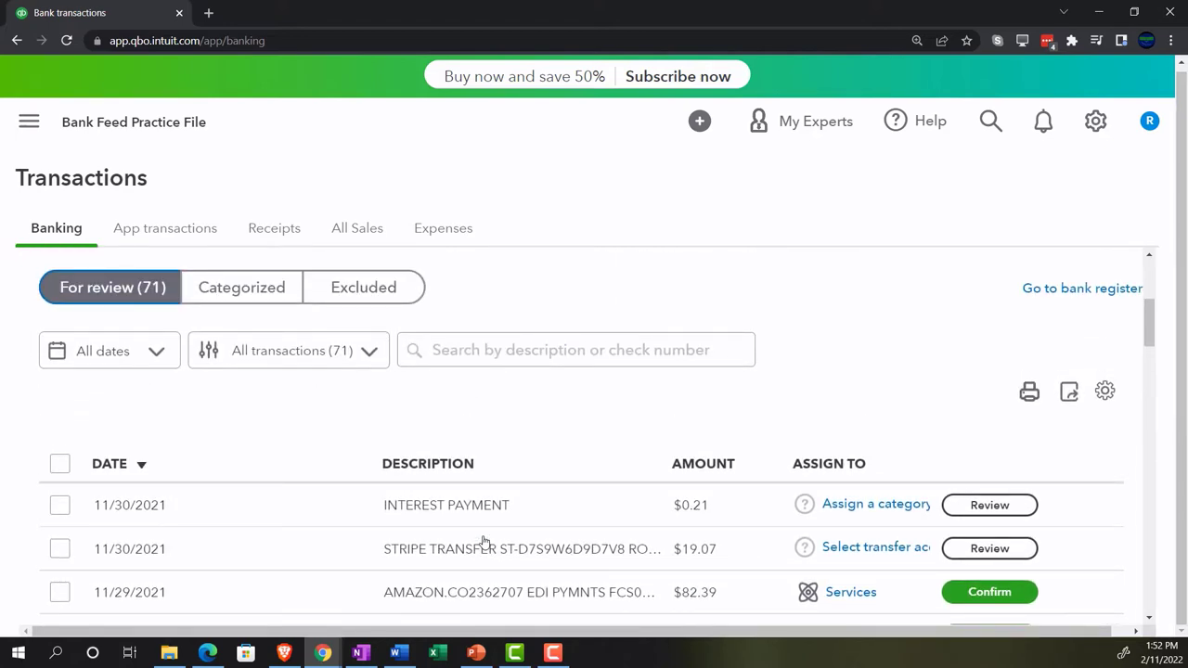
Examine the preset ranges and the from and to fields of the date filter, and close it without applying one
{"action": "left_click", "coordinate": [158, 358]}
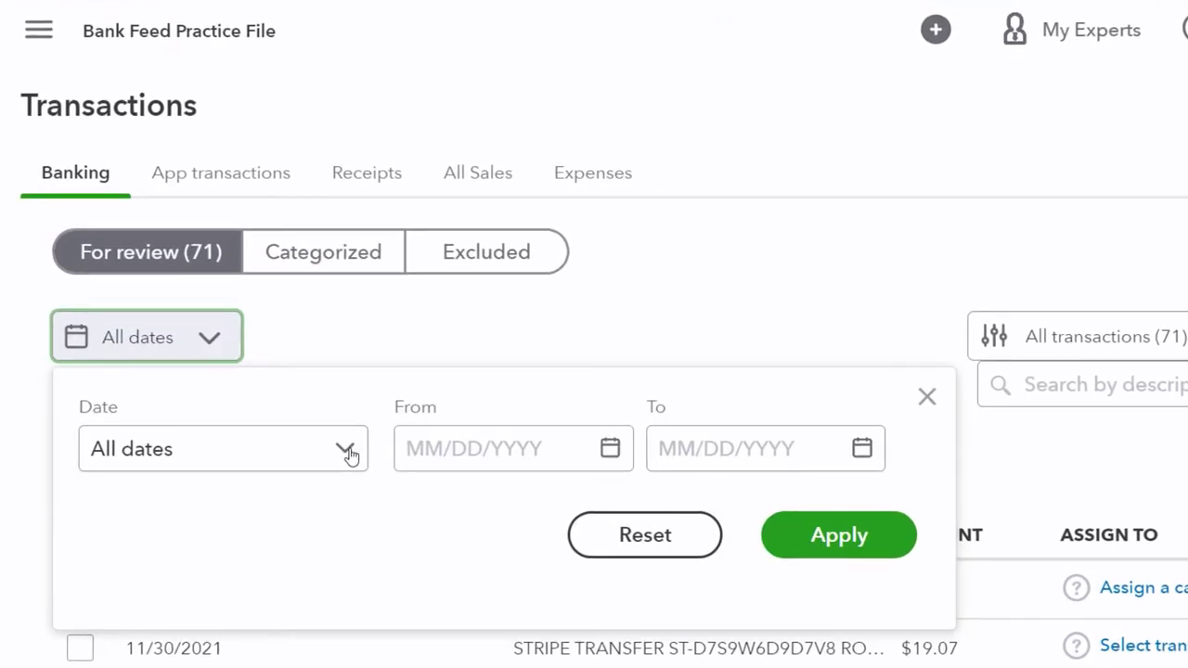
{"action": "left_click", "coordinate": [346, 451]}
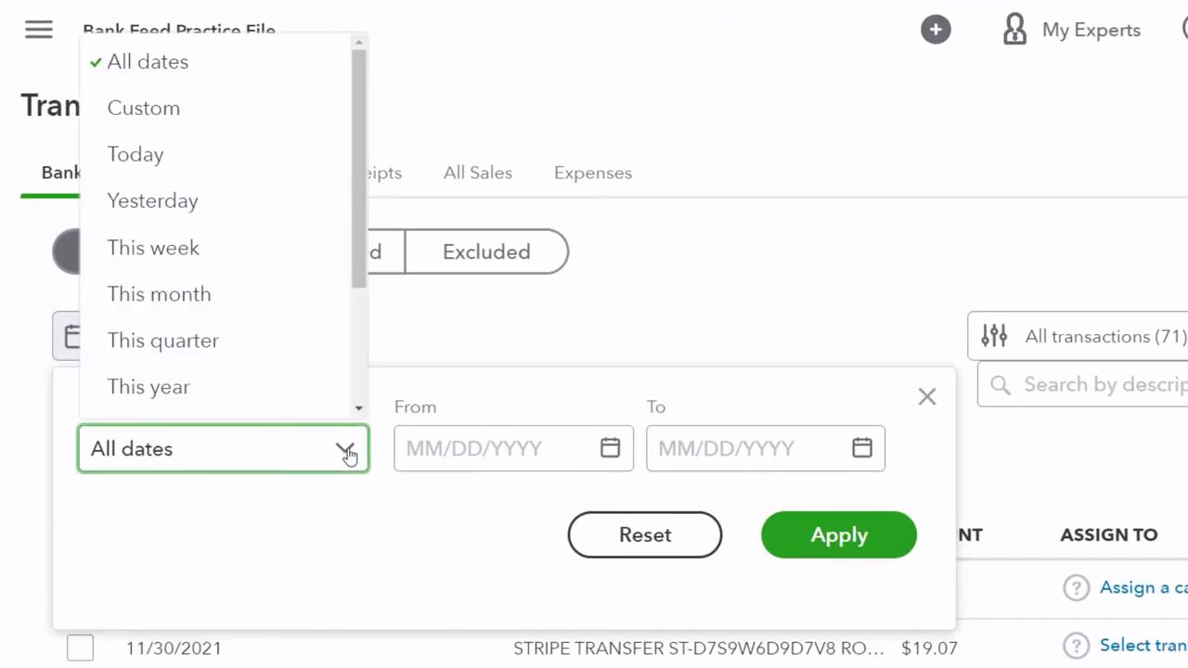
{"action": "left_click", "coordinate": [347, 452]}
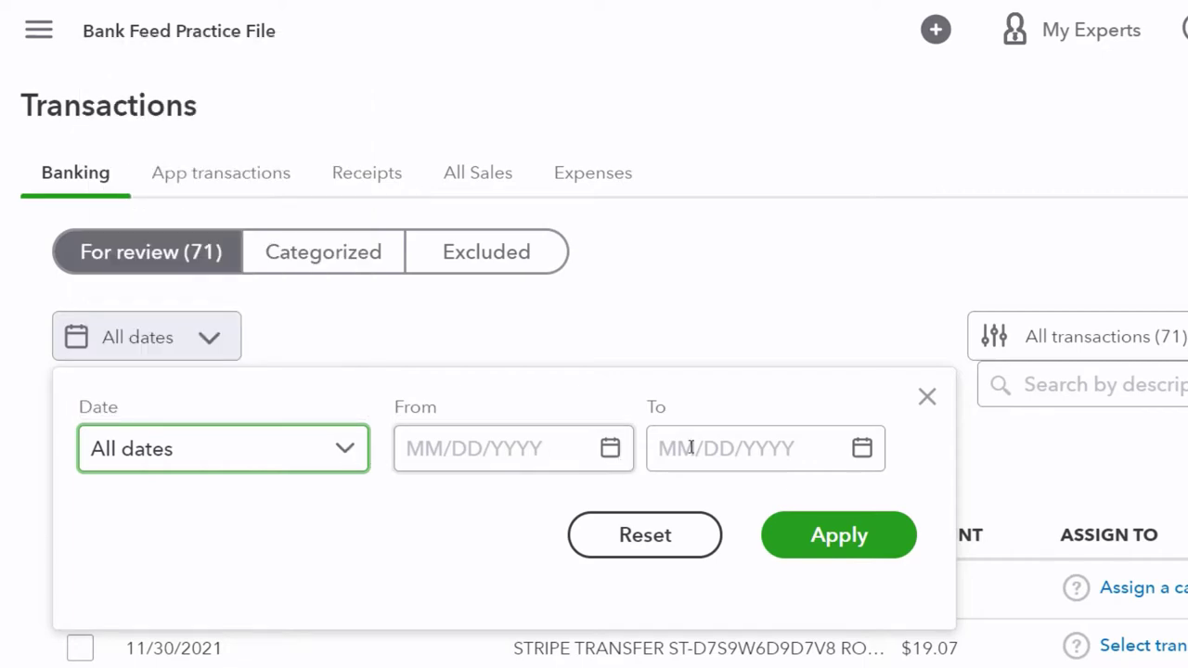
{"action": "left_click", "coordinate": [926, 398]}
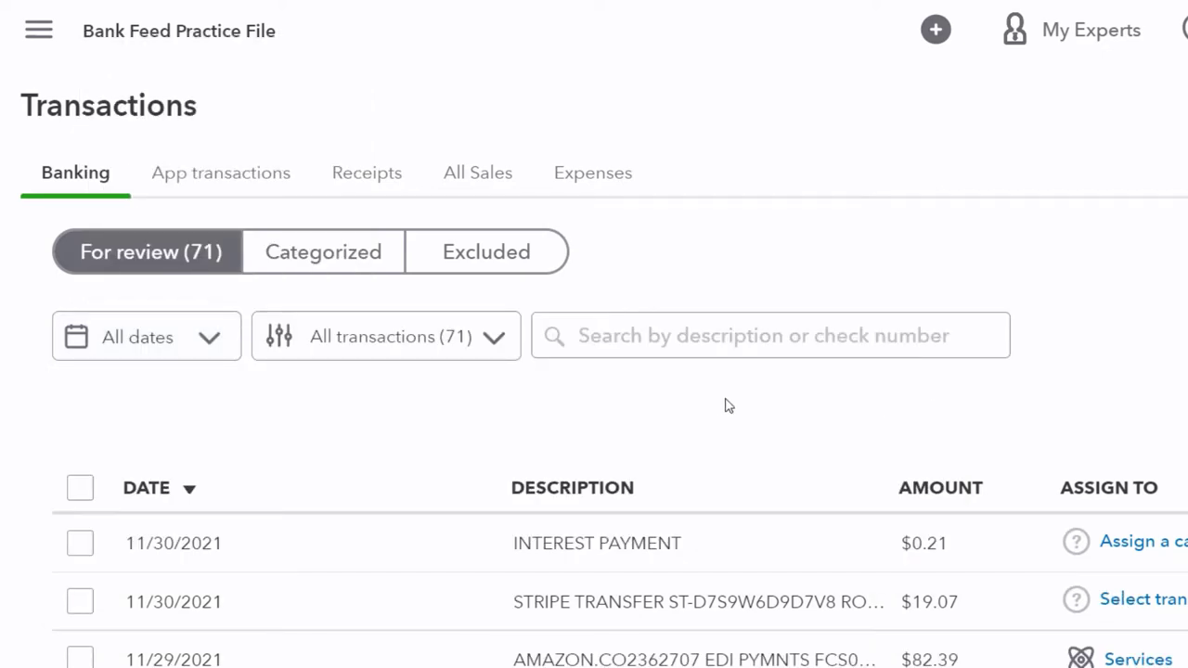
Filter the review list to Recognized transactions and clear that filter again
{"action": "left_click", "coordinate": [496, 340]}
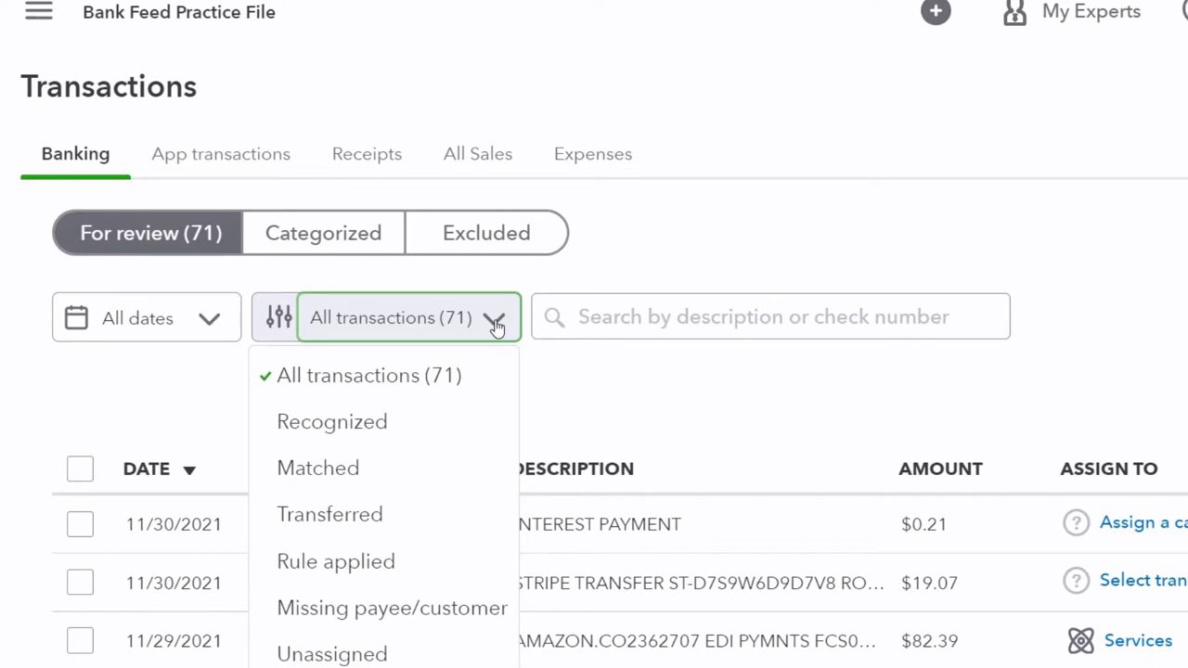
{"action": "left_click", "coordinate": [418, 430]}
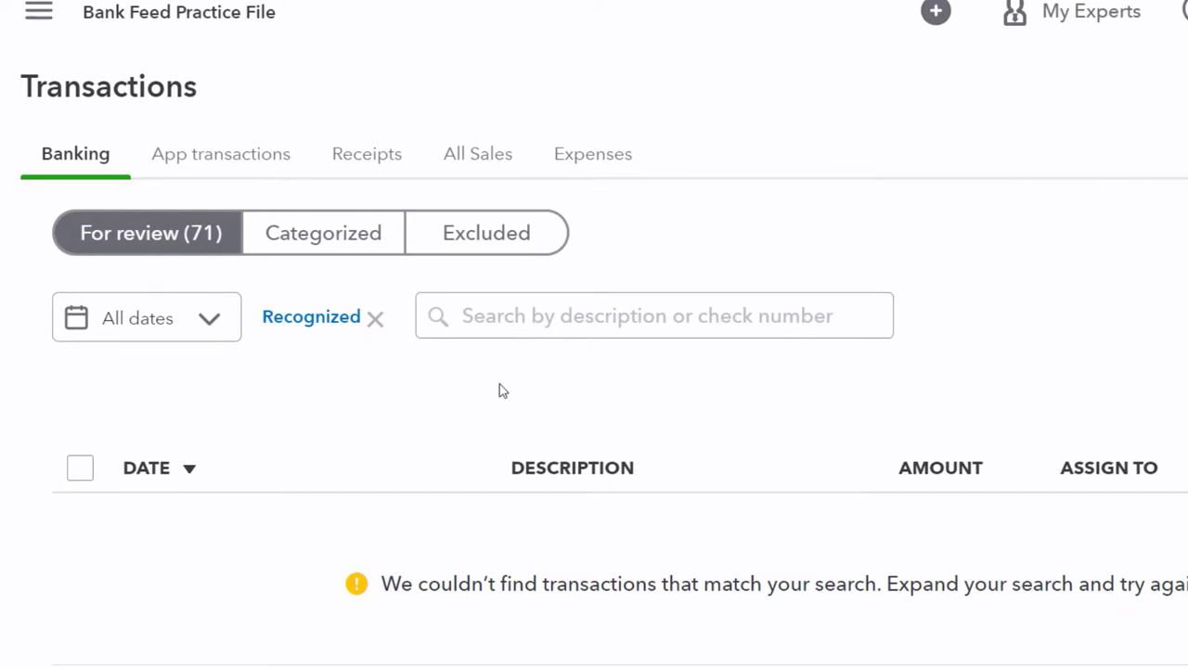
{"action": "left_click", "coordinate": [375, 320]}
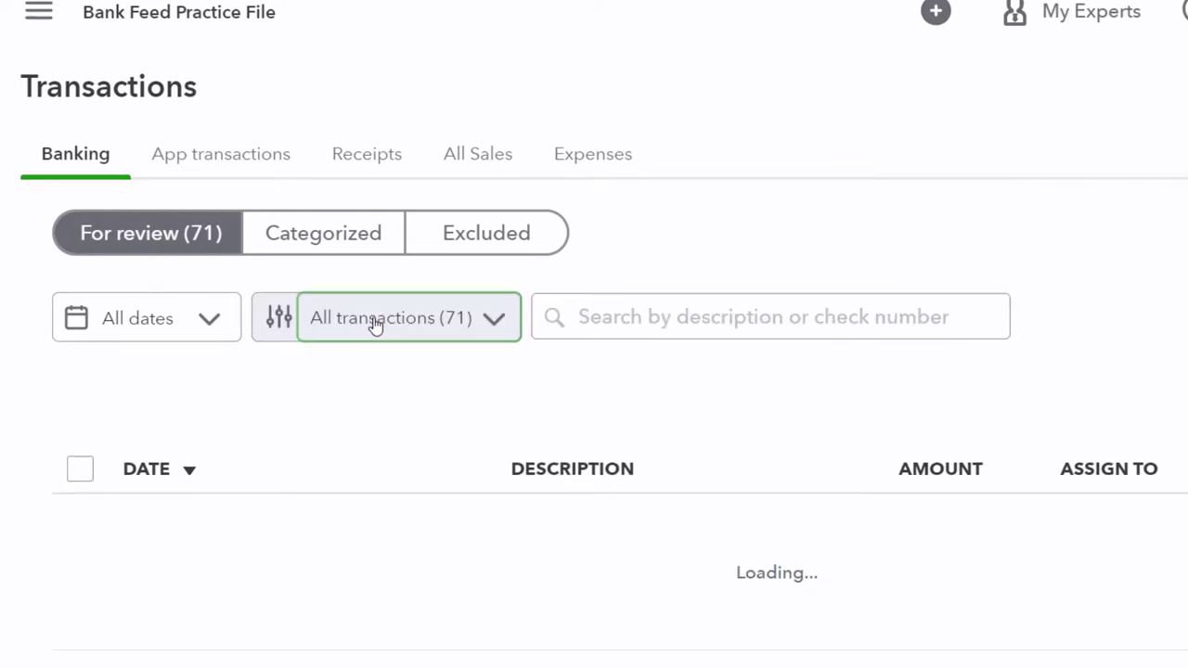
Filter the review list to Rule applied transactions and remove the filter to show all transactions
{"action": "left_click", "coordinate": [489, 322]}
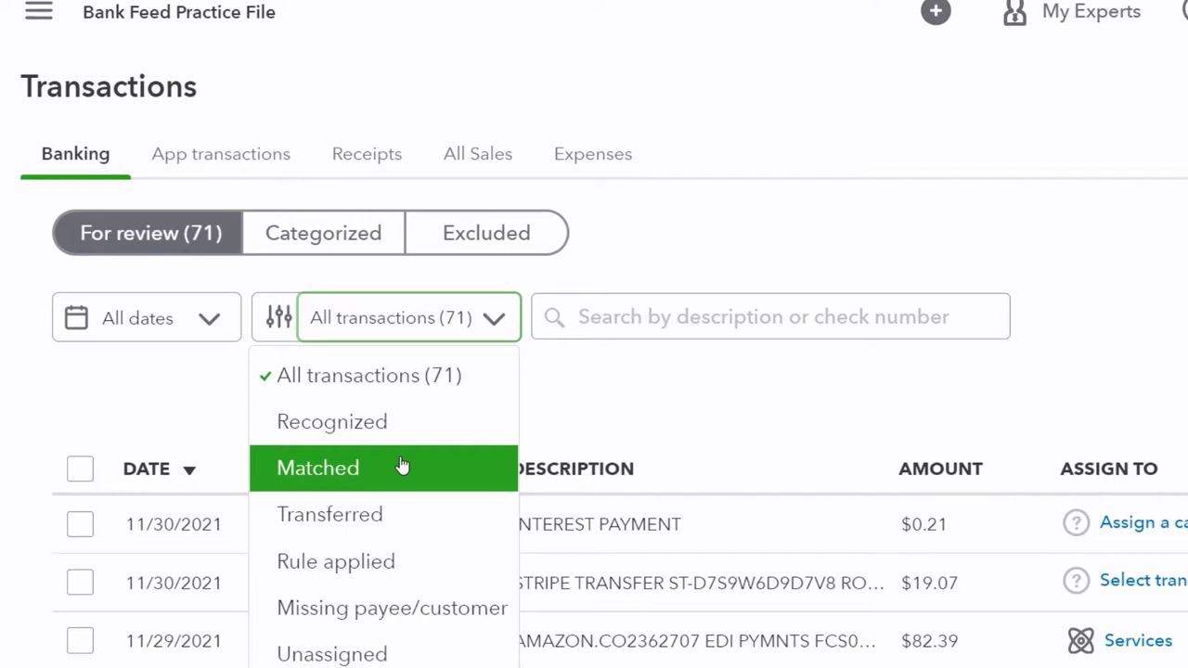
{"action": "left_click", "coordinate": [401, 562]}
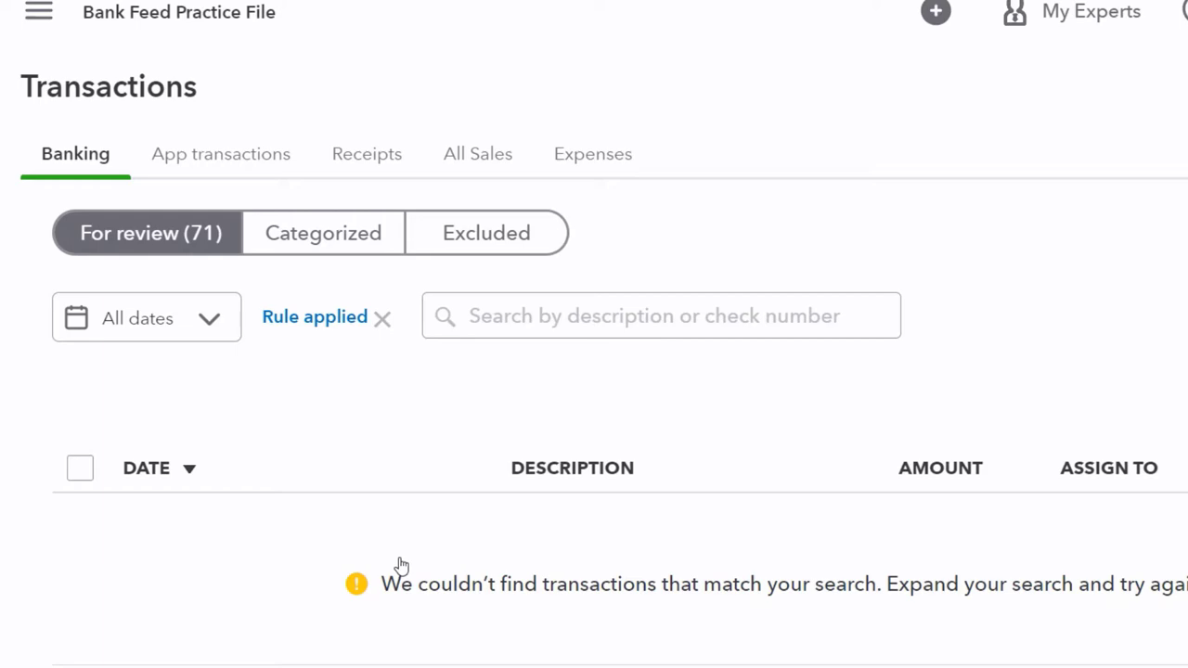
{"action": "left_click", "coordinate": [380, 320]}
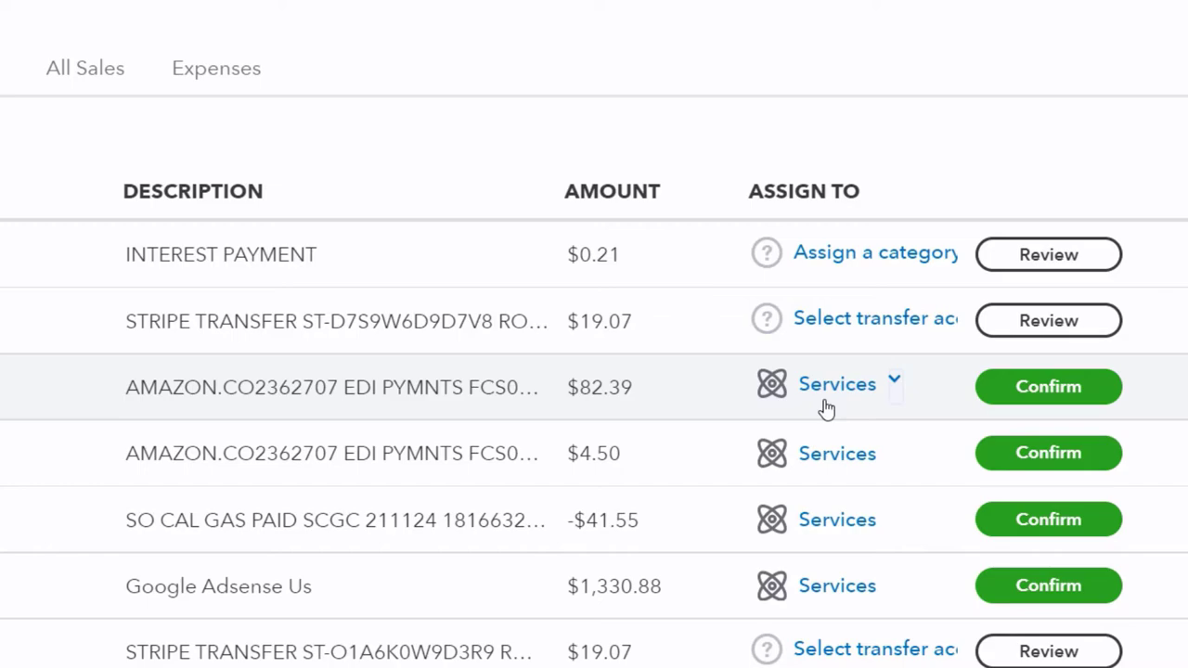
Filter the review list to Missing payee/customer, look through the listed transactions, and clear the filter
{"action": "scroll", "coordinate": [257, 549], "scroll_direction": "up", "scroll_amount": 5}
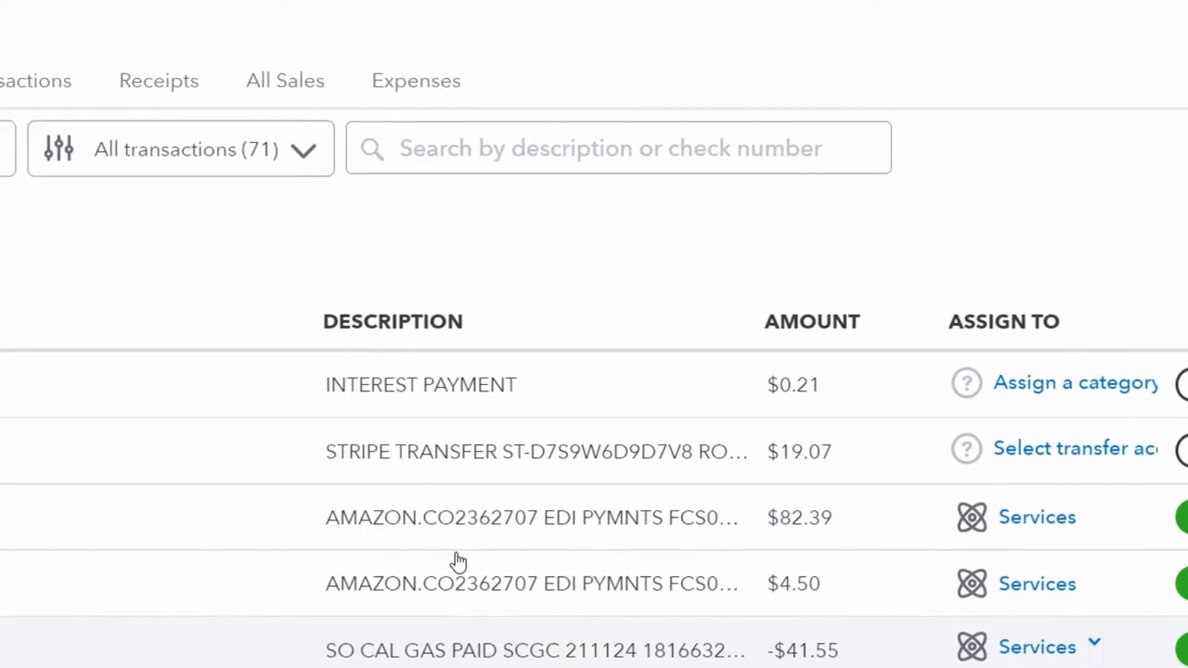
{"action": "left_click", "coordinate": [552, 286]}
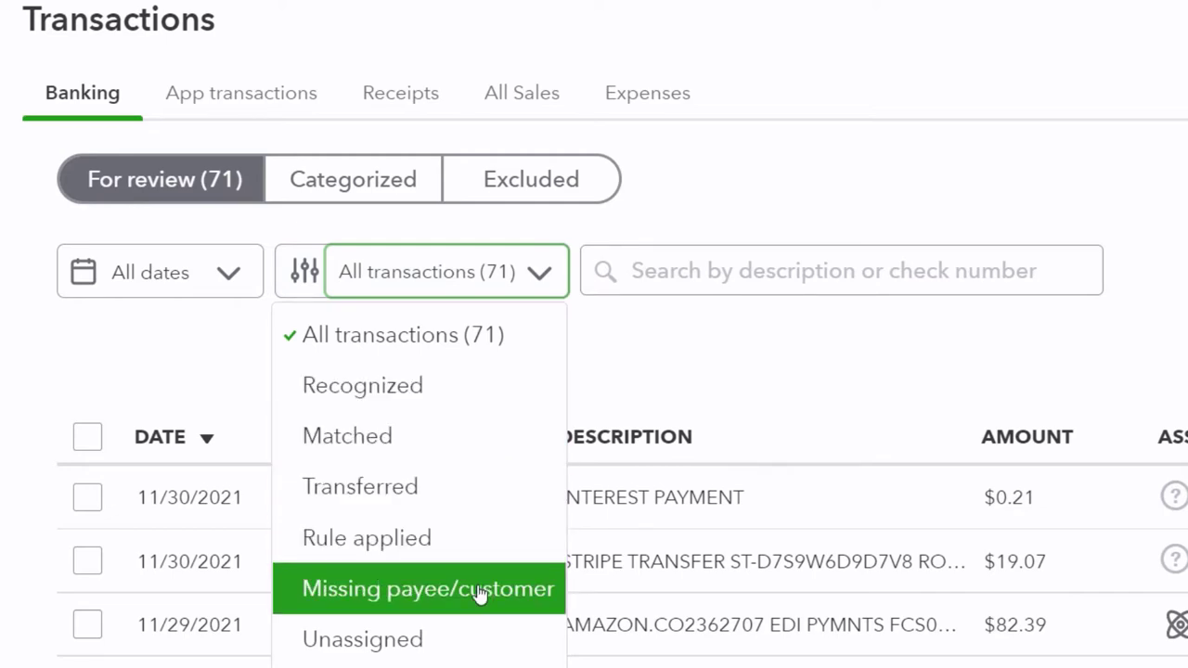
{"action": "left_click", "coordinate": [466, 591]}
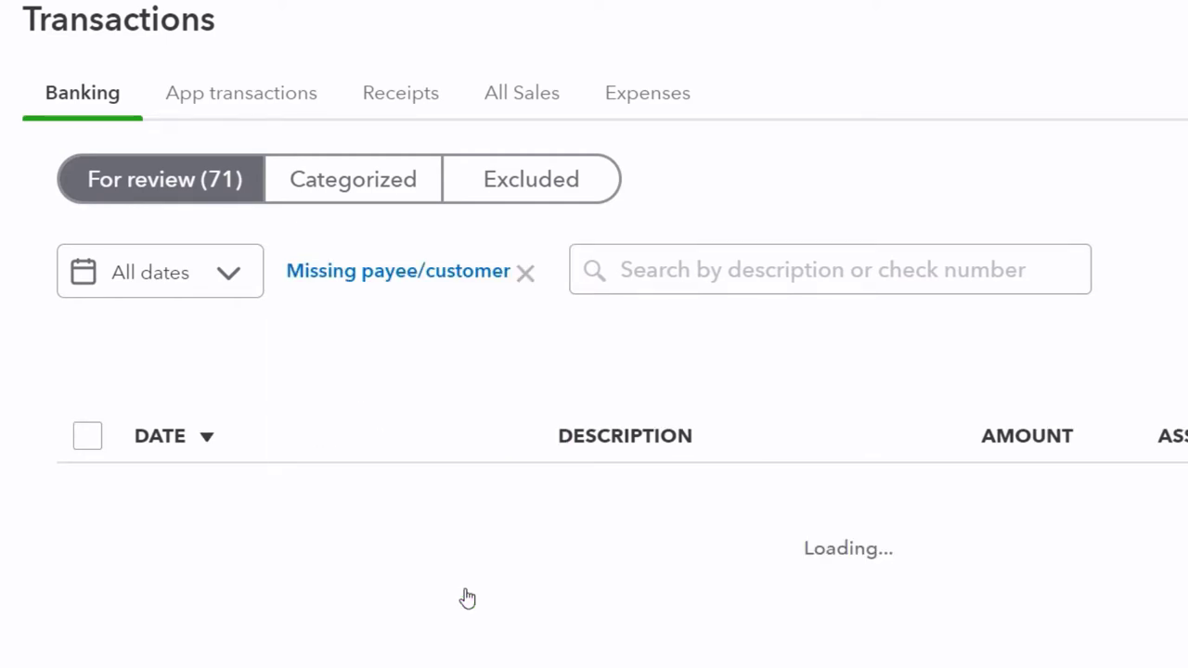
{"action": "scroll", "coordinate": [469, 592], "scroll_direction": "down", "scroll_amount": 3}
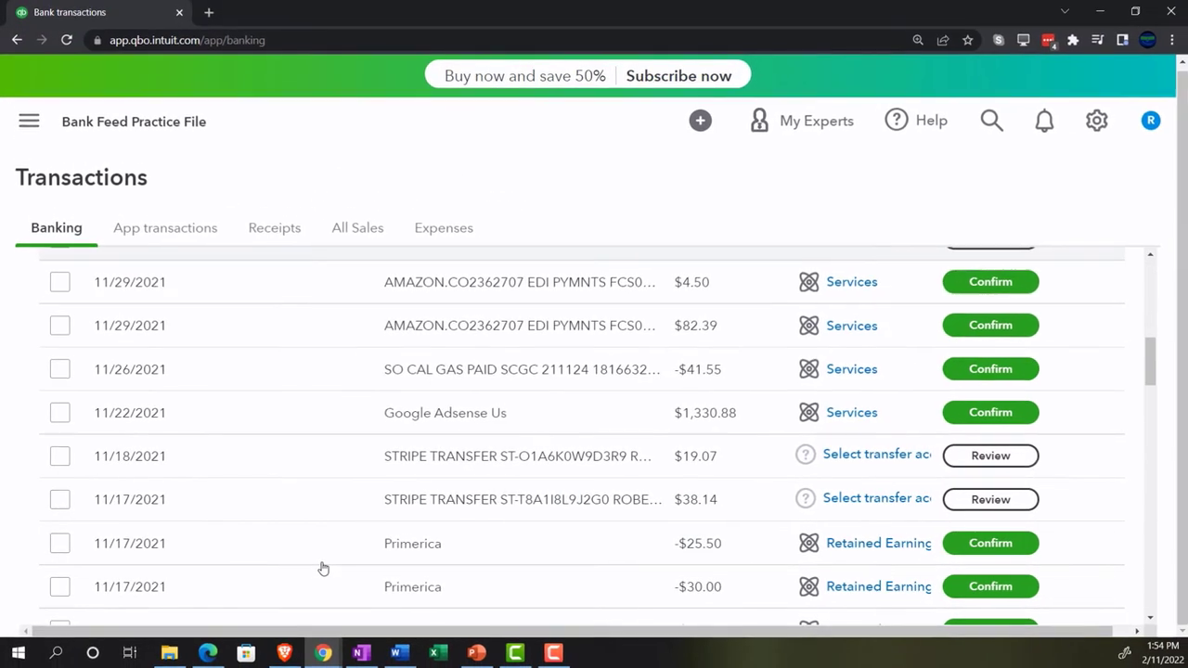
{"action": "scroll", "coordinate": [323, 569], "scroll_direction": "down", "scroll_amount": 1}
{"action": "scroll", "coordinate": [323, 568], "scroll_direction": "up", "scroll_amount": 3}
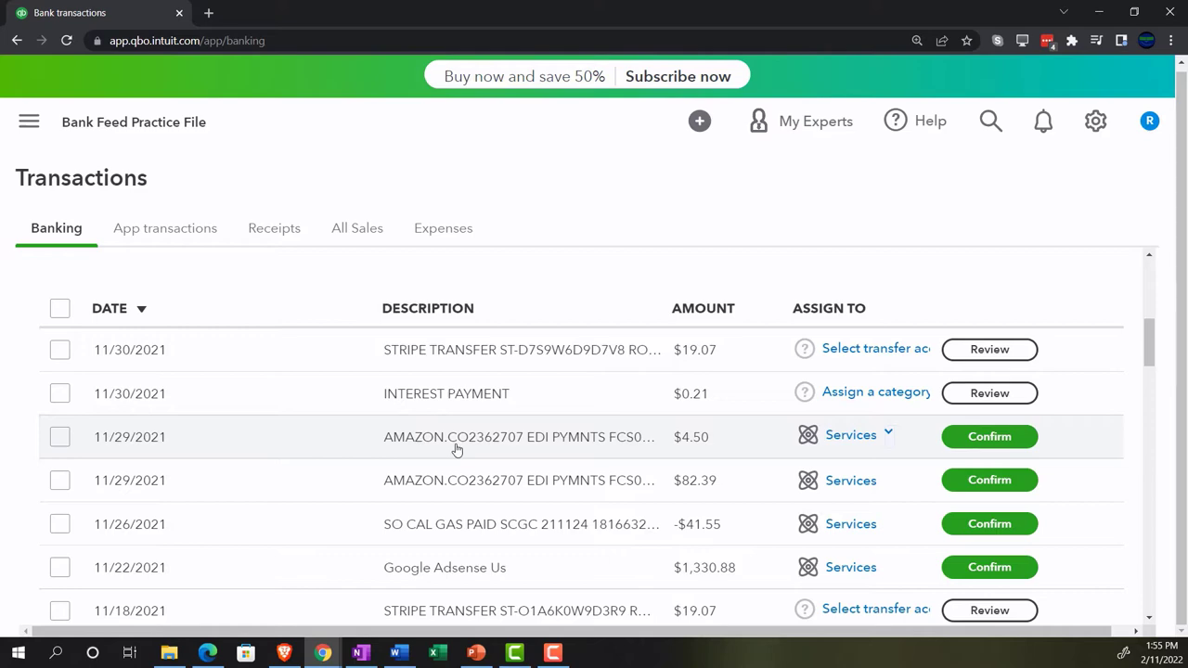
{"action": "scroll", "coordinate": [456, 449], "scroll_direction": "up", "scroll_amount": 1}
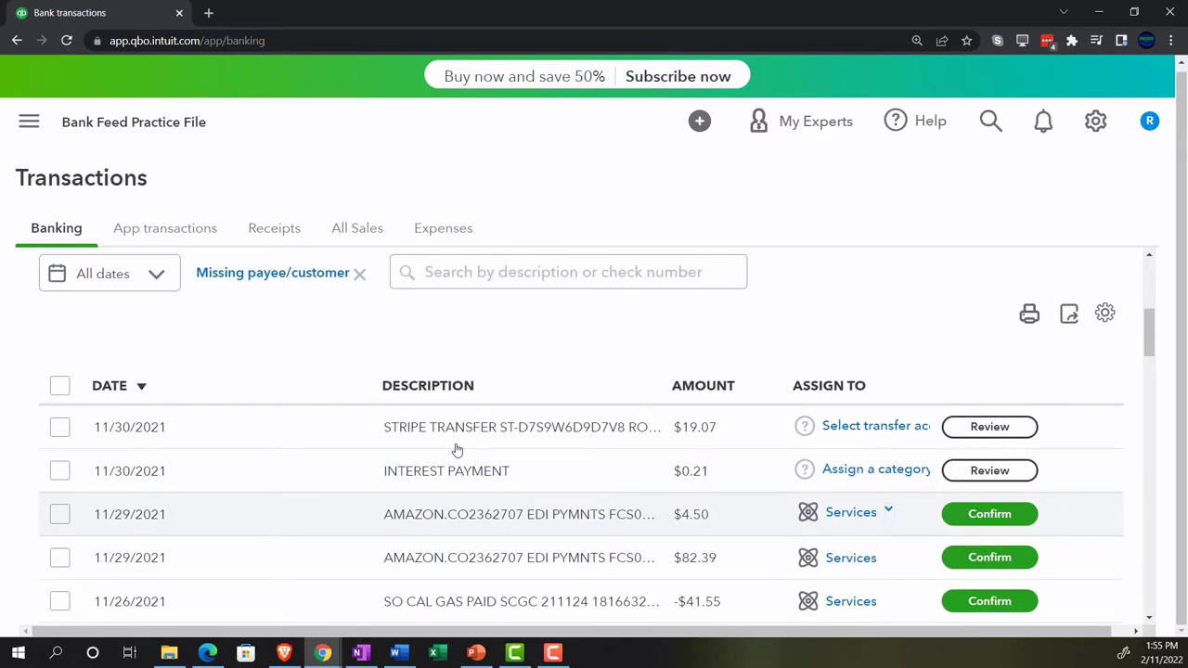
{"action": "scroll", "coordinate": [456, 450], "scroll_direction": "up", "scroll_amount": 1}
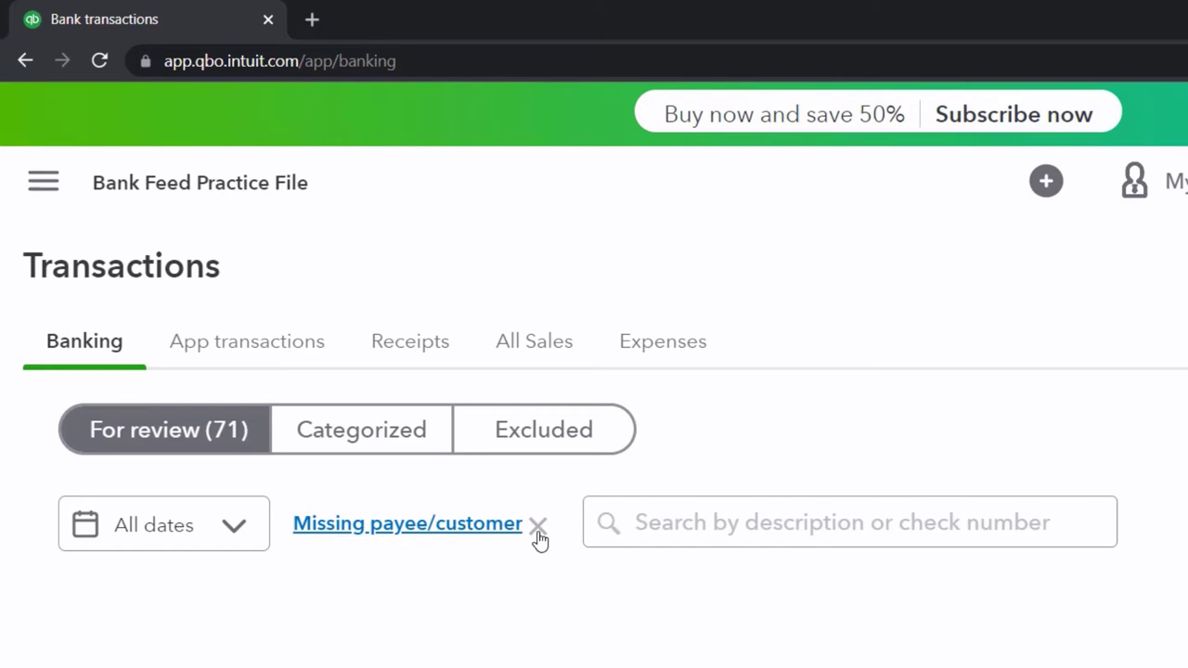
{"action": "left_click", "coordinate": [538, 528]}
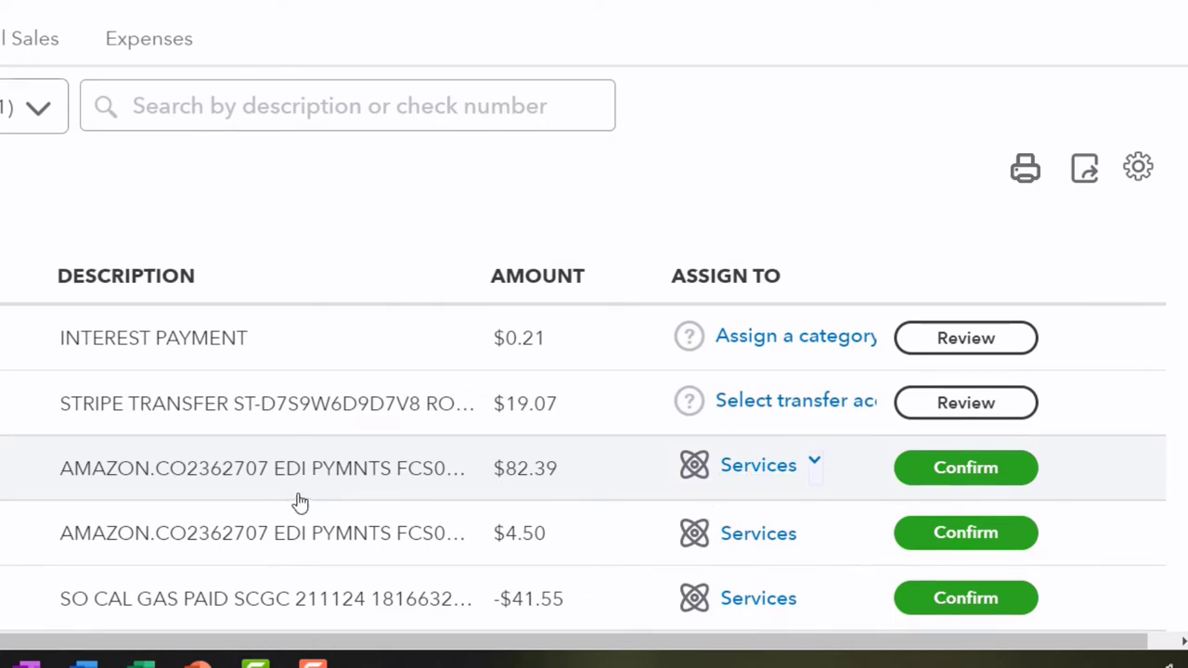
Look over the transaction type filter's options and the search field for descriptions or check numbers, without applying either
{"action": "scroll", "coordinate": [295, 506], "scroll_direction": "up", "scroll_amount": 1}
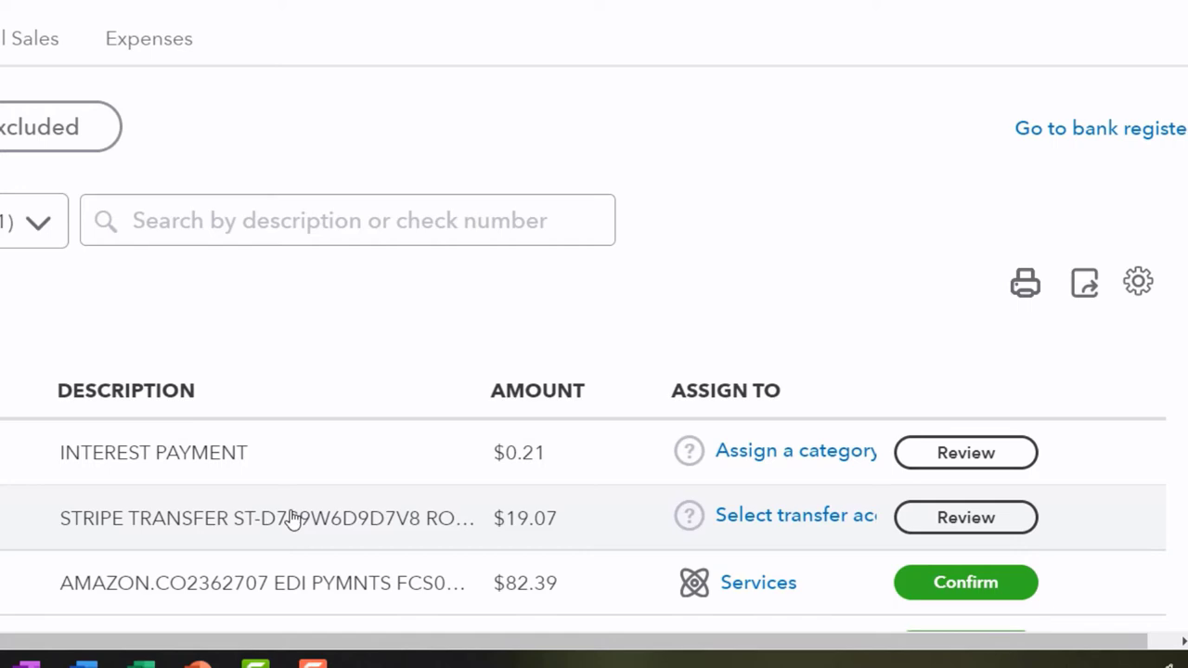
{"action": "left_click", "coordinate": [40, 225]}
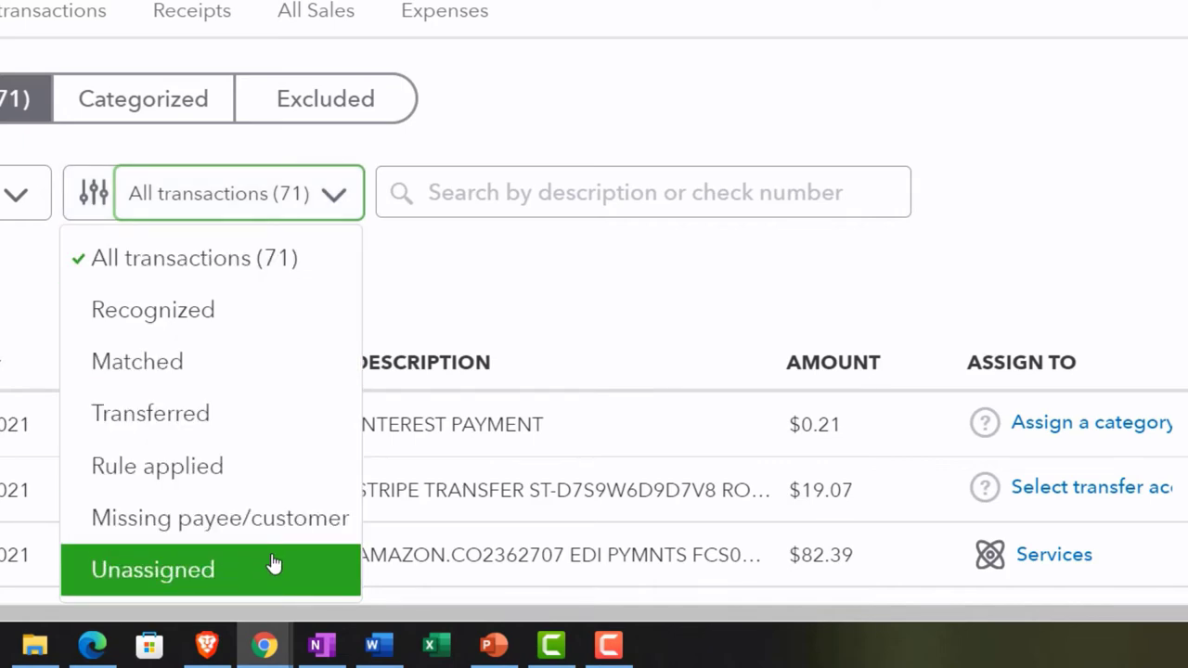
{"action": "left_click", "coordinate": [509, 192]}
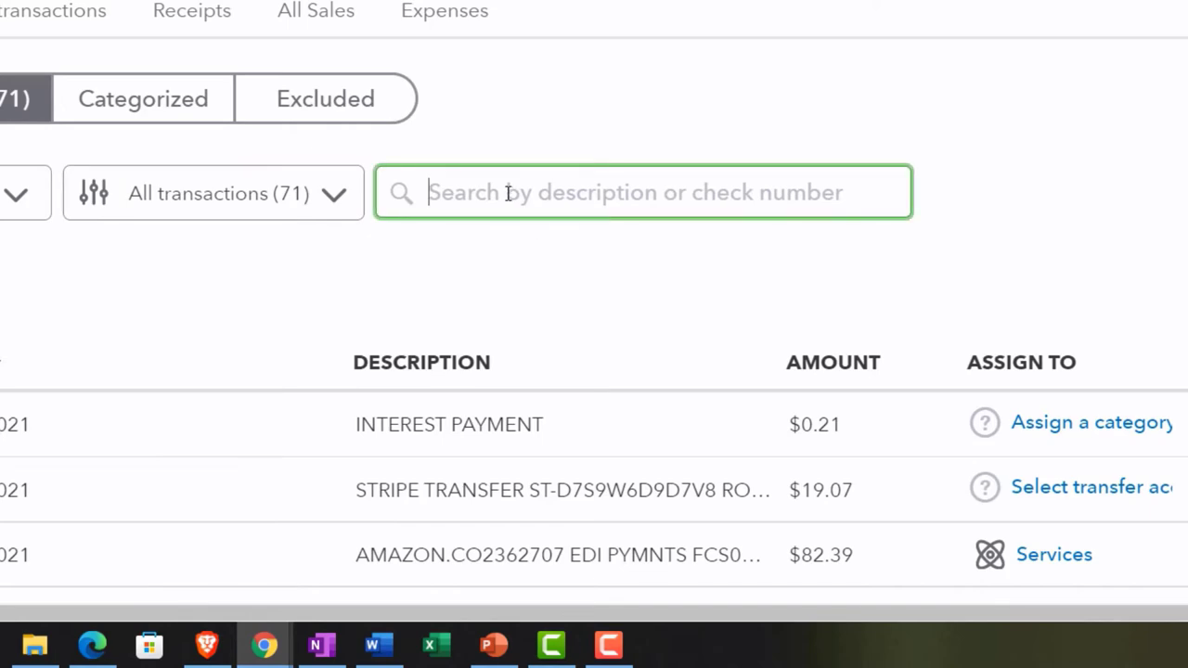
{"action": "left_click", "coordinate": [530, 295]}
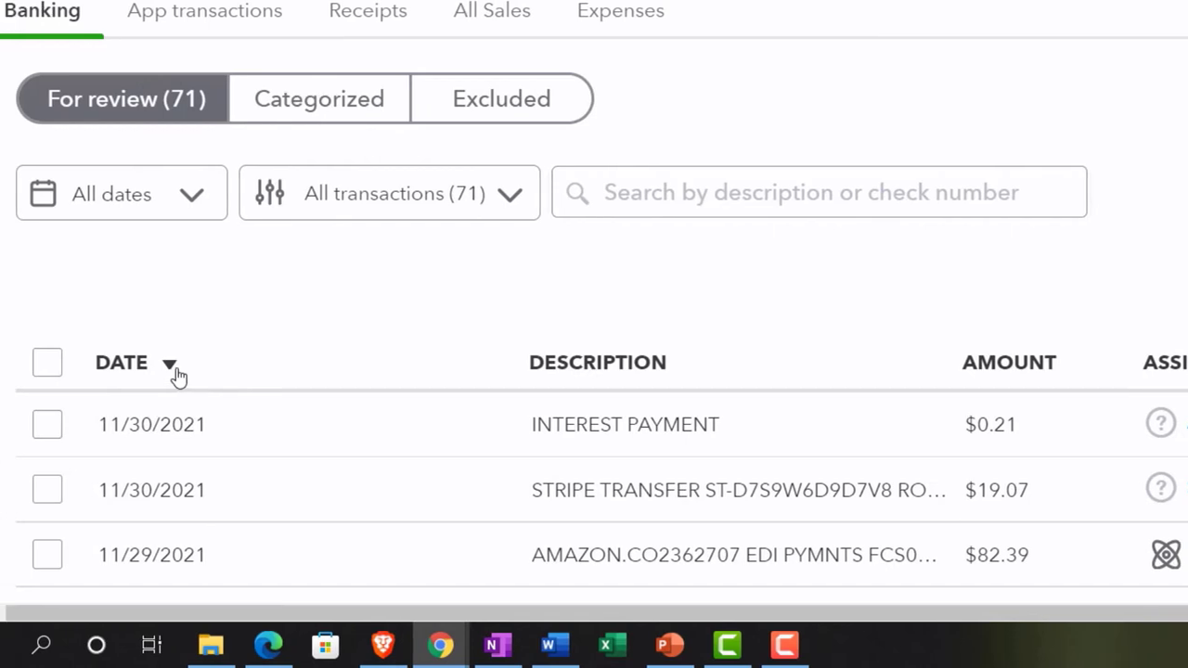
Sort the transactions for review by description in ascending order
{"action": "left_click", "coordinate": [692, 368]}
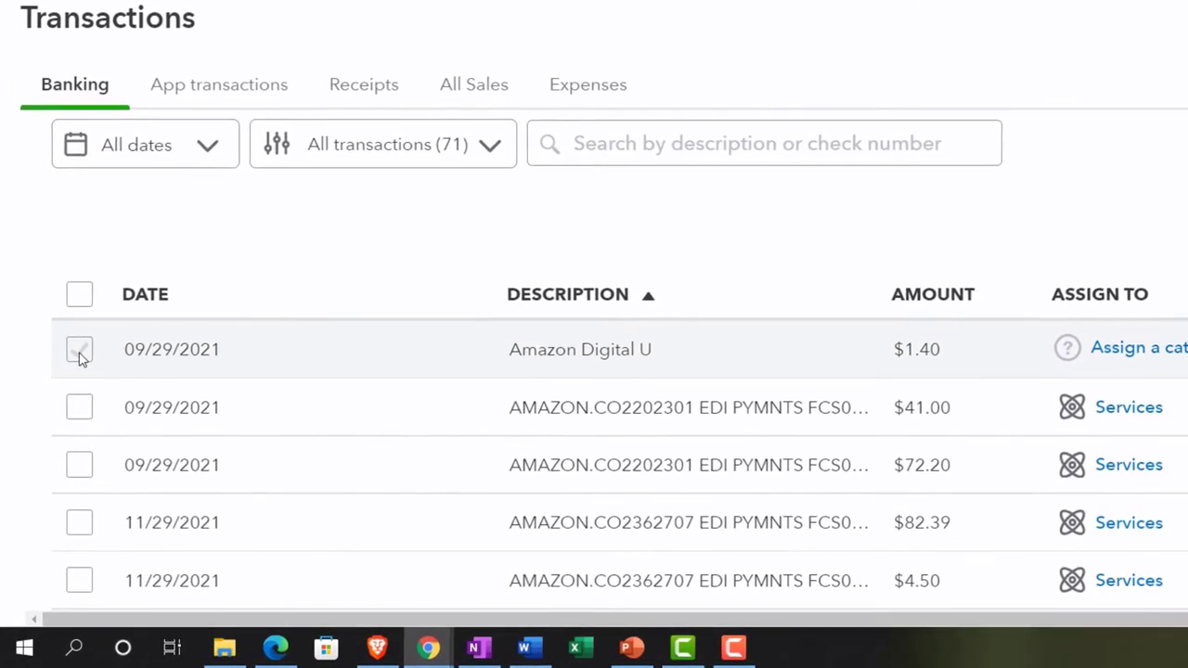
Try batch selection on the four AMAZON.CO transactions from $41.00 to $4.50 and on all listed transactions, clearing each selection
{"action": "left_click", "coordinate": [59, 429]}
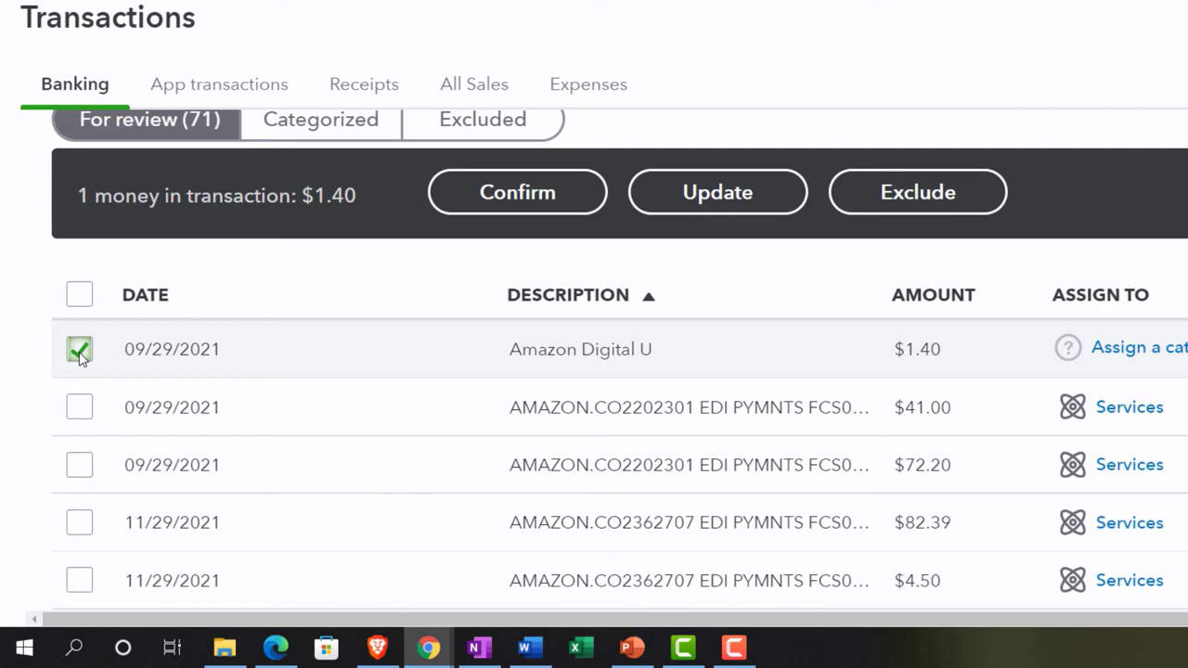
{"action": "left_click", "coordinate": [79, 353]}
{"action": "left_click", "coordinate": [81, 409]}
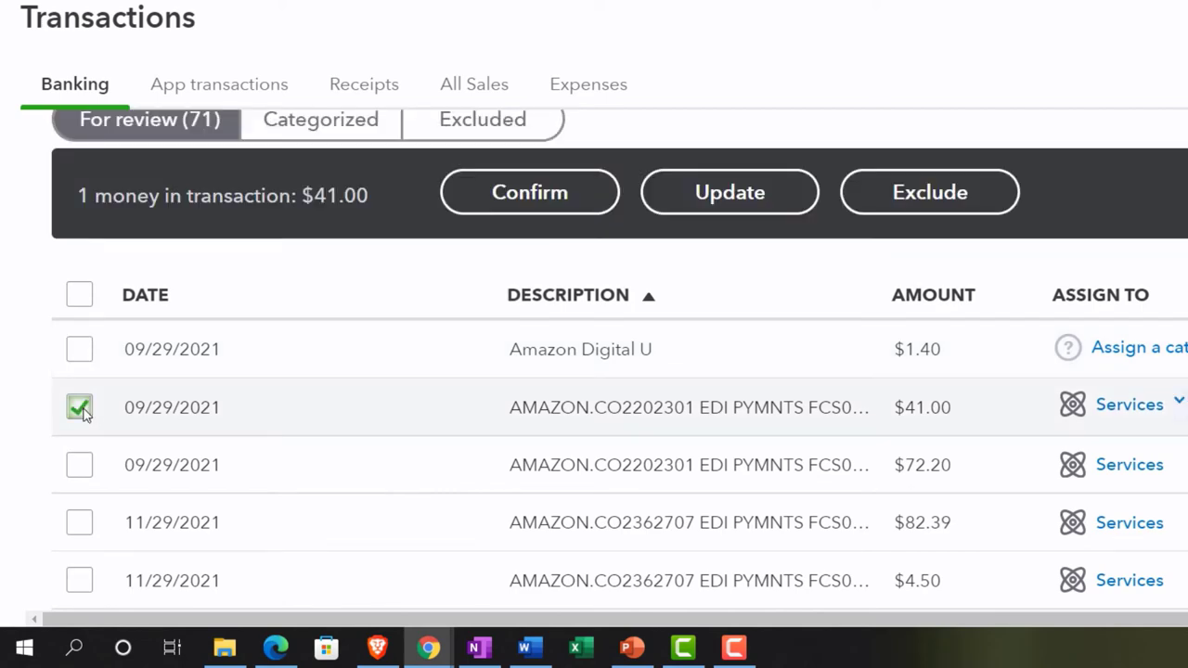
{"action": "left_click", "coordinate": [80, 581], "text": "shift"}
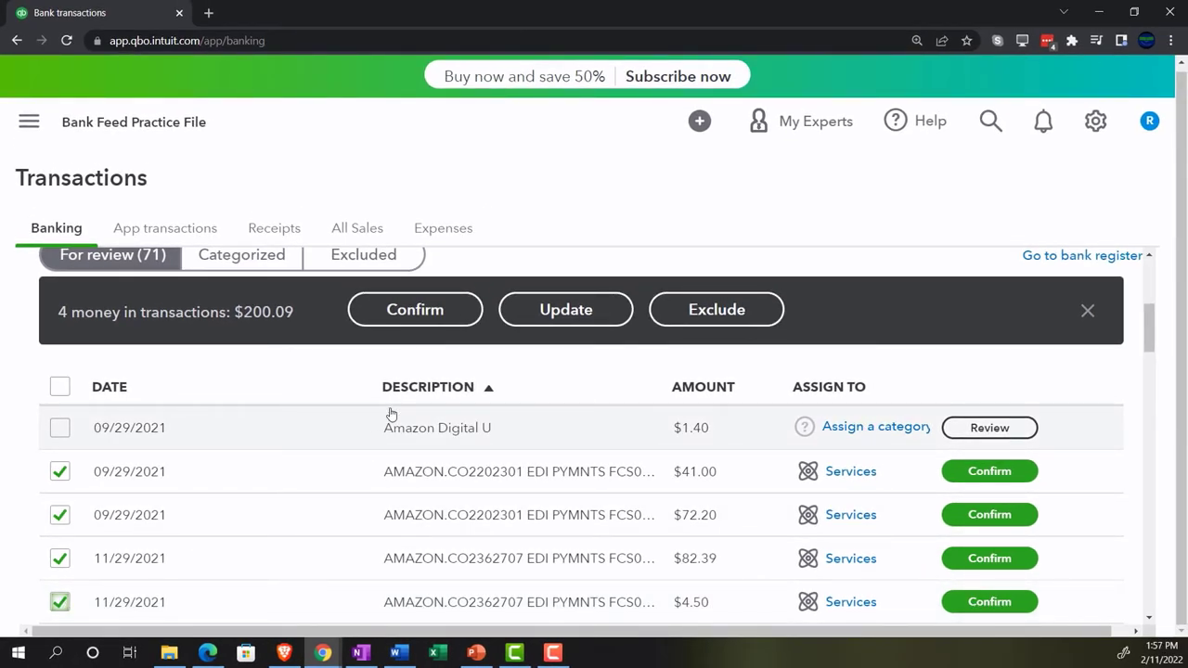
{"action": "left_click", "coordinate": [1086, 312]}
{"action": "left_click", "coordinate": [61, 431]}
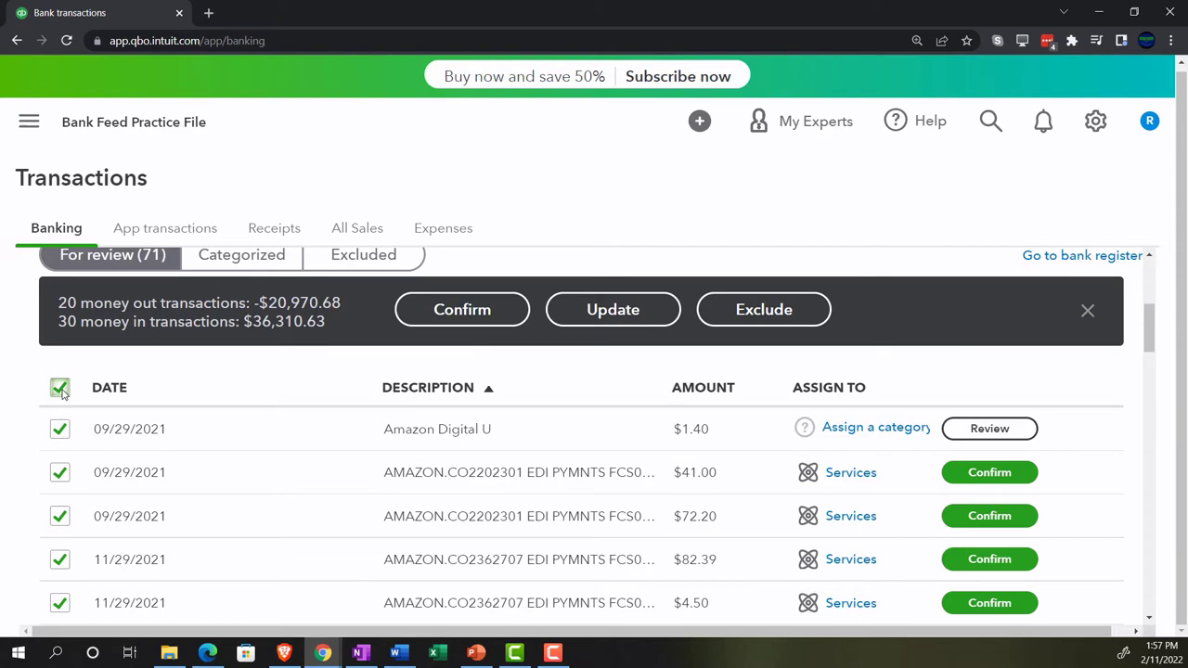
{"action": "left_click", "coordinate": [61, 390]}
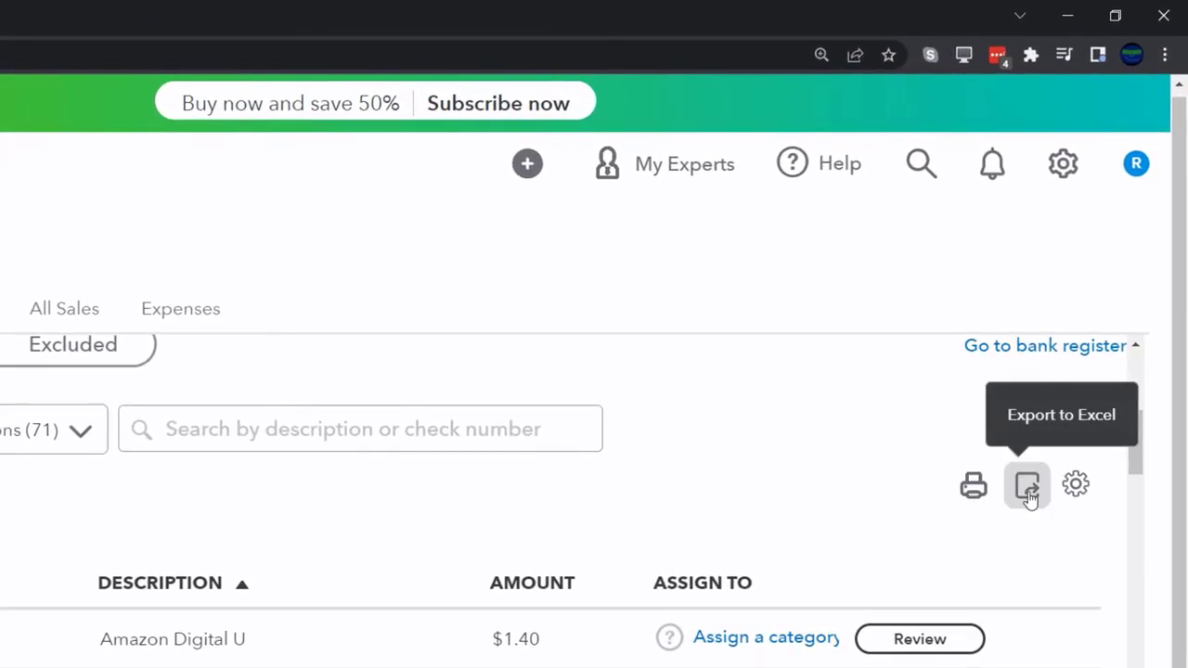
Add the Check No. column to the transactions table and close the table settings
{"action": "left_click", "coordinate": [1074, 497]}
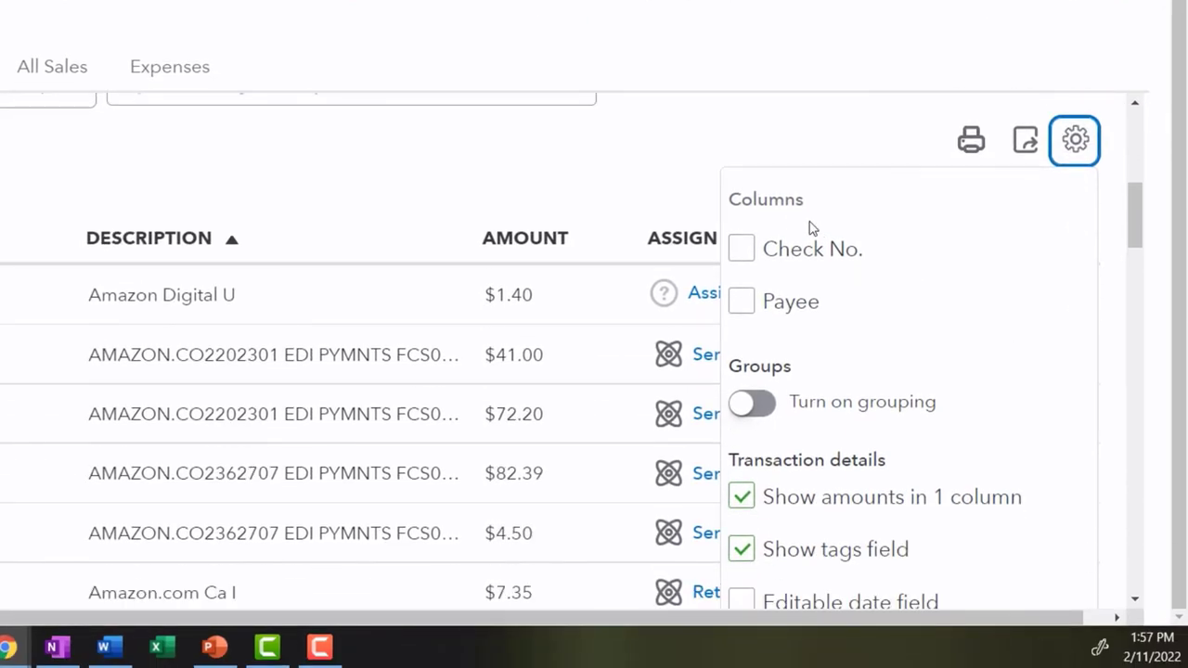
{"action": "left_click", "coordinate": [748, 250]}
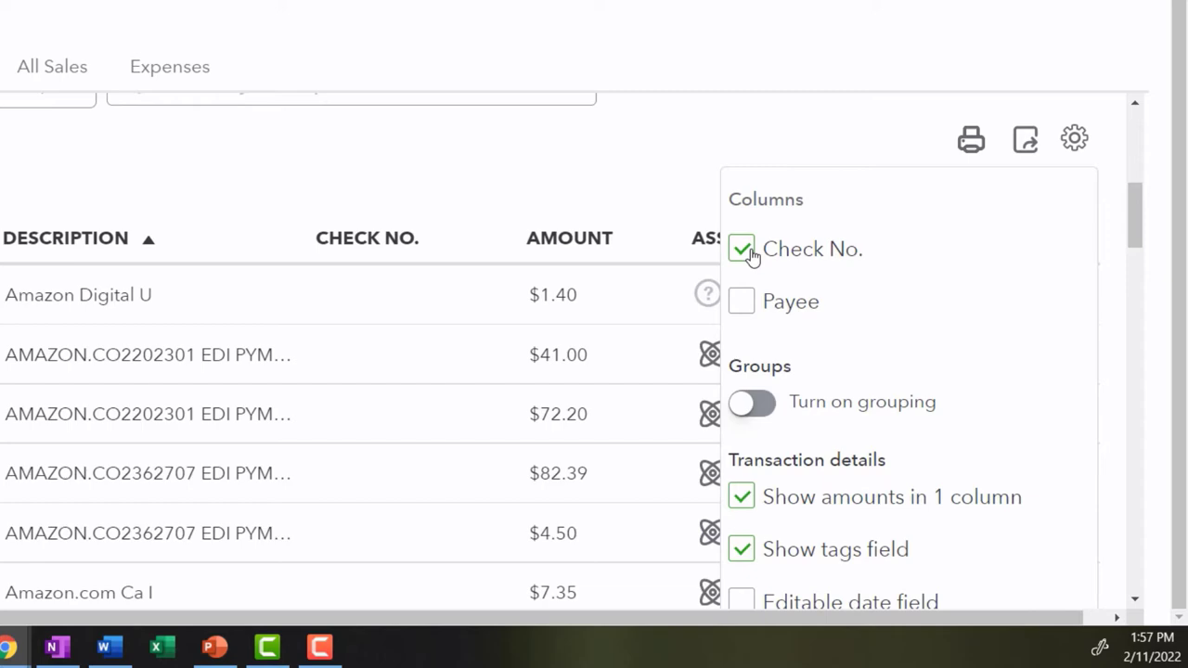
{"action": "left_click", "coordinate": [569, 179]}
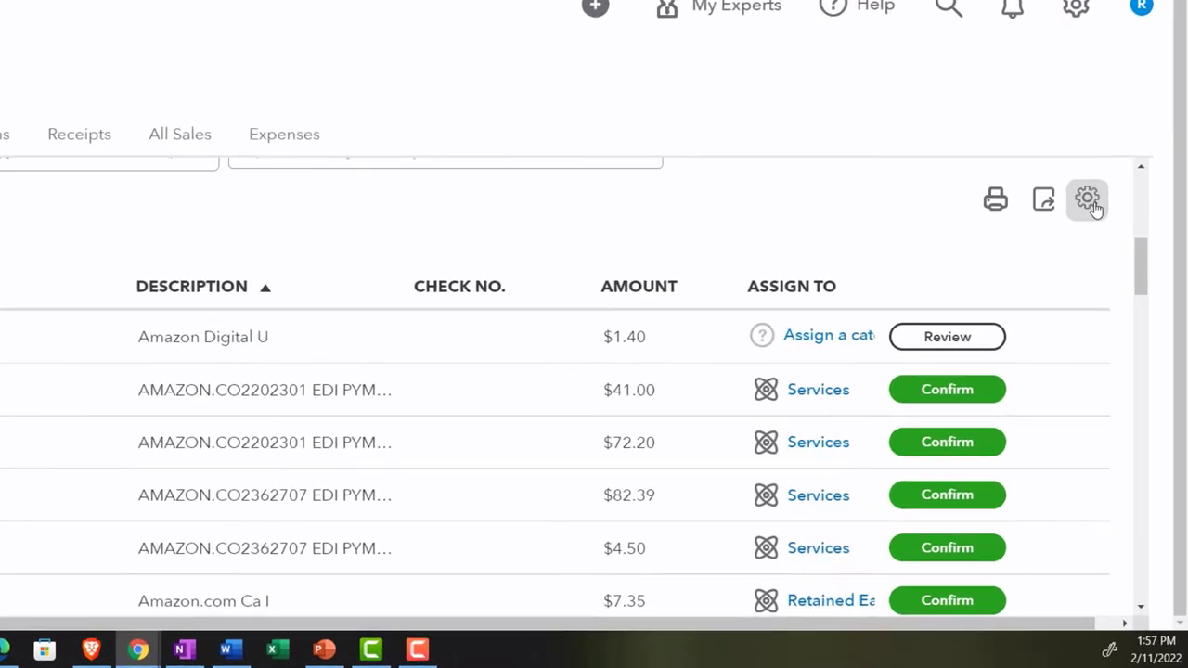
Add the Payee column to the transactions table and close the table settings
{"action": "left_click", "coordinate": [1105, 280]}
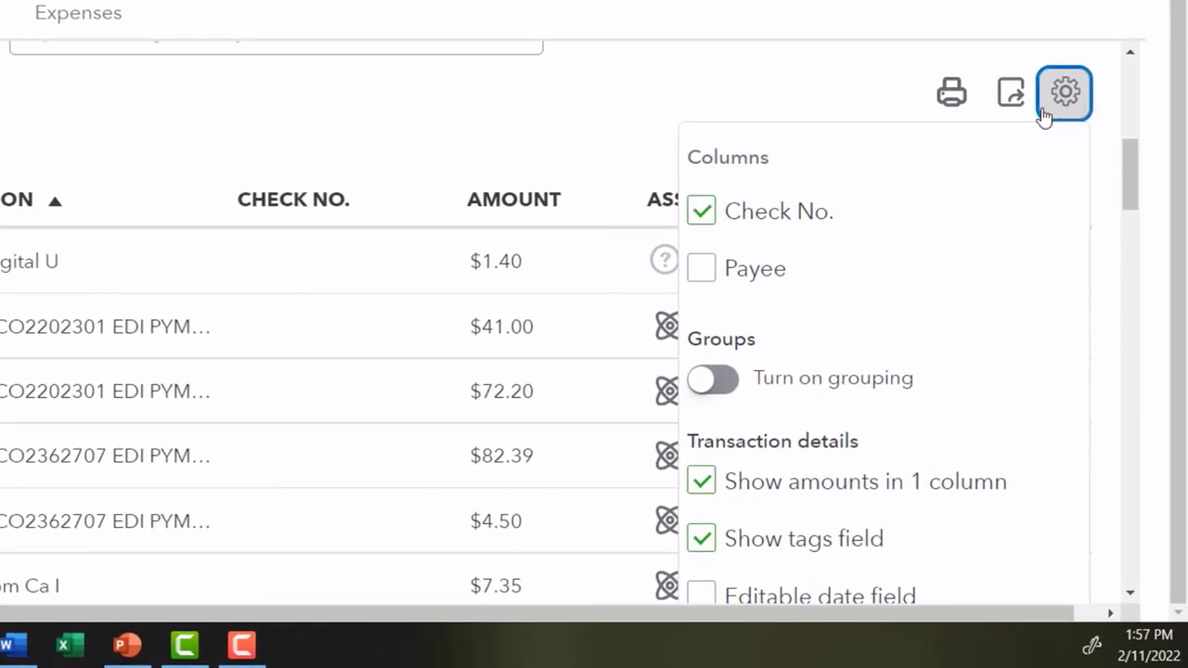
{"action": "left_click", "coordinate": [700, 287]}
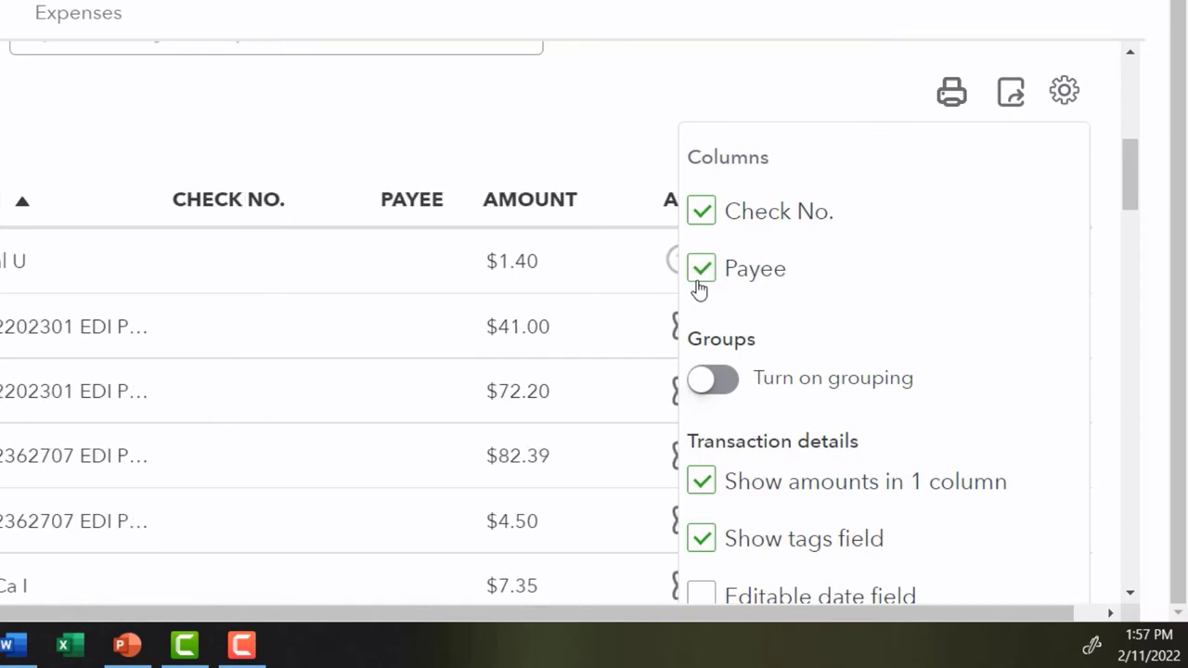
{"action": "left_click", "coordinate": [466, 117]}
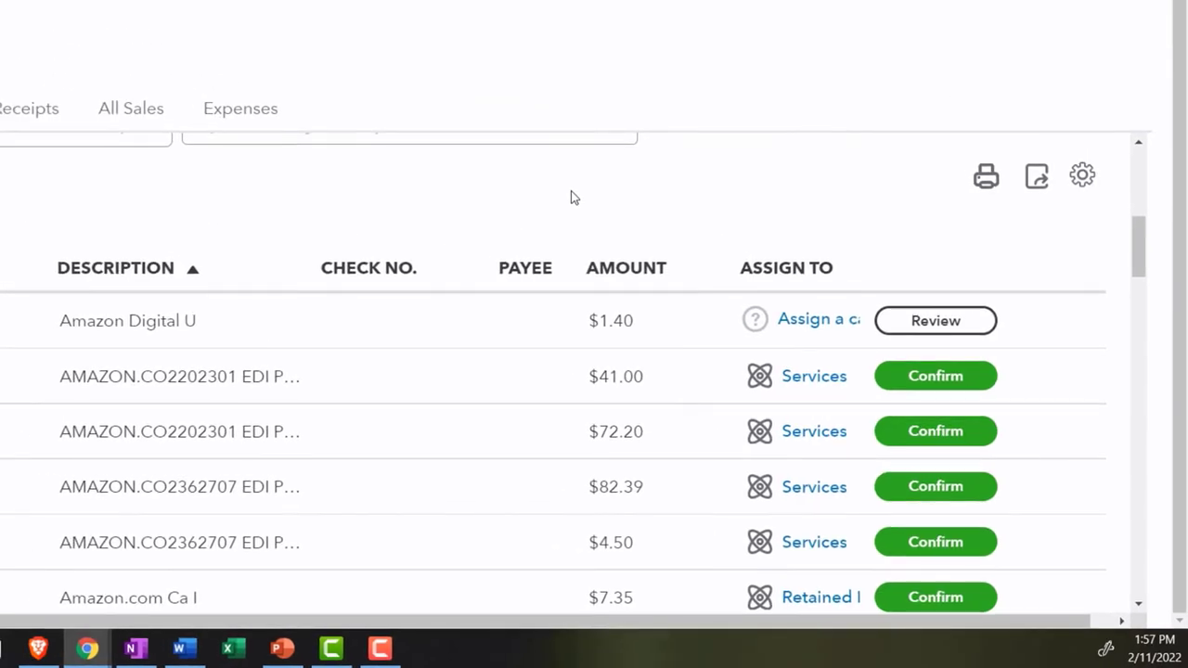
Expand the $1.40 Amazon Digital U transaction, look over its categorization fields, and collapse it
{"action": "left_click", "coordinate": [534, 337]}
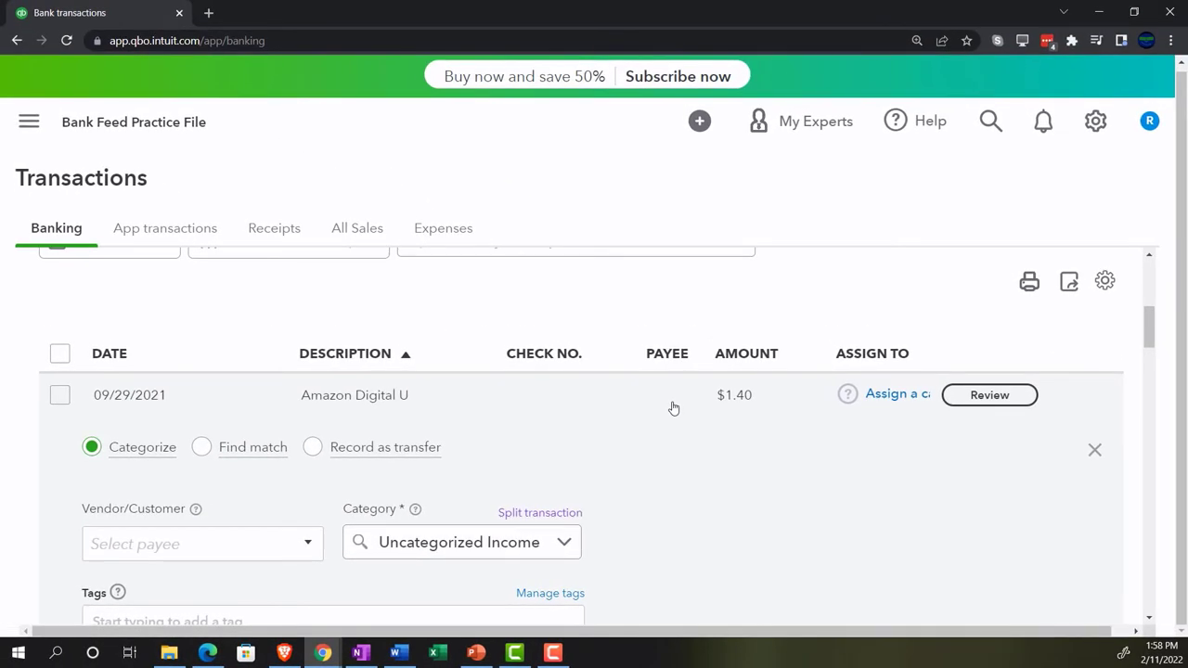
{"action": "left_click", "coordinate": [674, 408]}
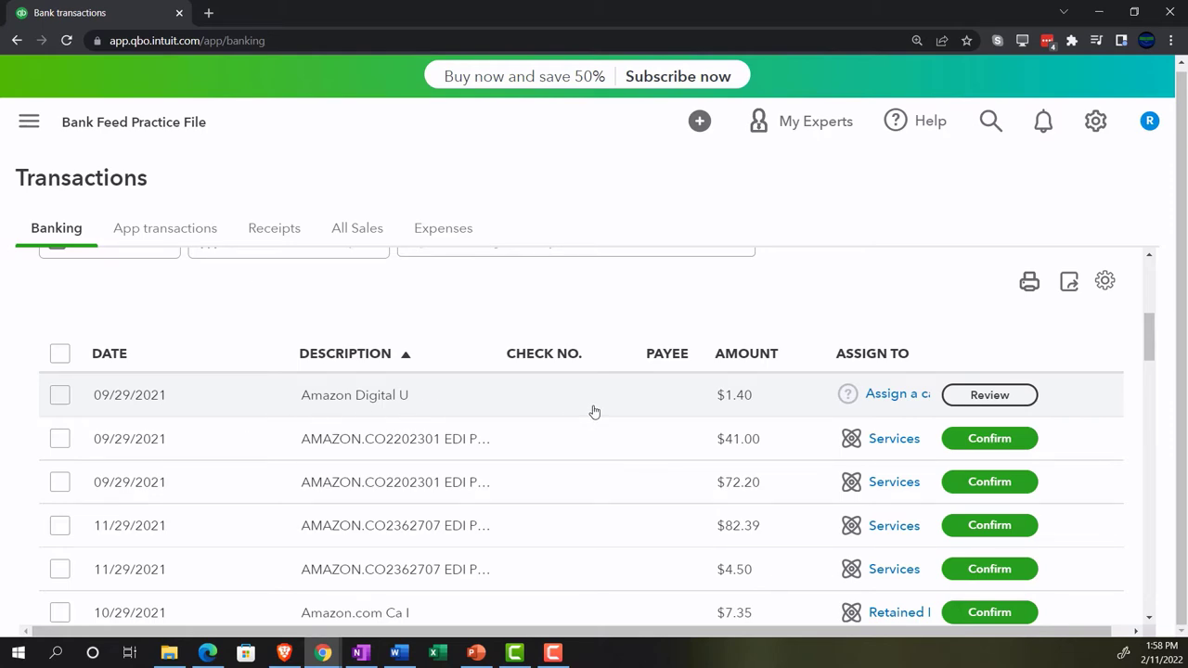
{"action": "left_click", "coordinate": [672, 408]}
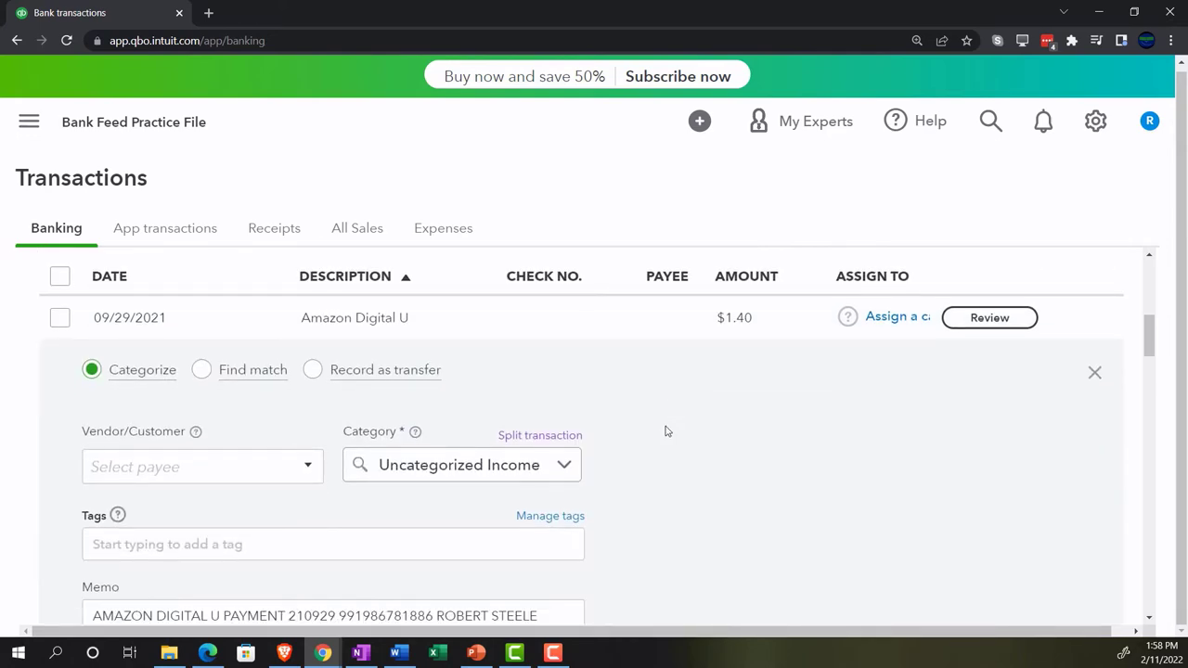
{"action": "scroll", "coordinate": [665, 431], "scroll_direction": "down", "scroll_amount": 1}
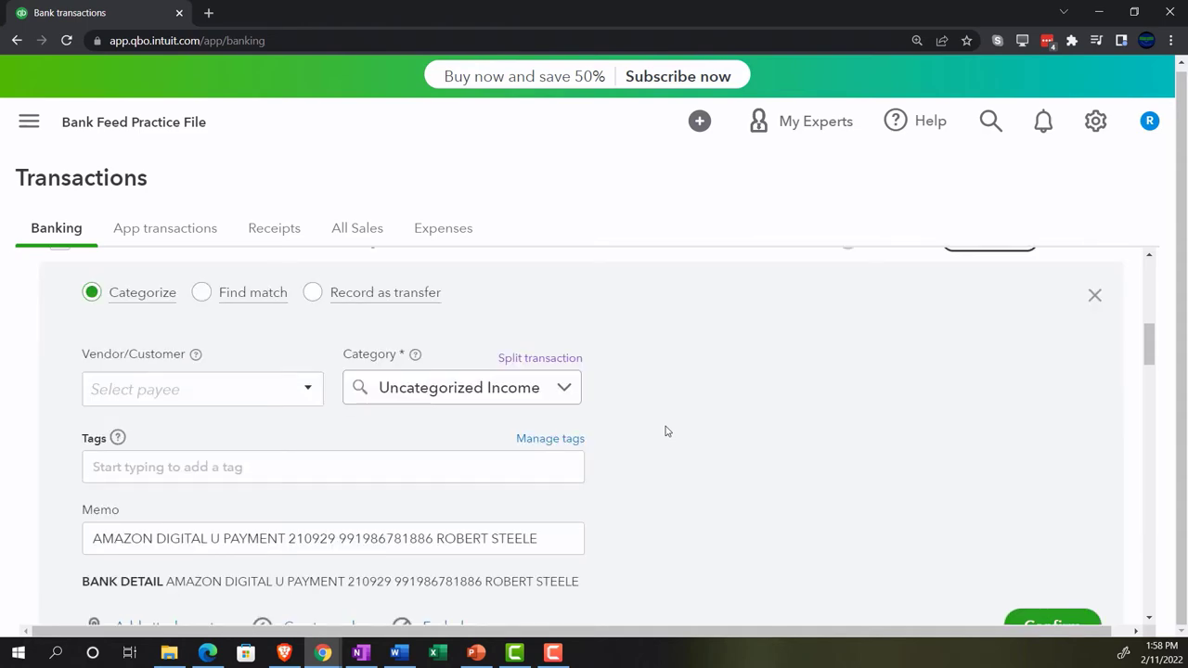
{"action": "scroll", "coordinate": [836, 400], "scroll_direction": "up", "scroll_amount": 1}
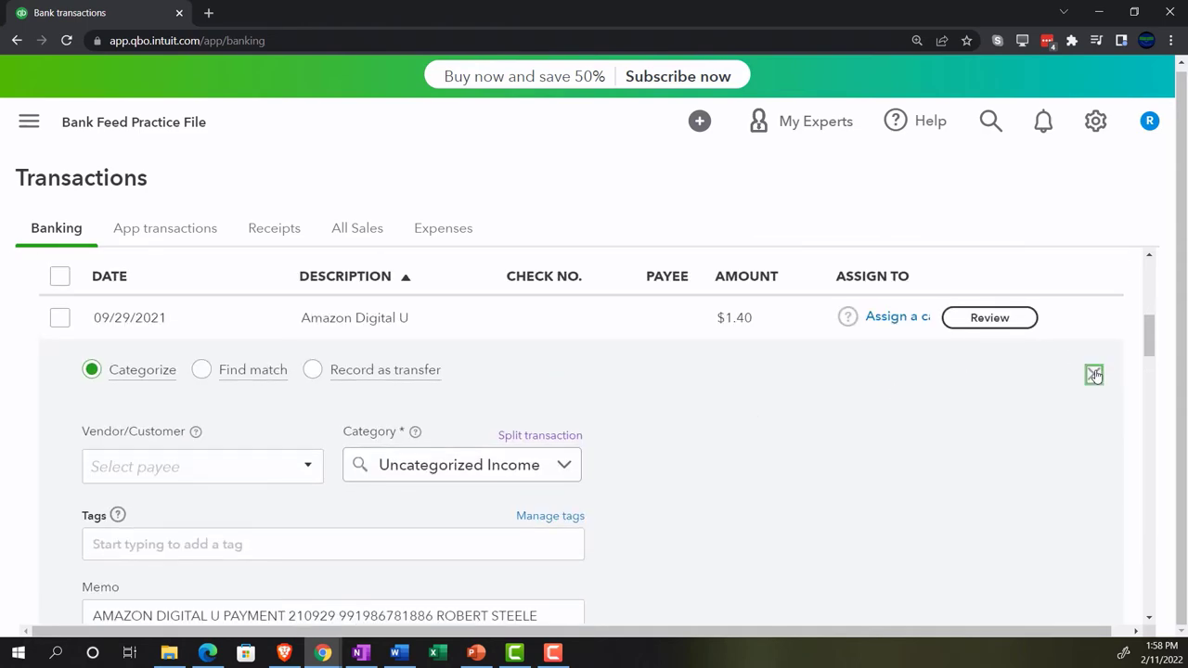
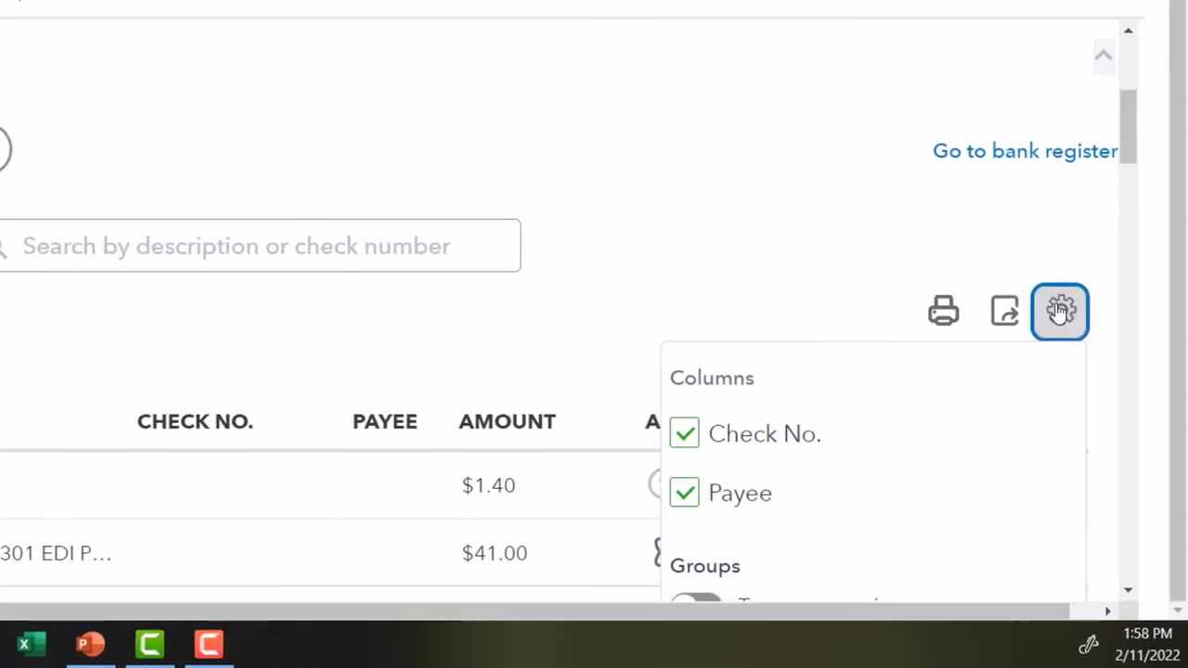
Try grouping the transactions from the table settings, turning grouping on and off again
{"action": "scroll", "coordinate": [911, 357], "scroll_direction": "down", "scroll_amount": 2}
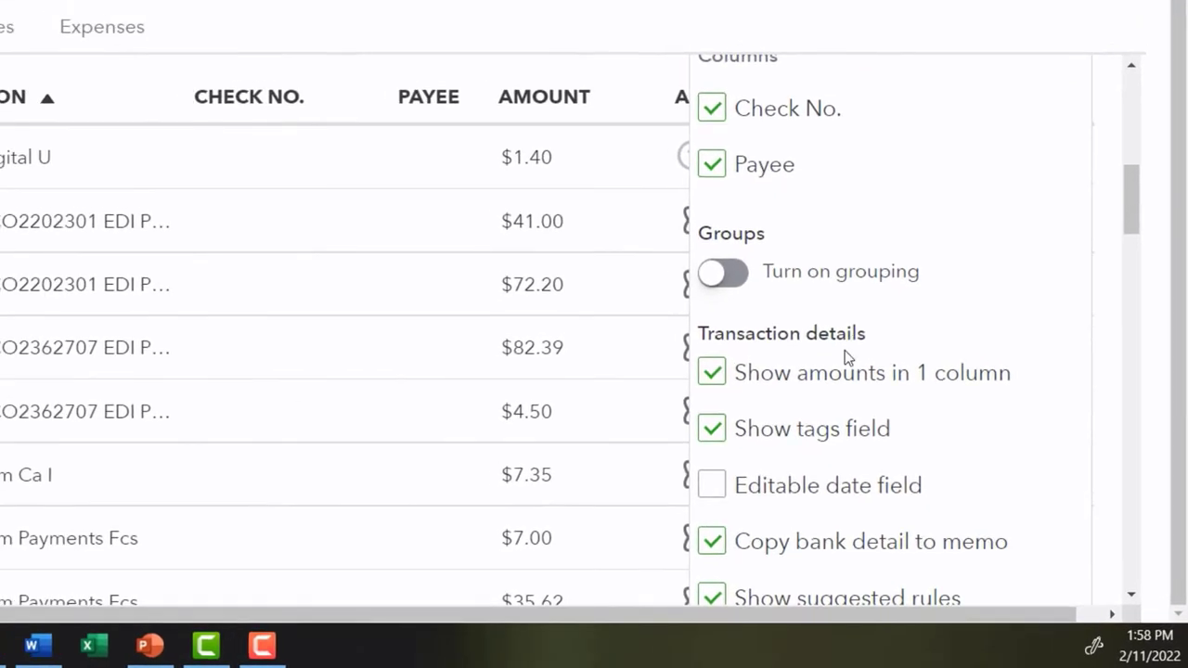
{"action": "left_click", "coordinate": [687, 253]}
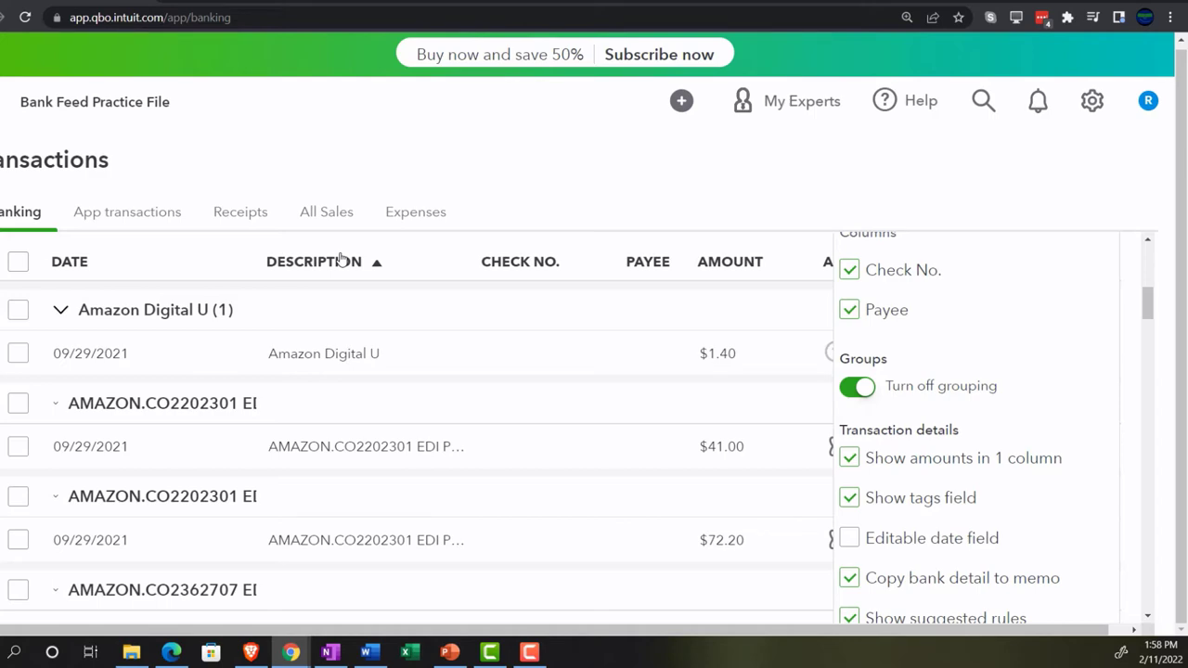
{"action": "left_click", "coordinate": [857, 388]}
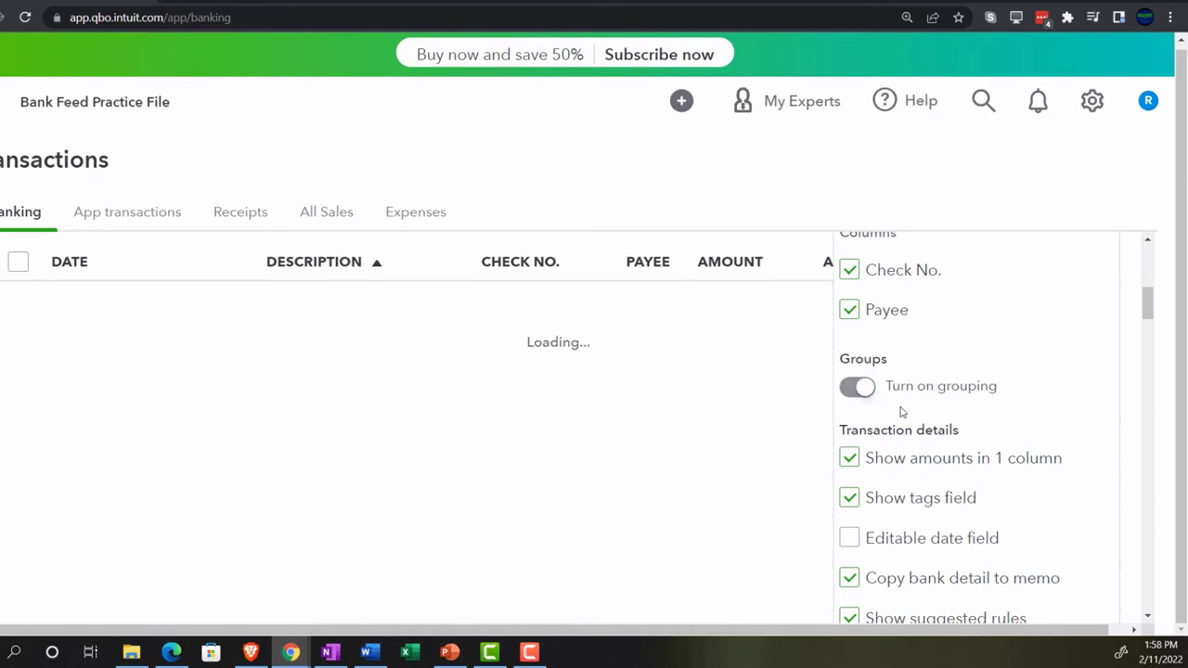
Enable the editable date field and the display of bank details in the table's transaction details settings
{"action": "scroll", "coordinate": [926, 419], "scroll_direction": "down", "scroll_amount": 2}
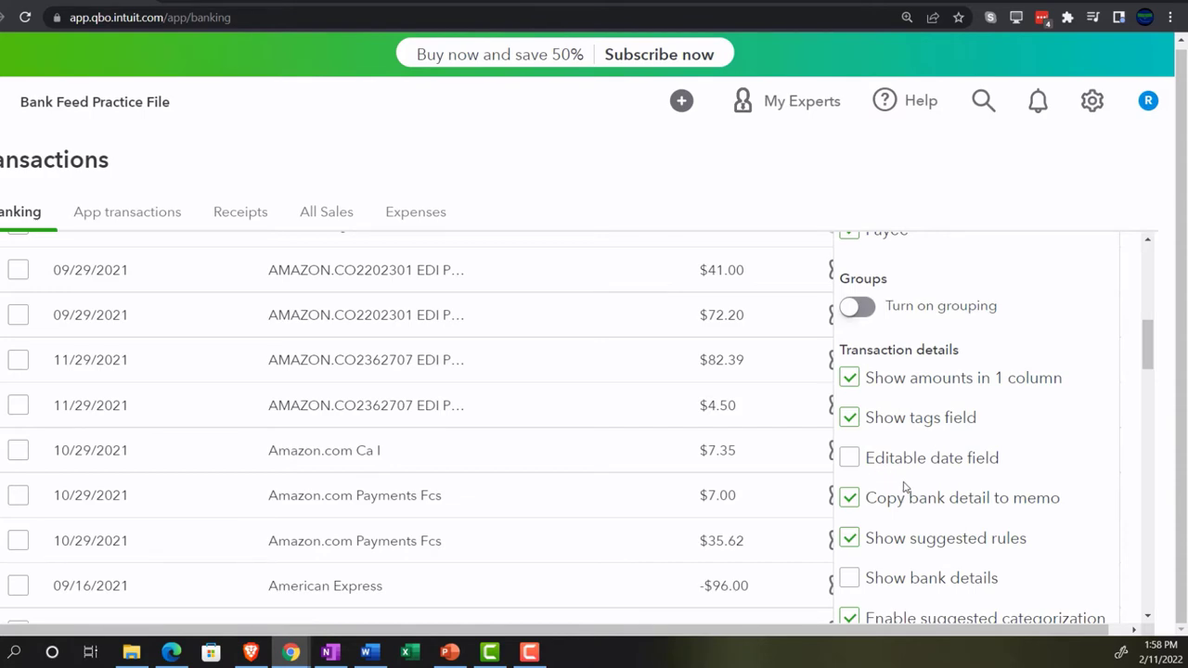
{"action": "scroll", "coordinate": [942, 479], "scroll_direction": "down", "scroll_amount": 1}
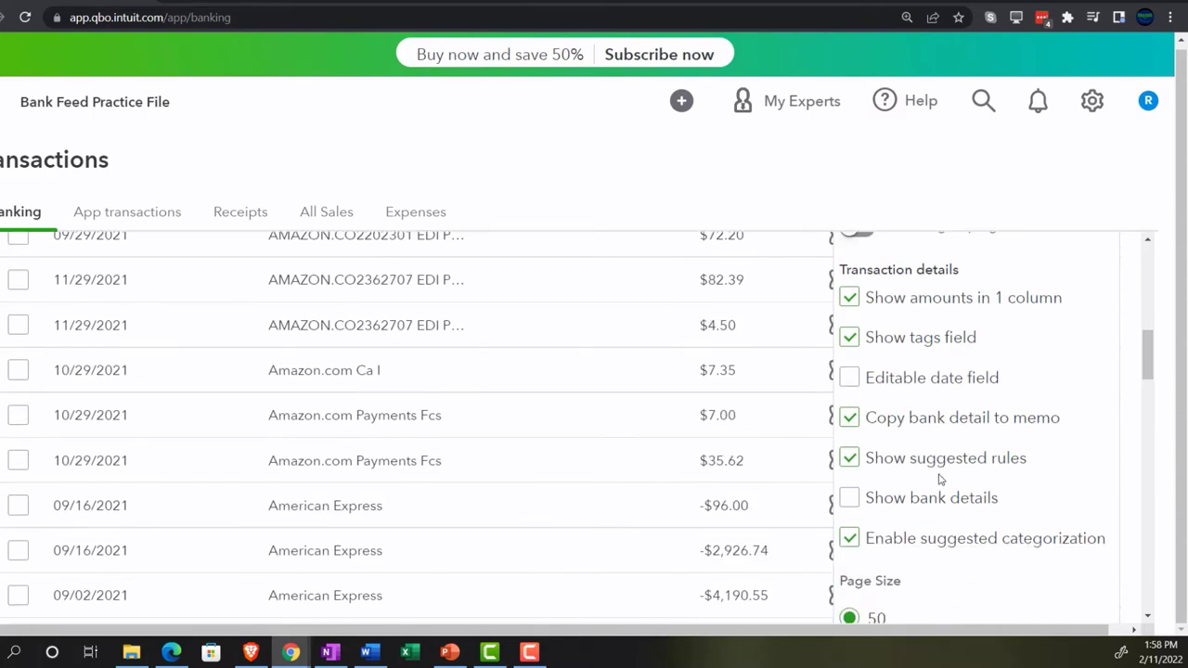
{"action": "left_click", "coordinate": [852, 379]}
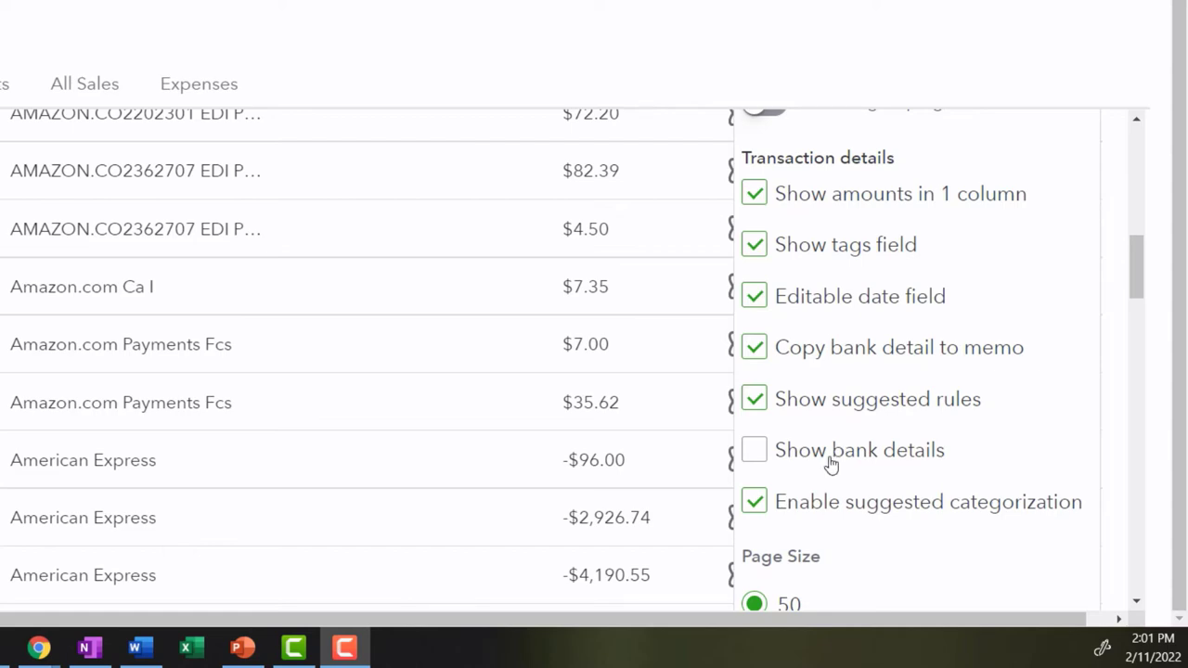
{"action": "left_click", "coordinate": [756, 453]}
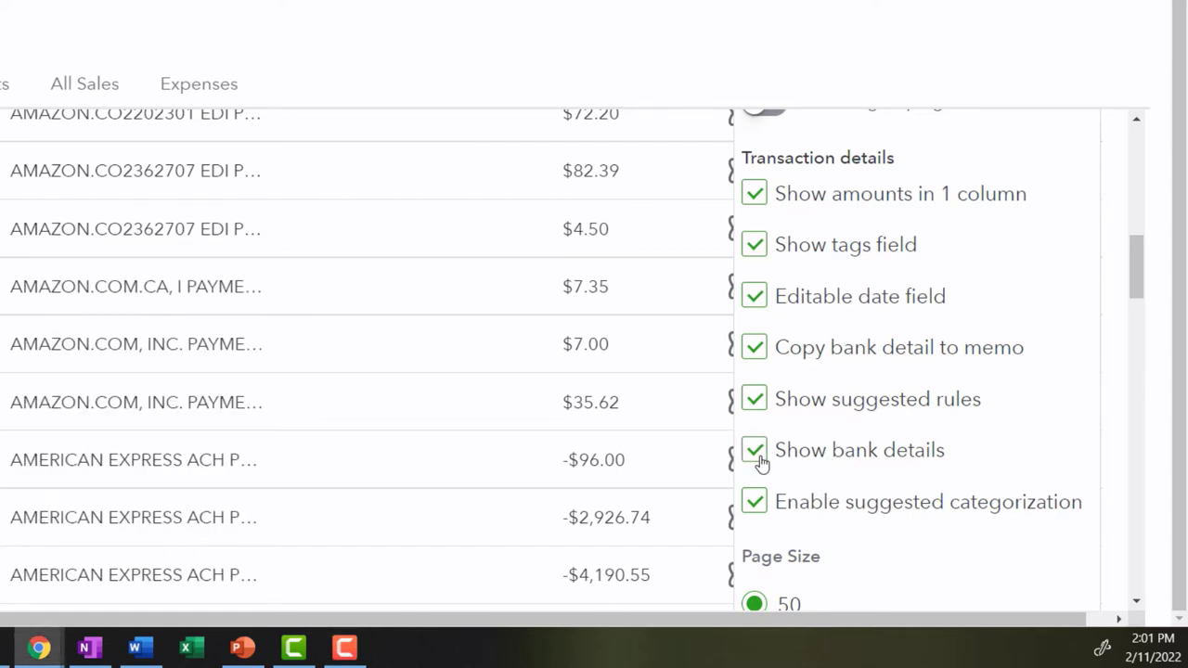
Look over the suggested categorization and page size options and the transactions below, and close the table settings
{"action": "scroll", "coordinate": [836, 489], "scroll_direction": "down", "scroll_amount": 1}
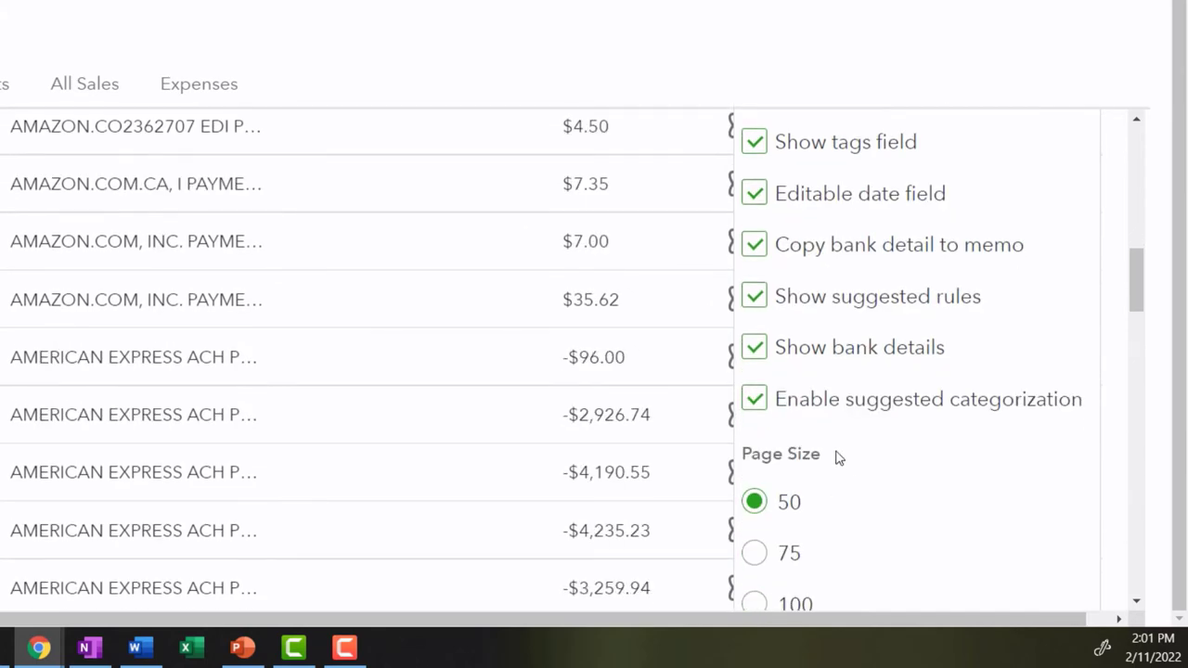
{"action": "scroll", "coordinate": [857, 445], "scroll_direction": "down", "scroll_amount": 1}
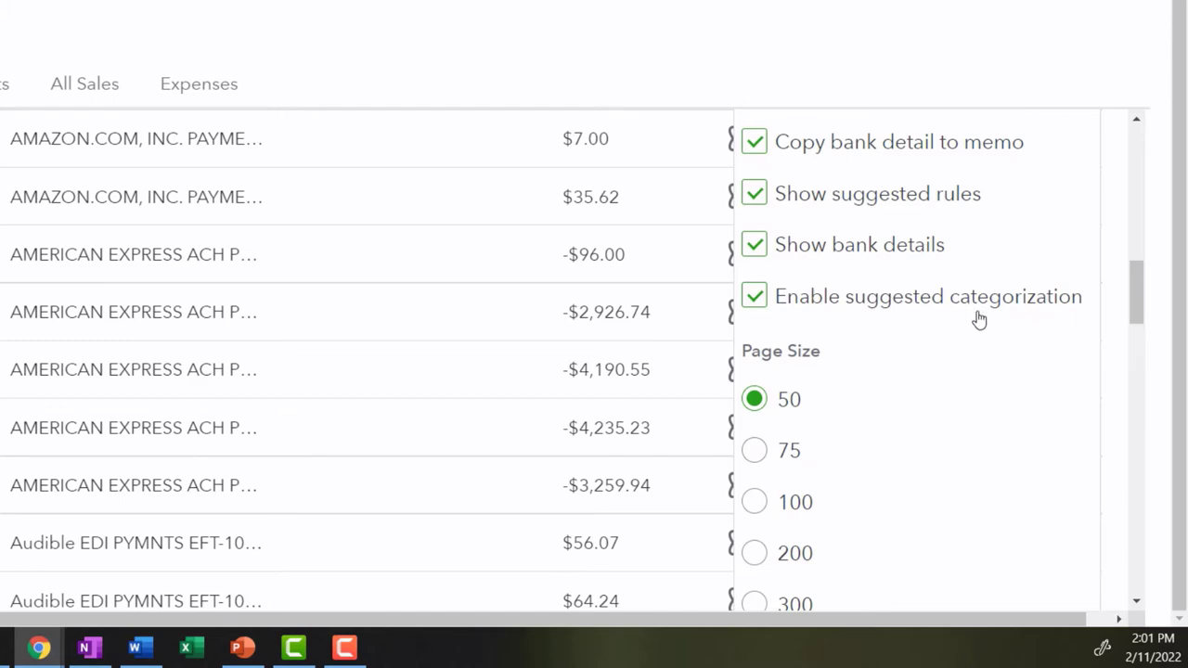
{"action": "scroll", "coordinate": [969, 331], "scroll_direction": "down", "scroll_amount": 1}
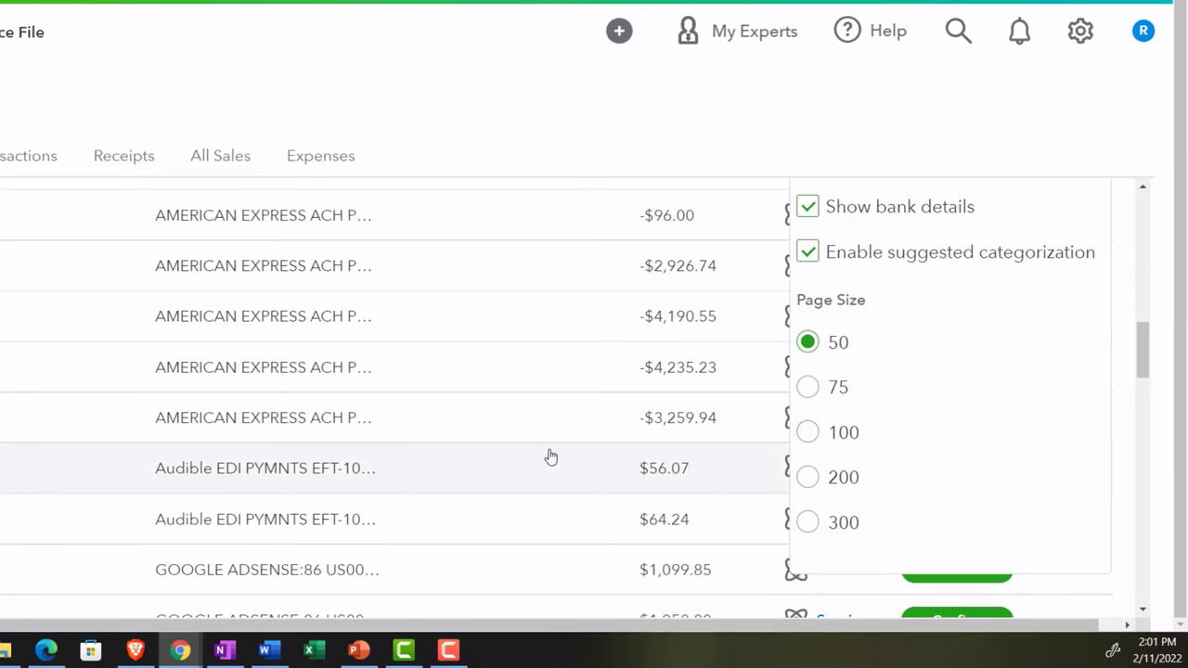
{"action": "scroll", "coordinate": [941, 366], "scroll_direction": "down", "scroll_amount": 4}
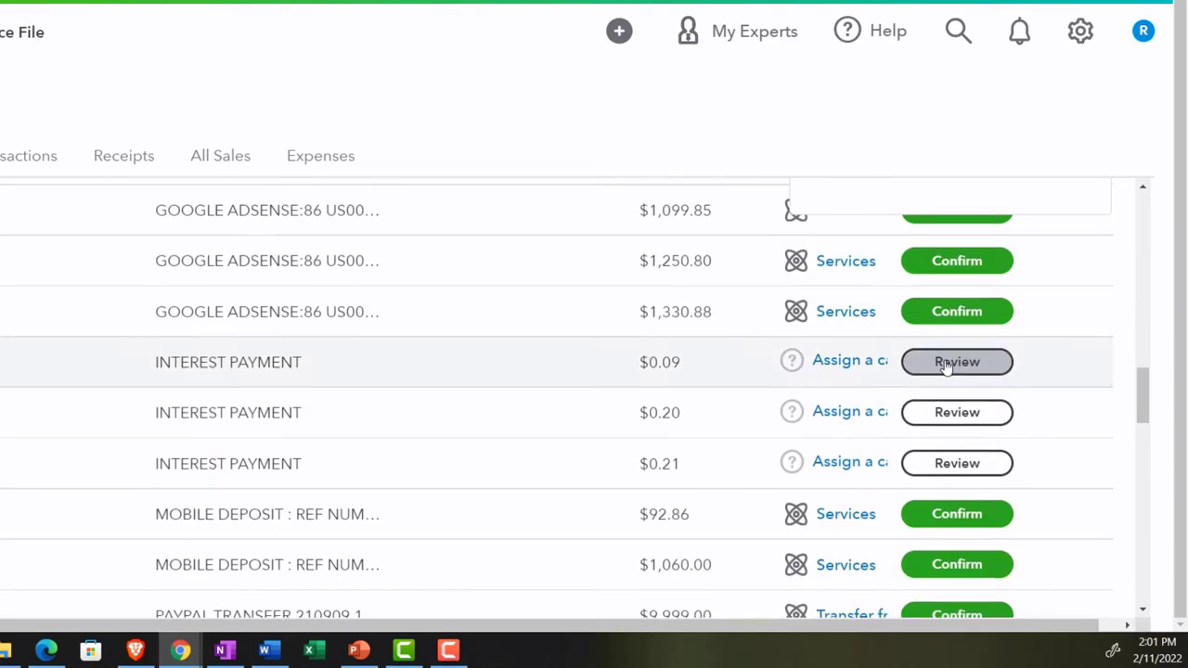
{"action": "scroll", "coordinate": [946, 367], "scroll_direction": "up", "scroll_amount": 5}
{"action": "scroll", "coordinate": [974, 352], "scroll_direction": "up", "scroll_amount": 3}
{"action": "scroll", "coordinate": [1068, 249], "scroll_direction": "up", "scroll_amount": 2}
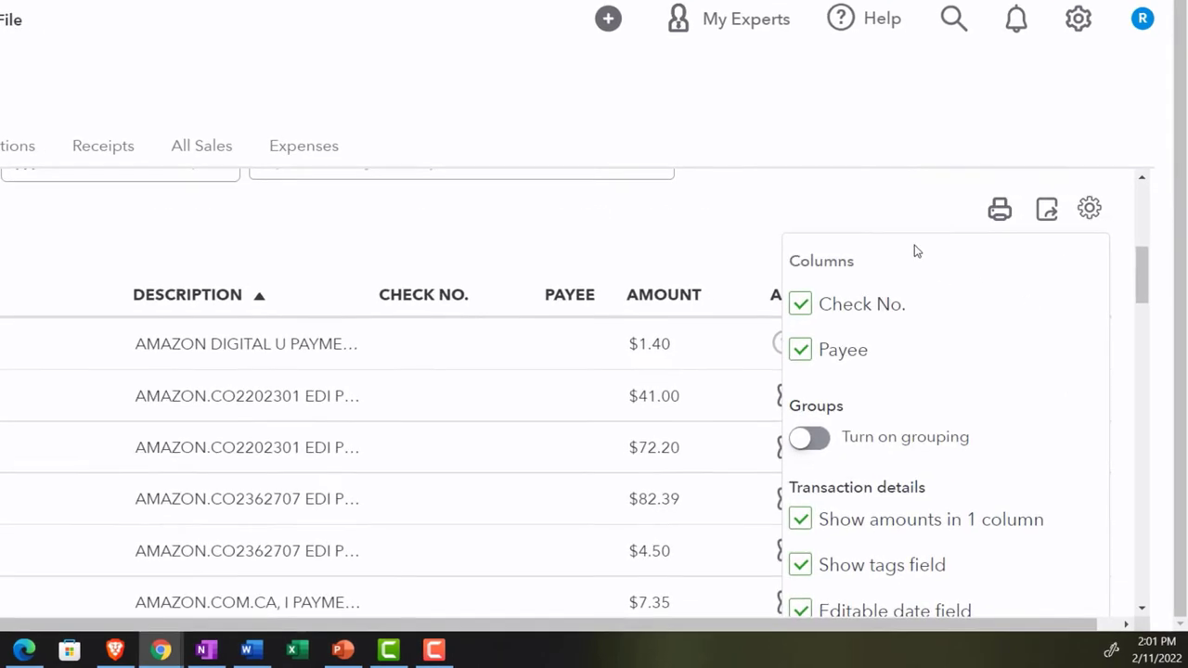
{"action": "left_click", "coordinate": [1089, 208]}
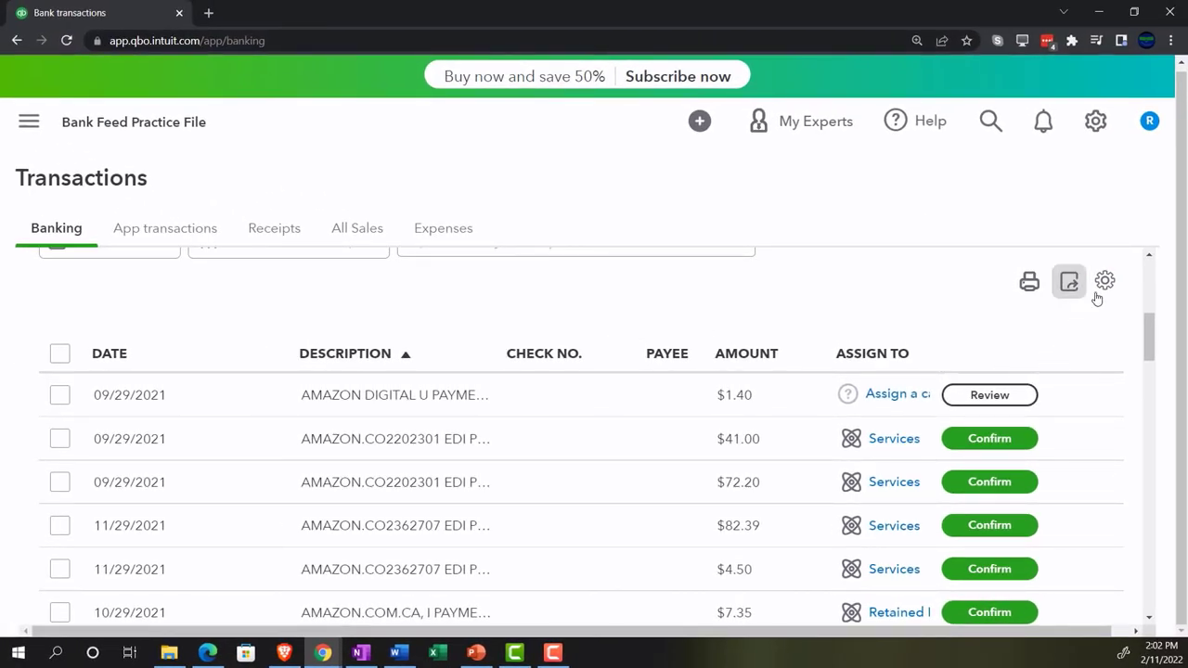
Hide the Check No. and Payee columns, check the remaining table options, and close the table settings
{"action": "left_click", "coordinate": [1099, 259]}
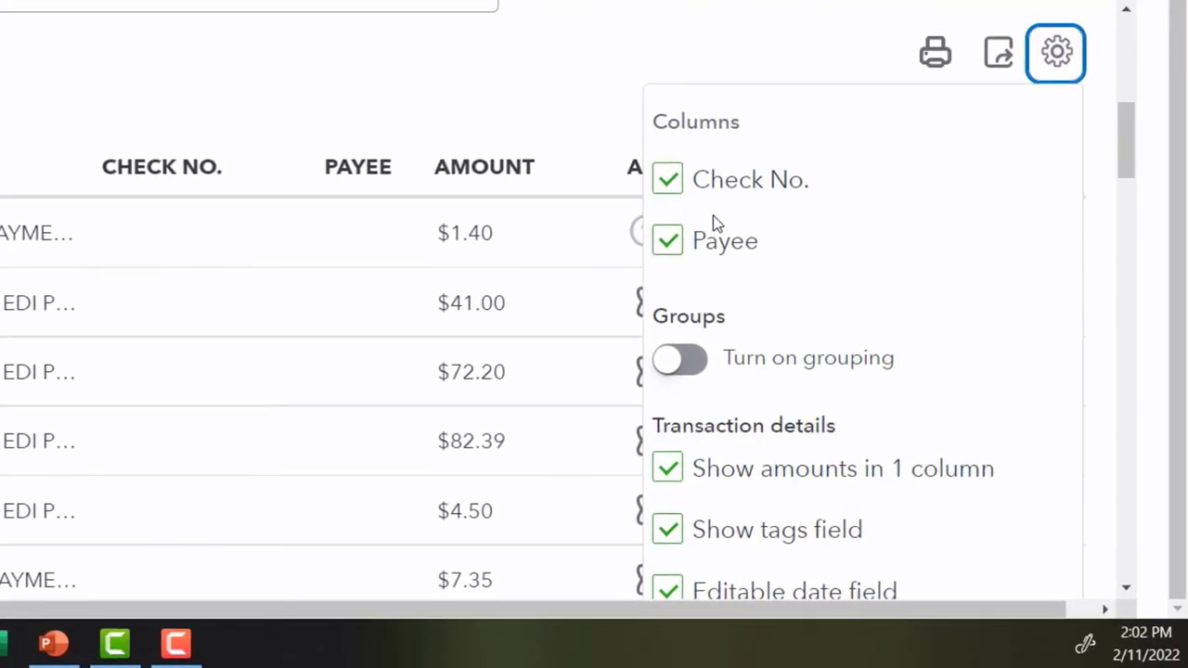
{"action": "left_click", "coordinate": [668, 192]}
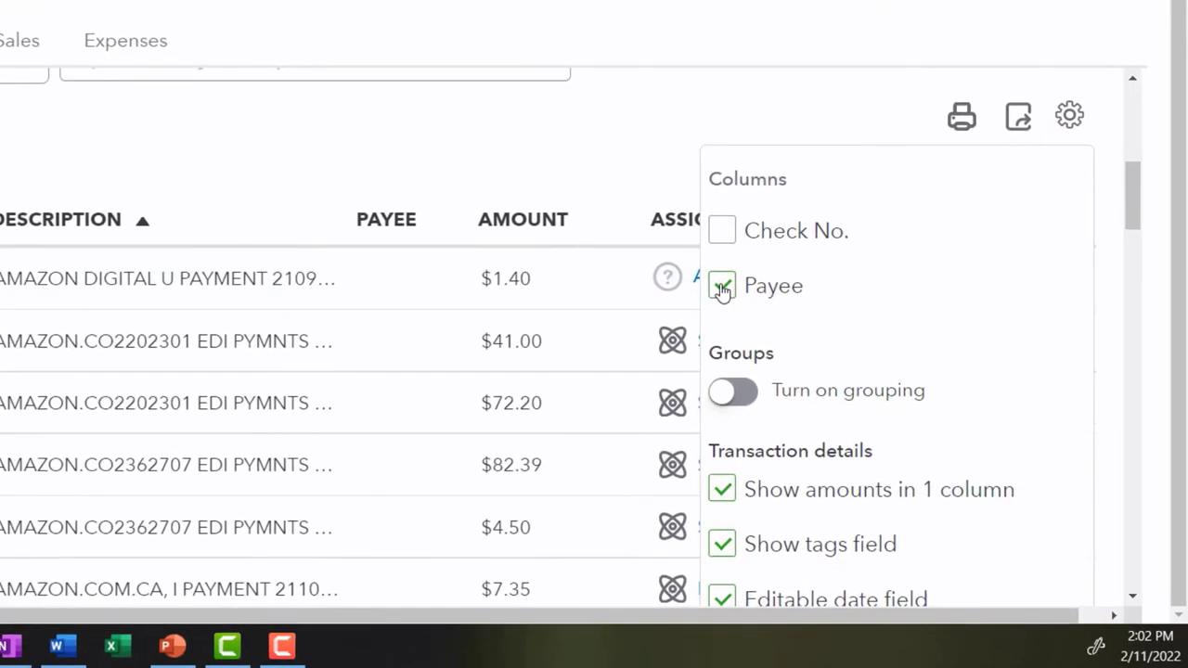
{"action": "left_click", "coordinate": [722, 286]}
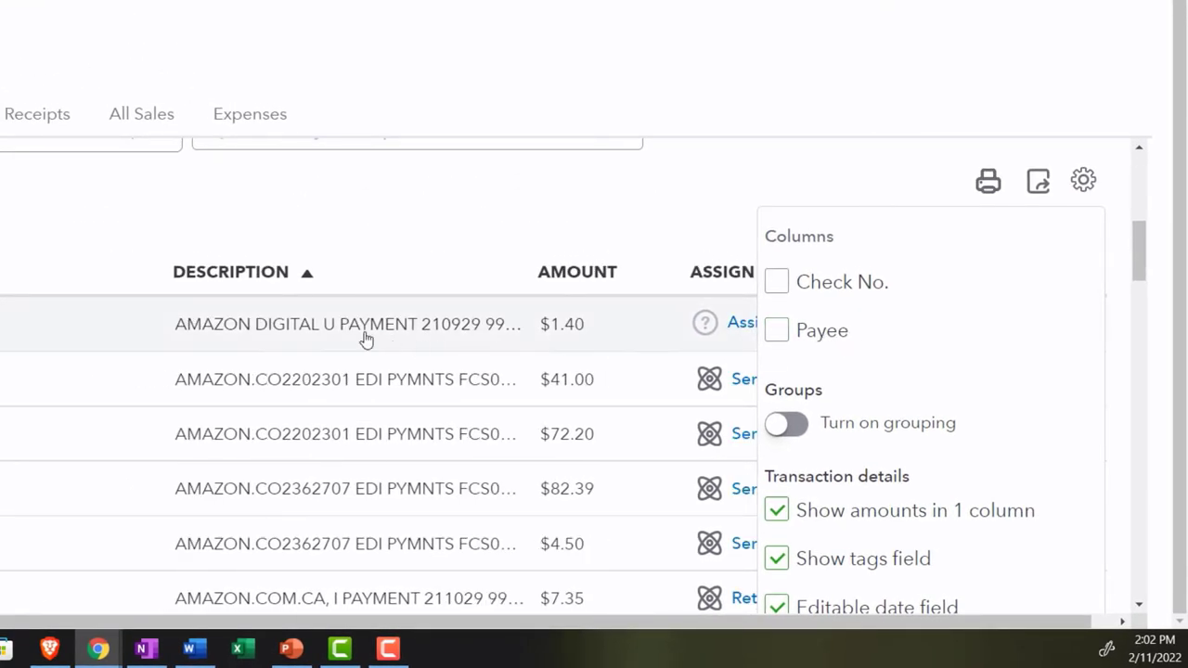
{"action": "scroll", "coordinate": [897, 334], "scroll_direction": "down", "scroll_amount": 1}
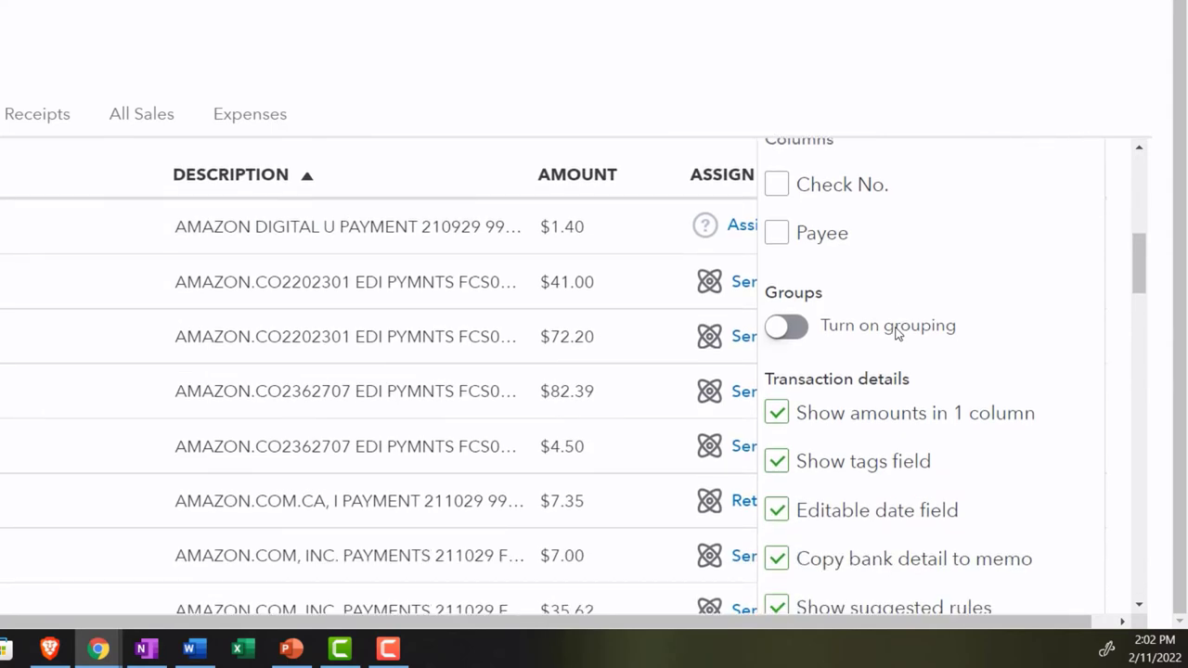
{"action": "scroll", "coordinate": [897, 334], "scroll_direction": "down", "scroll_amount": 2}
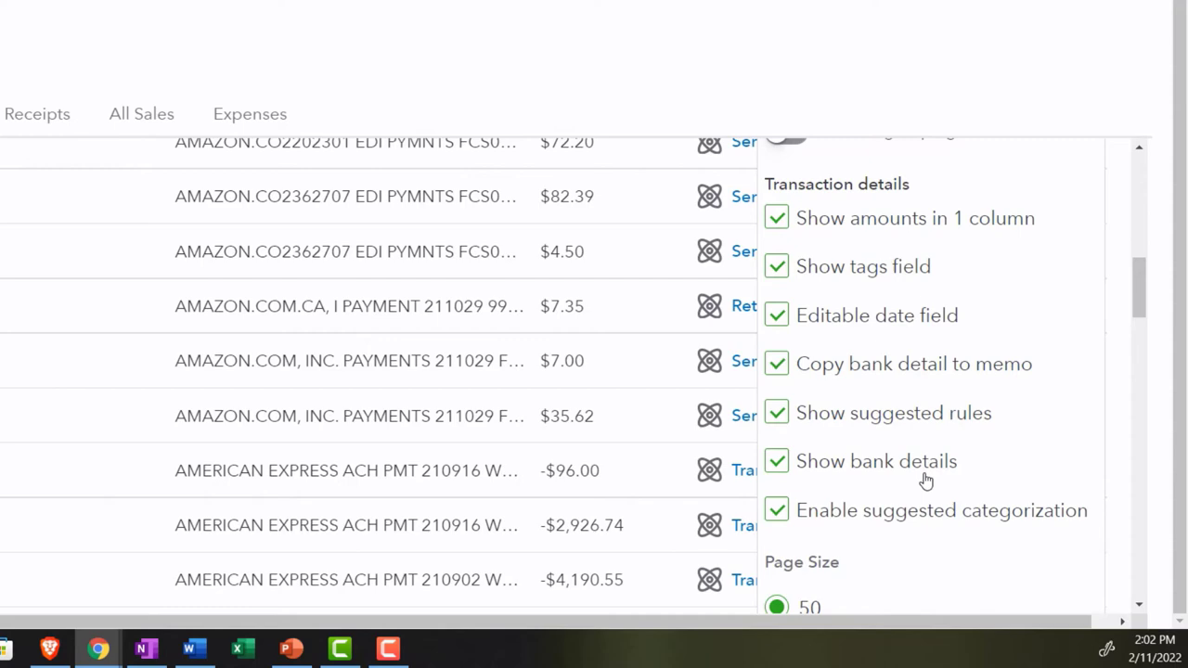
{"action": "scroll", "coordinate": [926, 480], "scroll_direction": "up", "scroll_amount": 3}
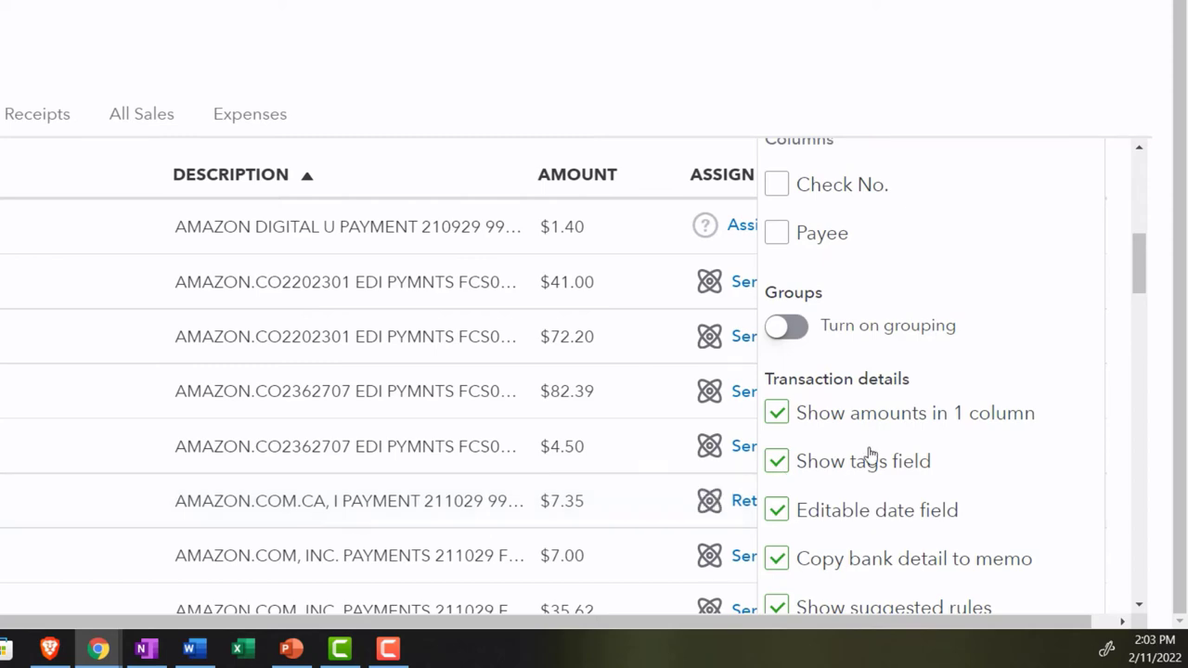
{"action": "scroll", "coordinate": [917, 437], "scroll_direction": "down", "scroll_amount": 3}
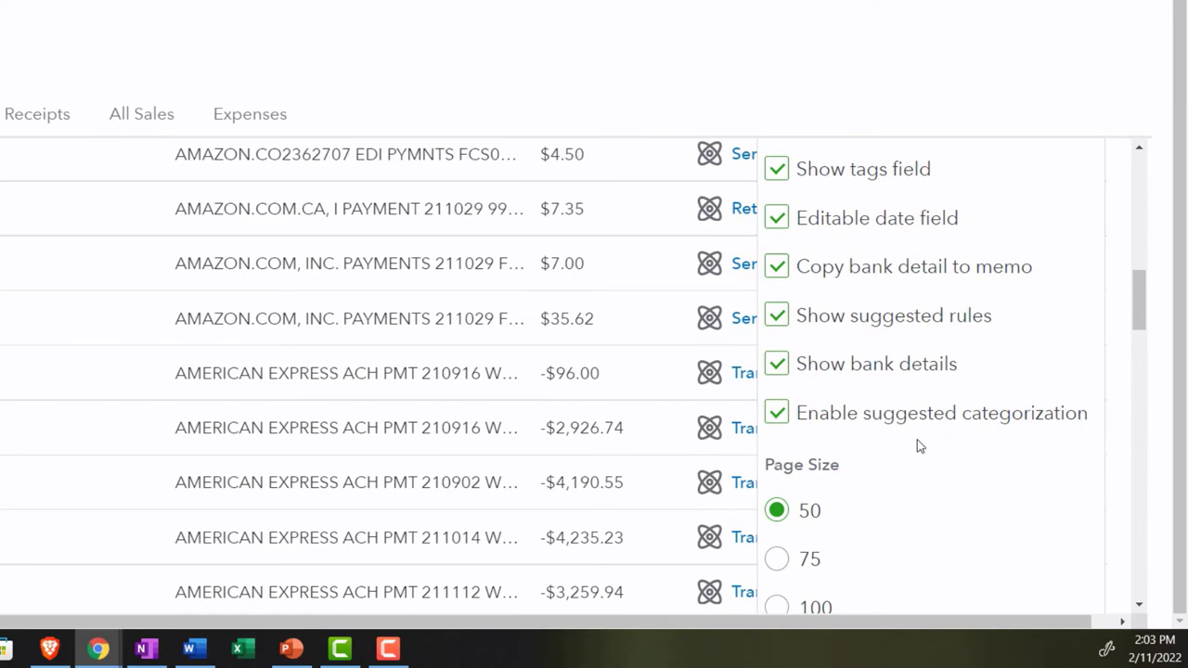
{"action": "scroll", "coordinate": [917, 445], "scroll_direction": "up", "scroll_amount": 6}
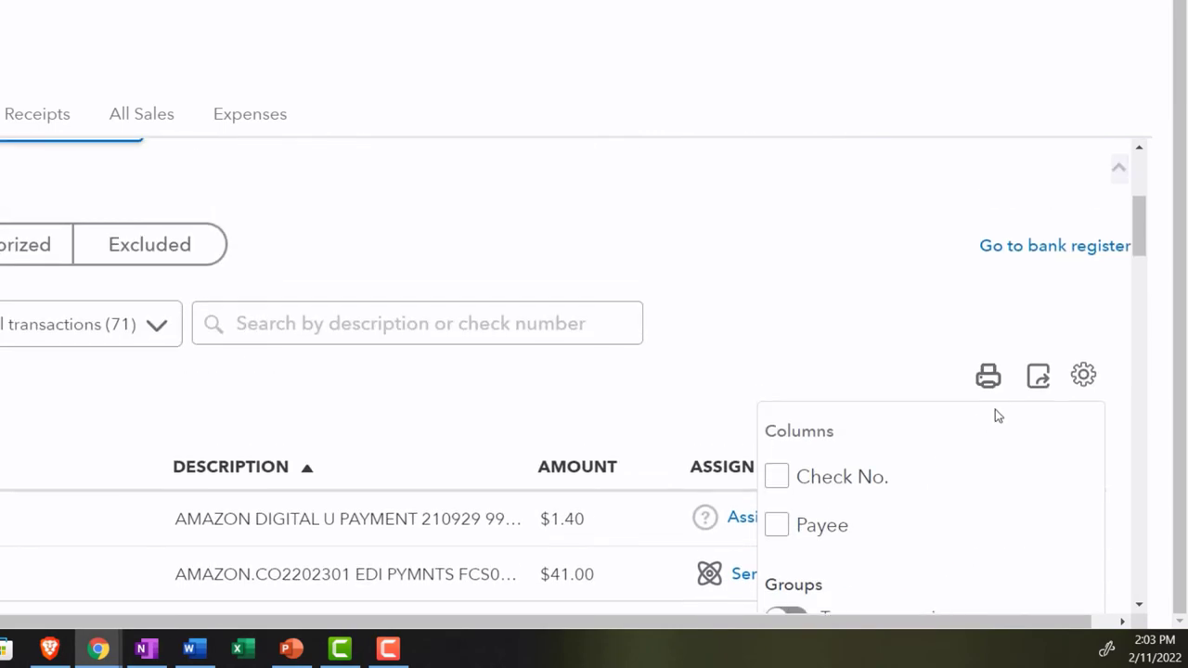
{"action": "left_click", "coordinate": [1081, 376]}
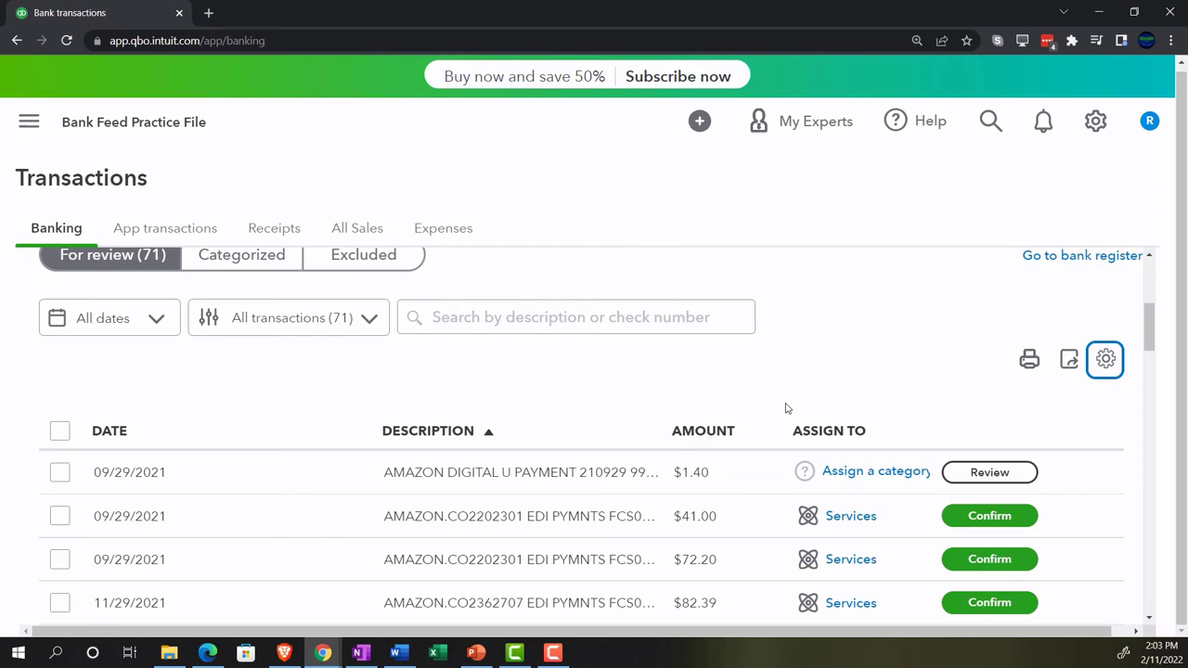
Expand the $1.40 Amazon Digital U transaction and examine its date, payee, category, tags and memo fields
{"action": "scroll", "coordinate": [786, 409], "scroll_direction": "down", "scroll_amount": 1}
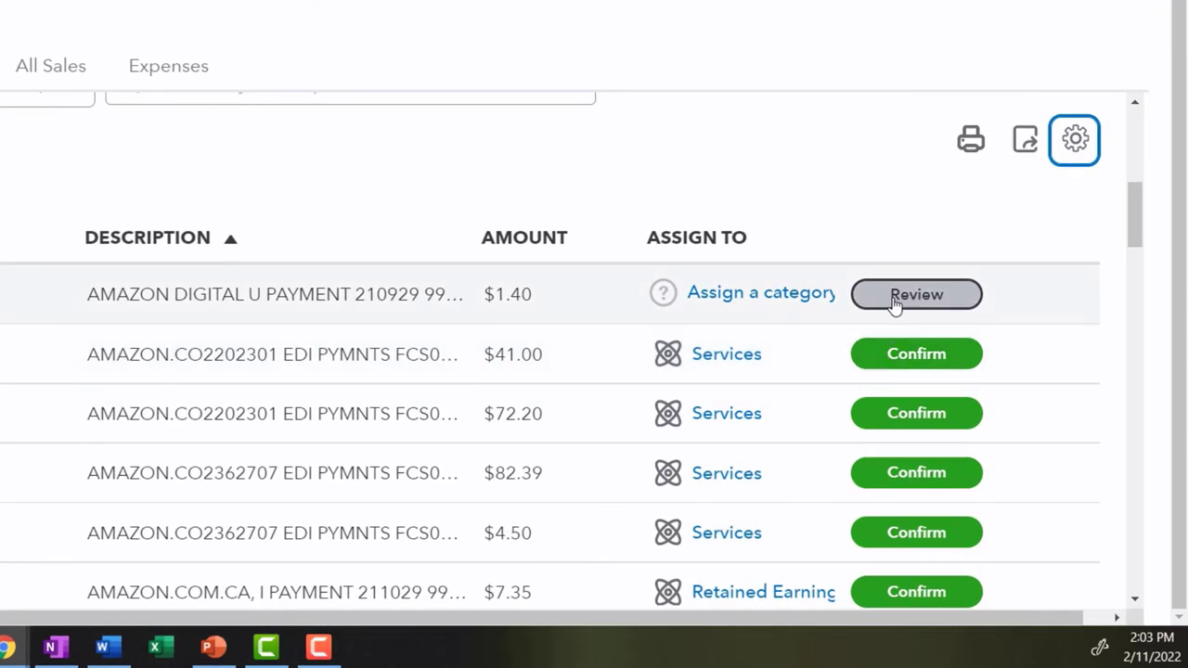
{"action": "left_click", "coordinate": [239, 298]}
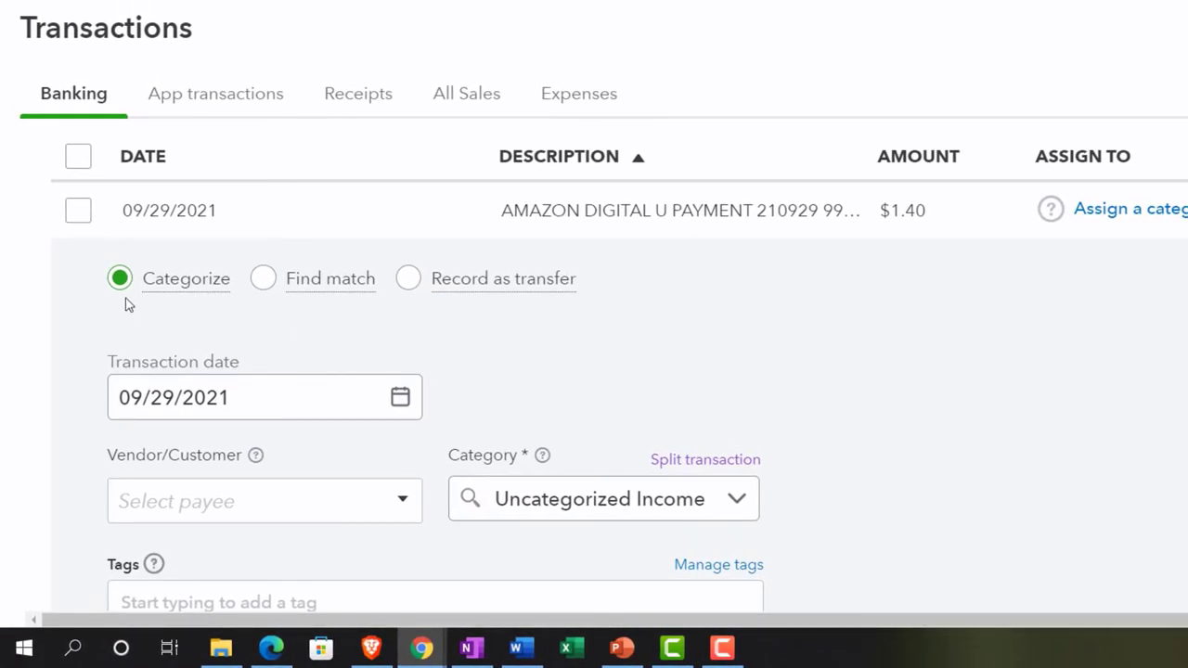
{"action": "scroll", "coordinate": [100, 319], "scroll_direction": "down", "scroll_amount": 1}
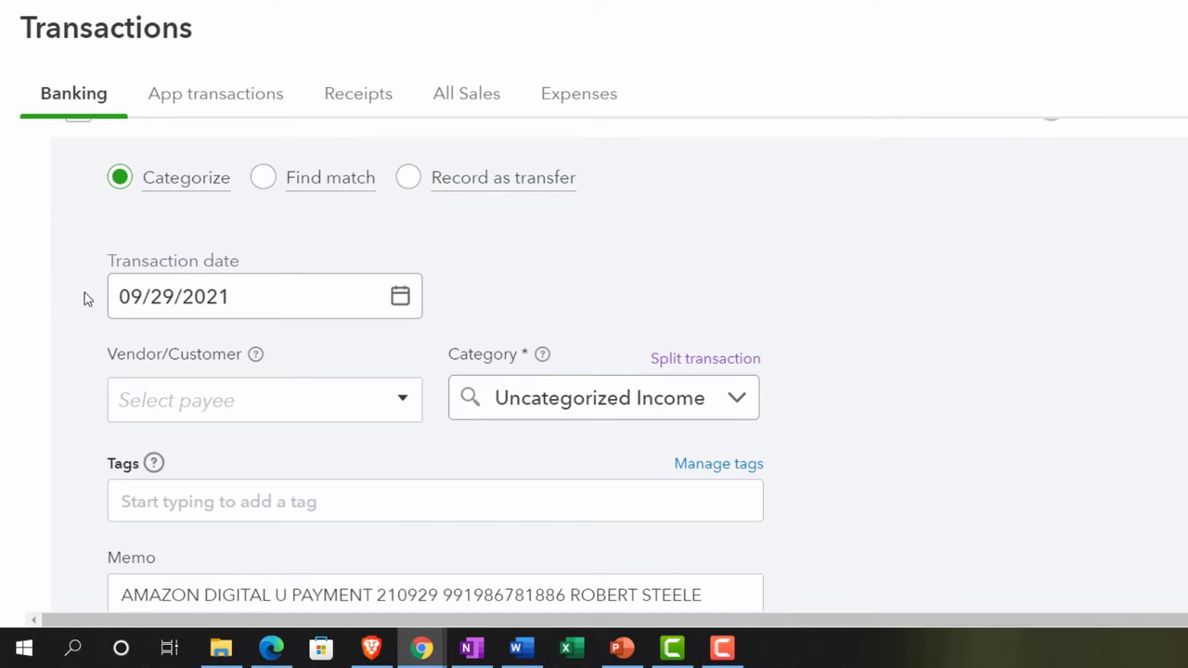
{"action": "scroll", "coordinate": [84, 293], "scroll_direction": "down", "scroll_amount": 1}
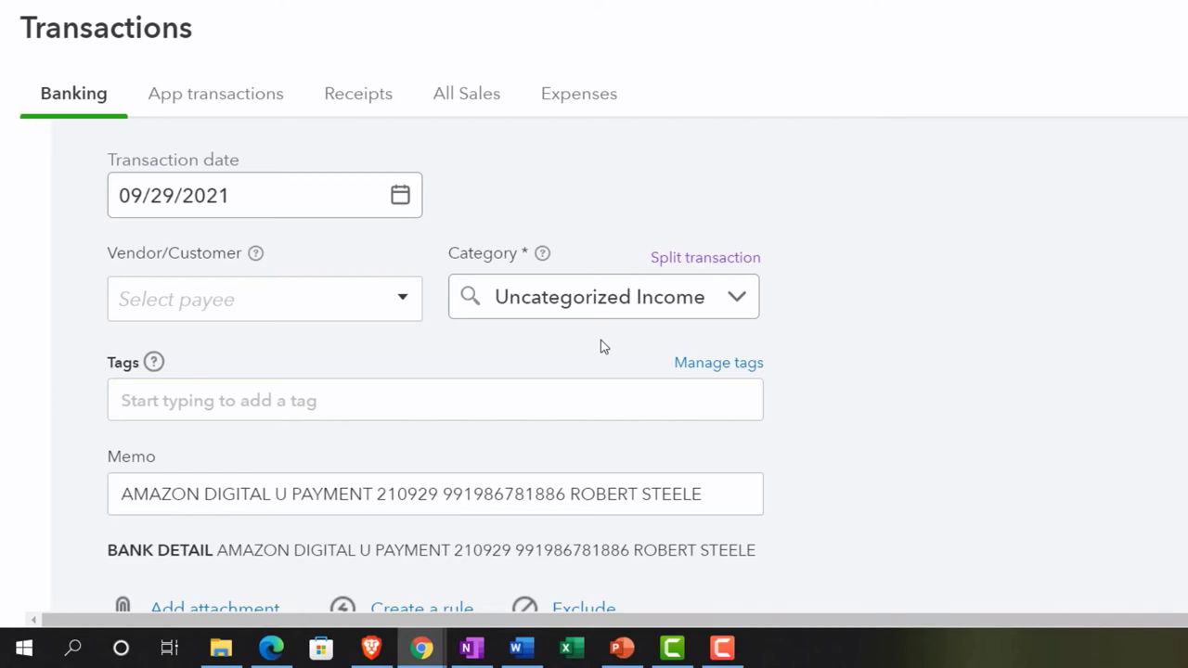
Review the expanded transaction's attachment, rule and exclude options, open Find match to inspect the matching criteria, and close the match window
{"action": "scroll", "coordinate": [601, 347], "scroll_direction": "down", "scroll_amount": 1}
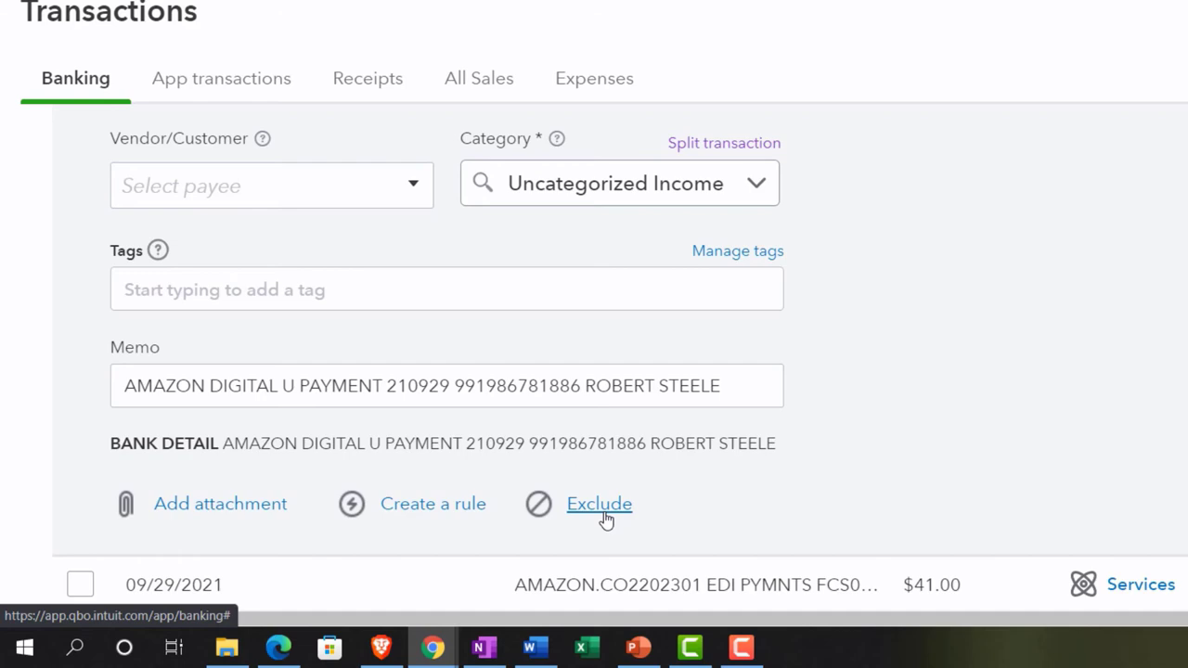
{"action": "scroll", "coordinate": [605, 520], "scroll_direction": "up", "scroll_amount": 3}
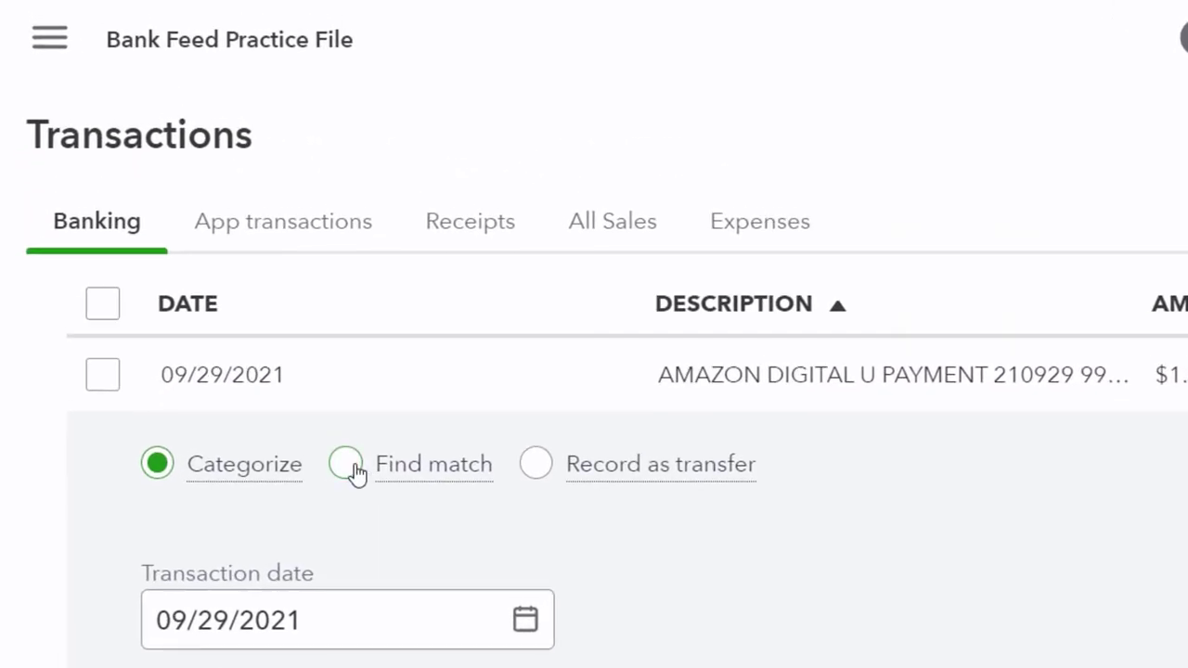
{"action": "left_click", "coordinate": [353, 467]}
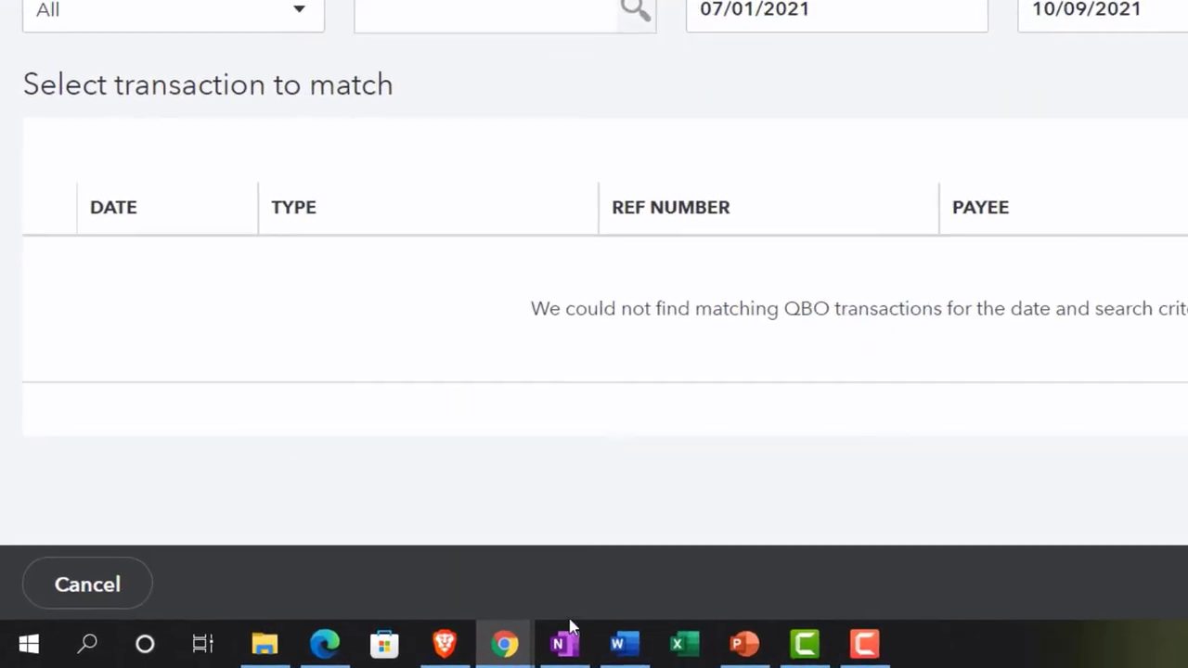
{"action": "left_click", "coordinate": [362, 652]}
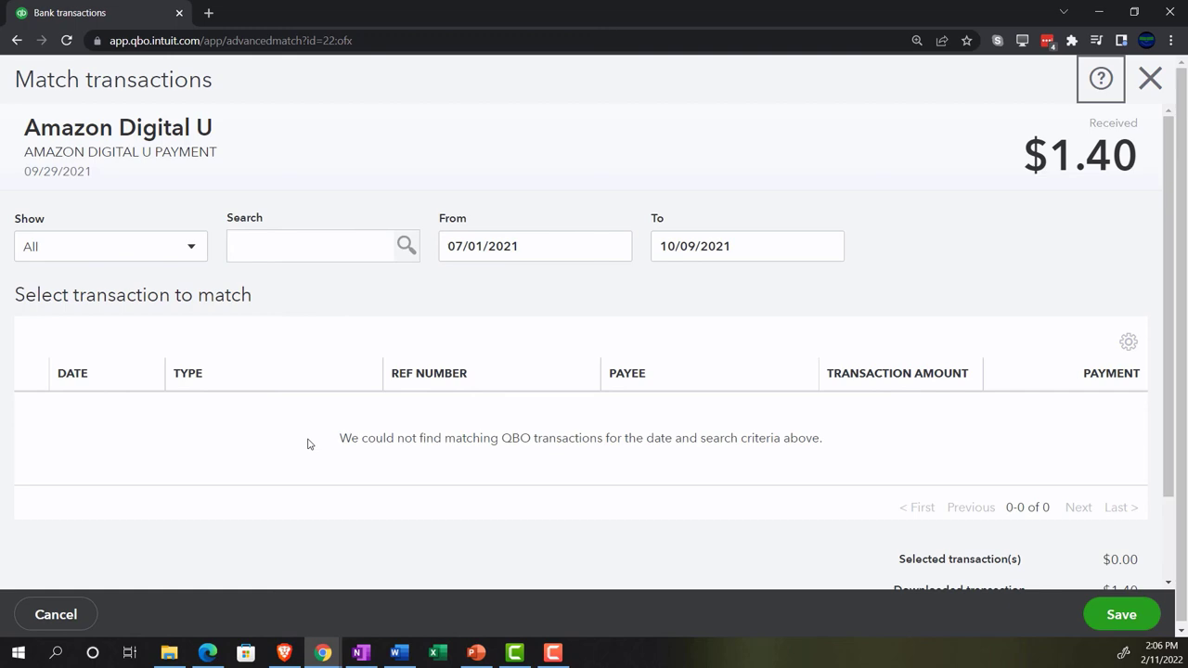
{"action": "left_click", "coordinate": [1151, 82]}
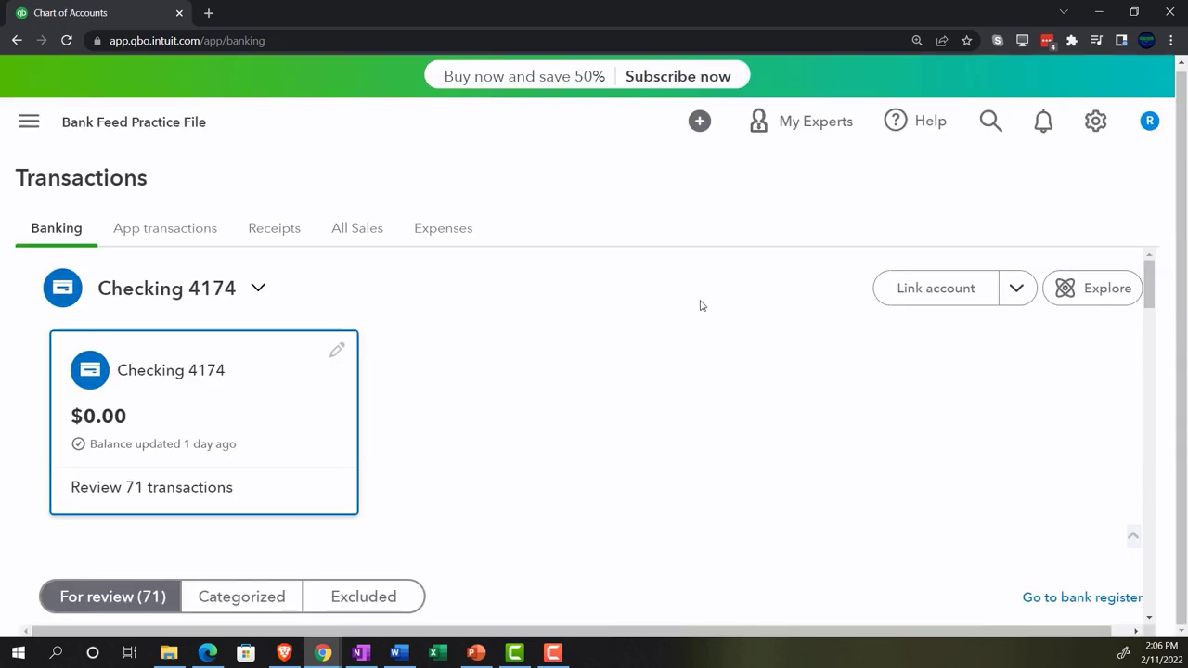
Expand the $1.40 Amazon Digital U transaction again, set it to Record as transfer, review the transfer fields, and collapse it
{"action": "scroll", "coordinate": [536, 479], "scroll_direction": "down", "scroll_amount": 3}
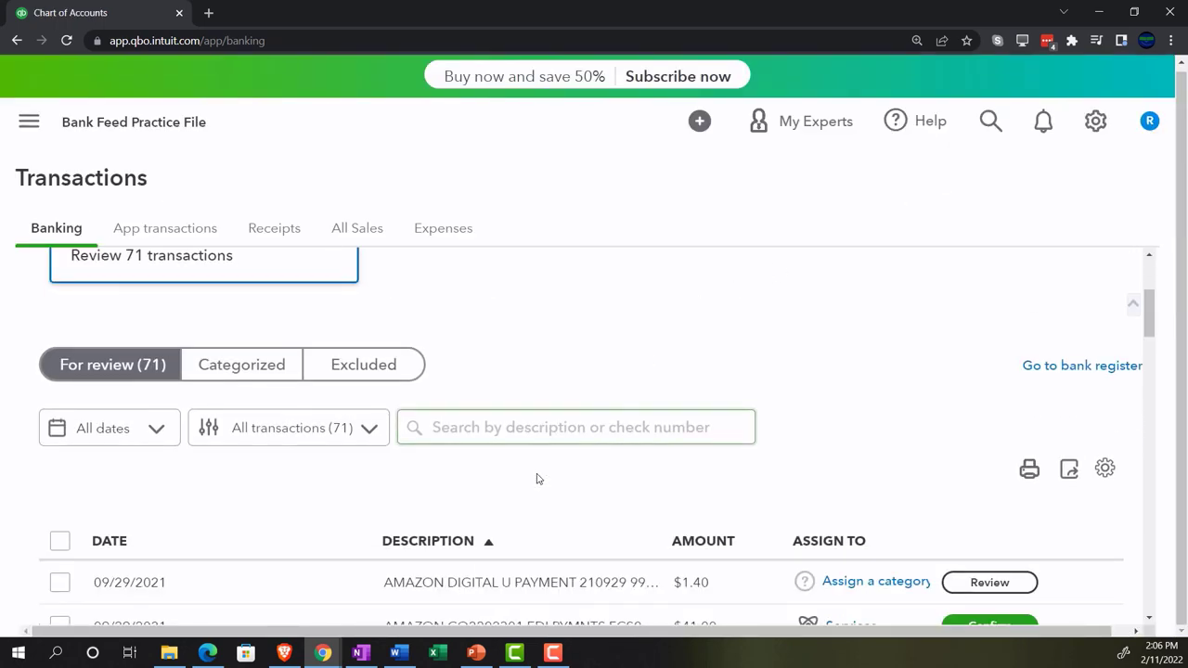
{"action": "scroll", "coordinate": [536, 479], "scroll_direction": "down", "scroll_amount": 2}
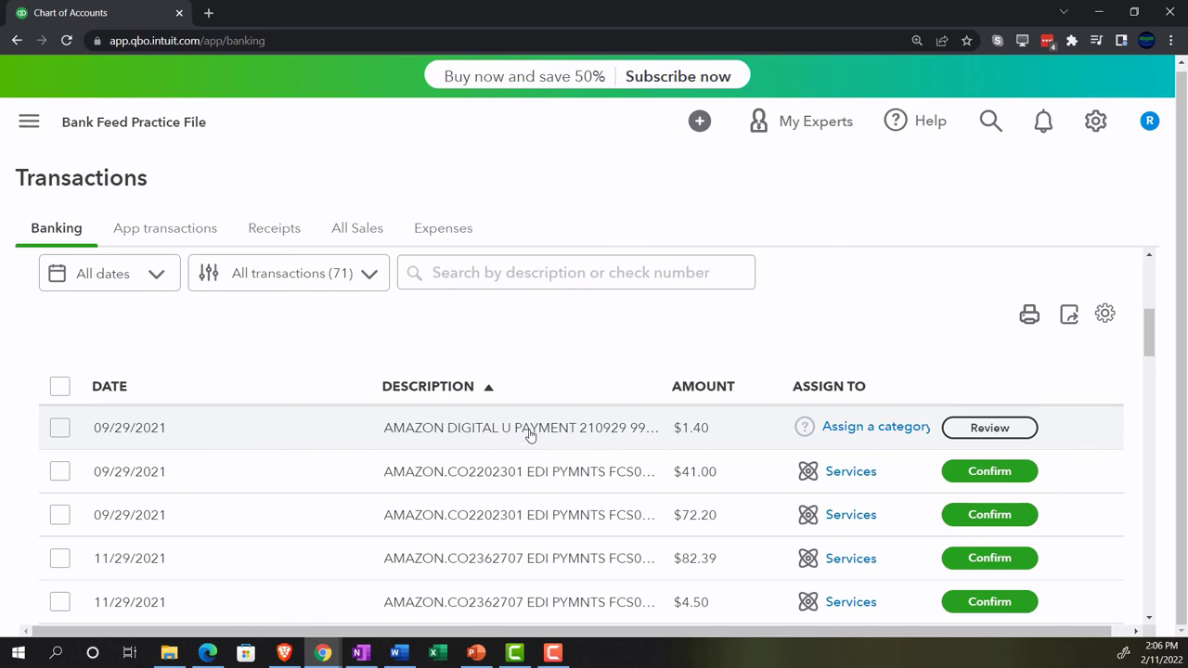
{"action": "left_click", "coordinate": [529, 434]}
{"action": "scroll", "coordinate": [327, 476], "scroll_direction": "down", "scroll_amount": 1}
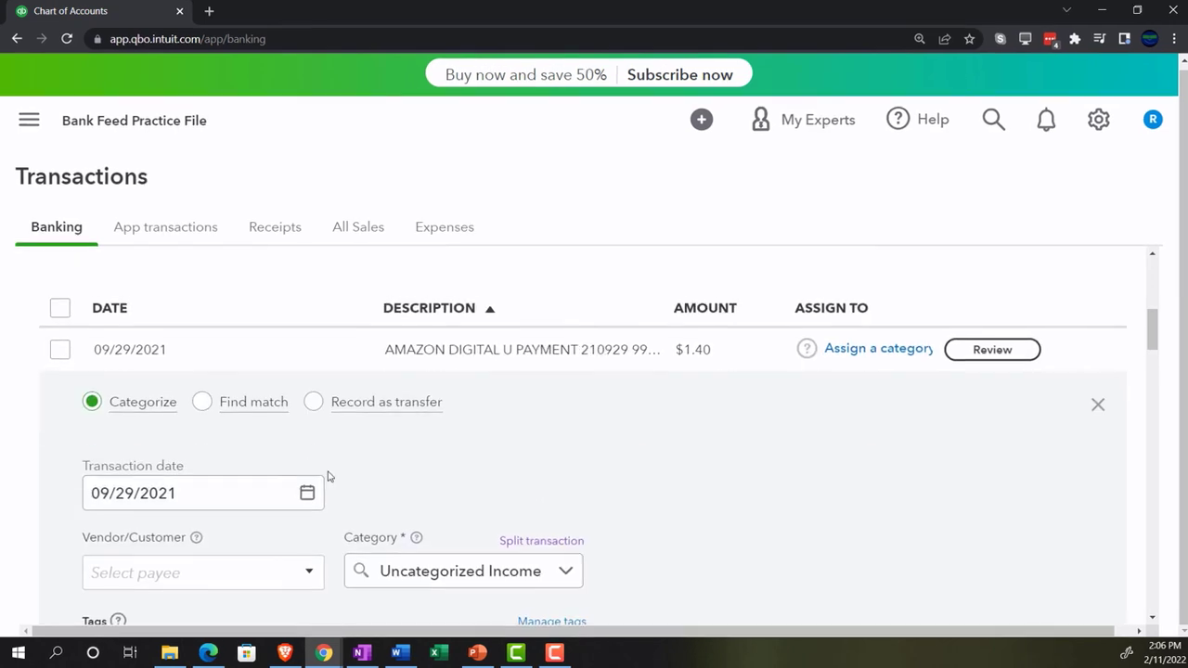
{"action": "left_click", "coordinate": [313, 401]}
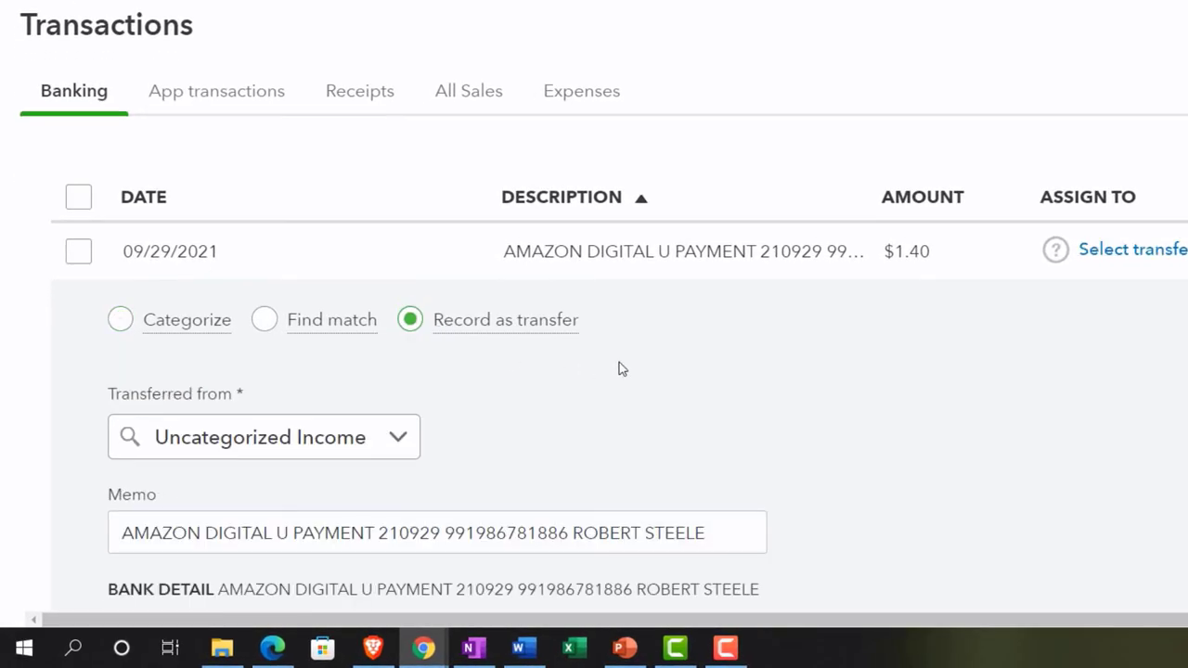
{"action": "scroll", "coordinate": [683, 375], "scroll_direction": "down", "scroll_amount": 3}
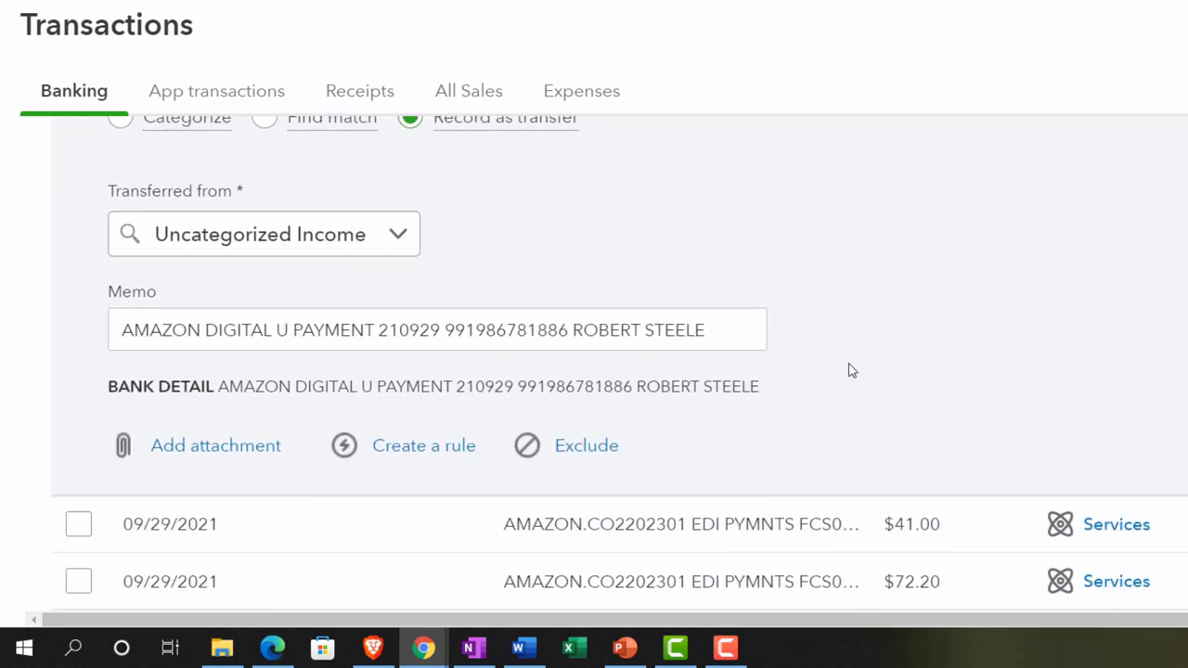
{"action": "scroll", "coordinate": [853, 370], "scroll_direction": "up", "scroll_amount": 2}
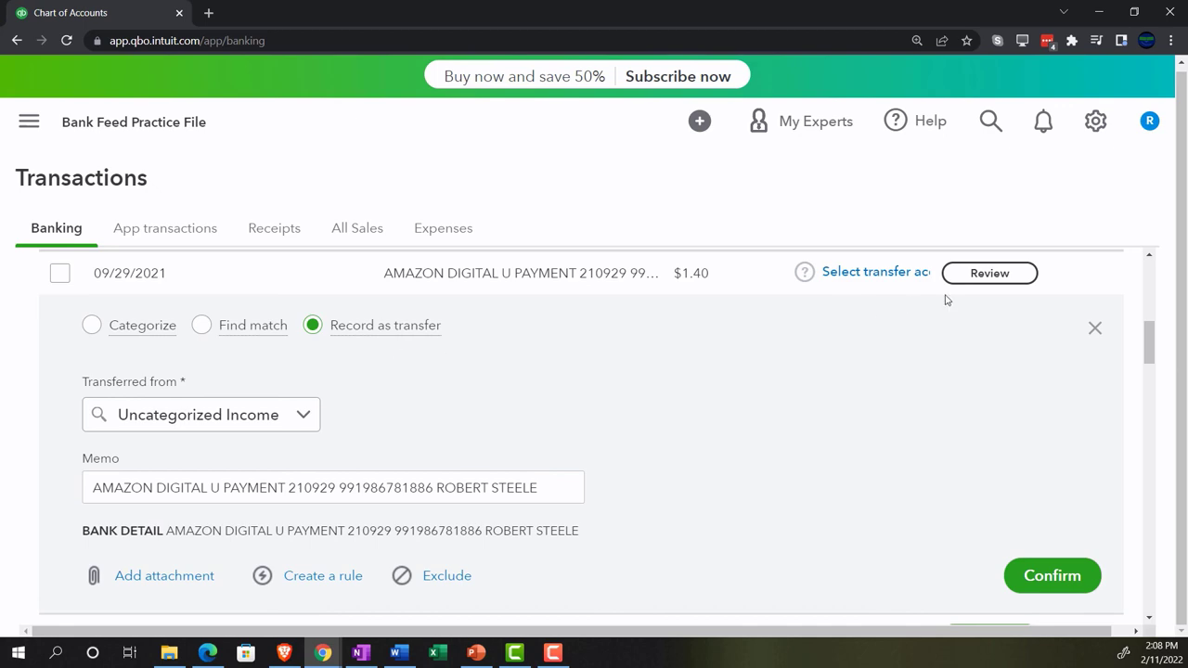
{"action": "left_click", "coordinate": [1095, 330]}
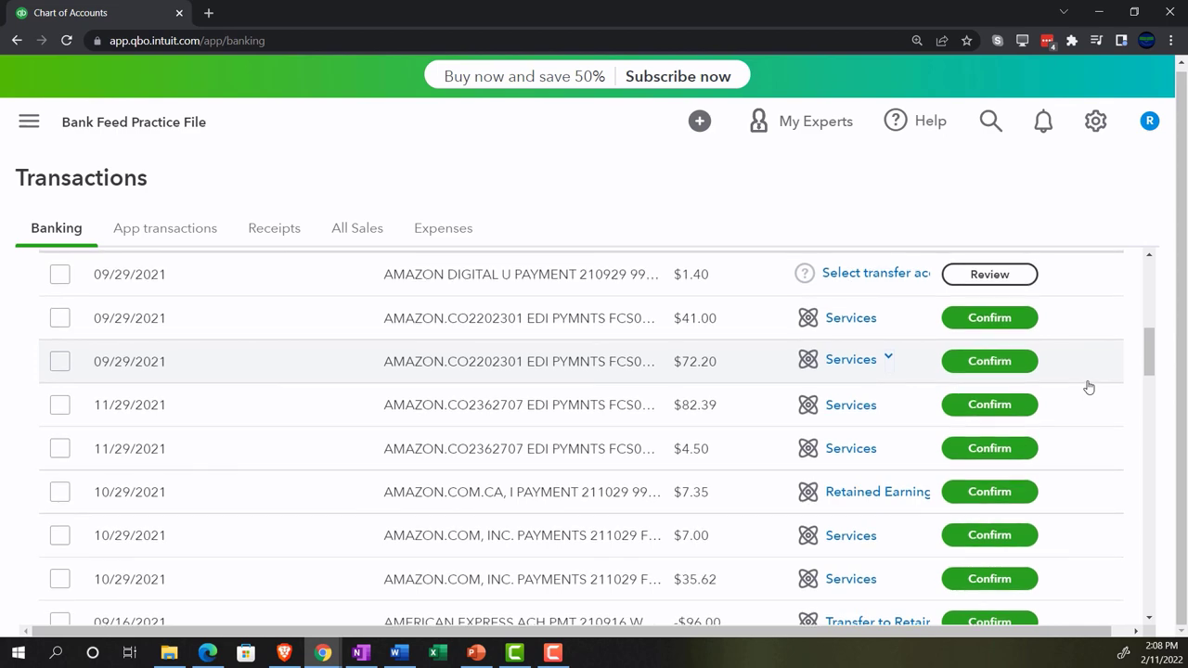
Switch to OneNote to view the flowchart of vendor, customer, employee and banking tasks, and return to the bank feed transactions
{"action": "scroll", "coordinate": [1089, 387], "scroll_direction": "up", "scroll_amount": 3}
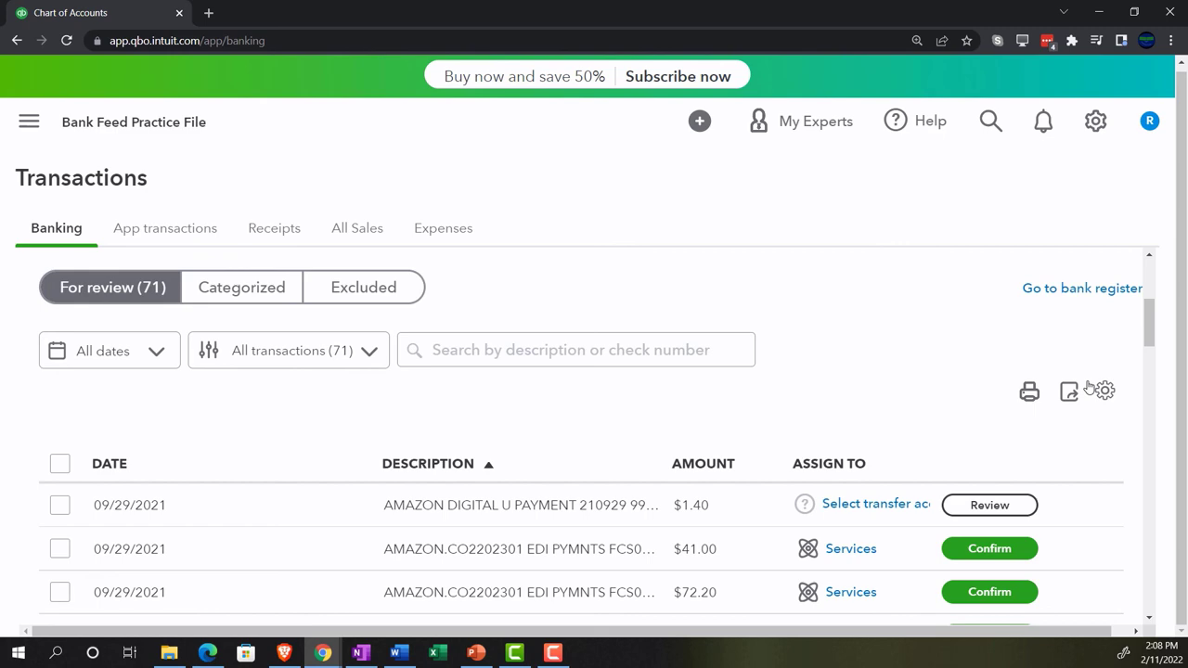
{"action": "left_click", "coordinate": [361, 653]}
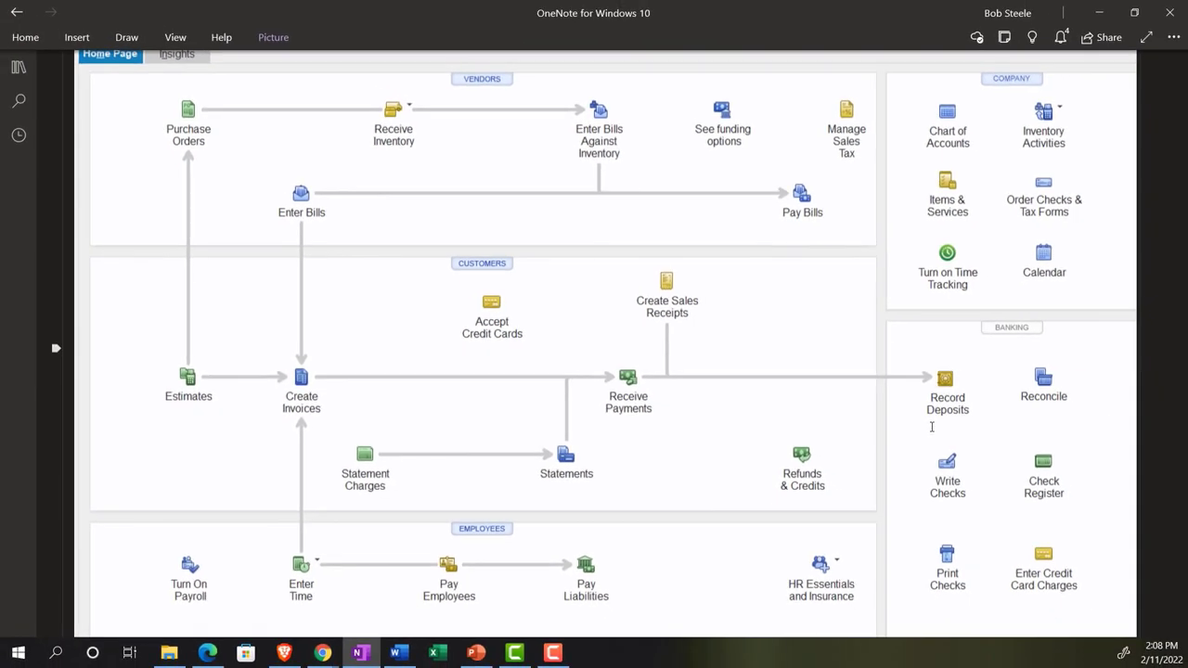
{"action": "left_click", "coordinate": [1098, 13]}
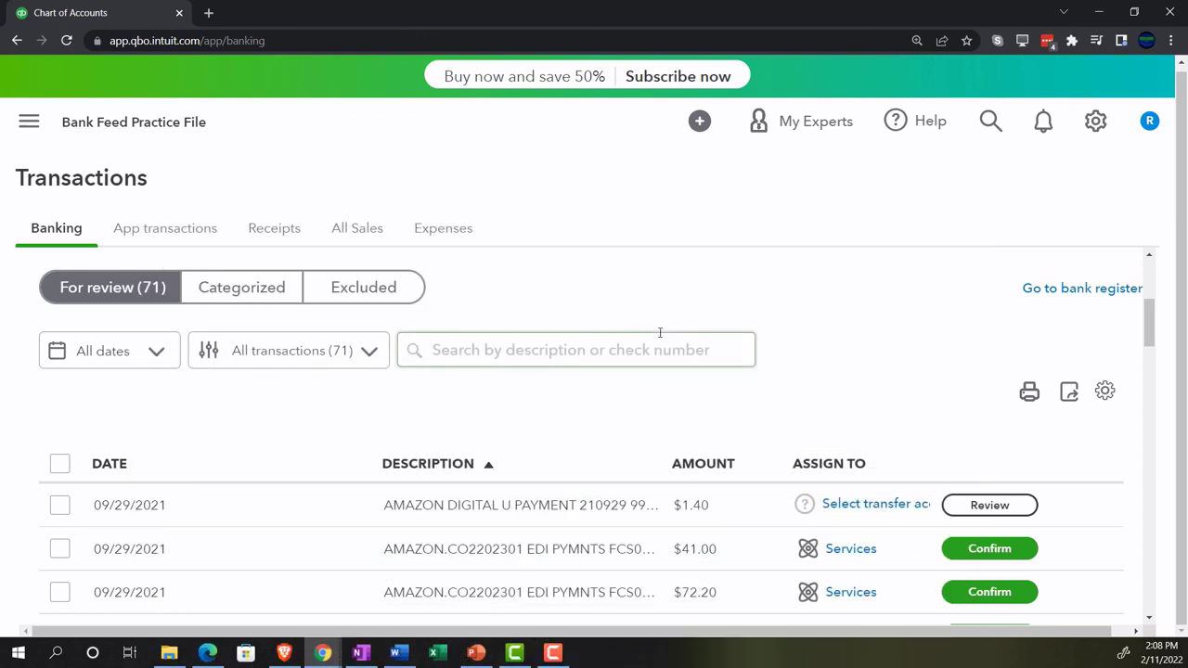